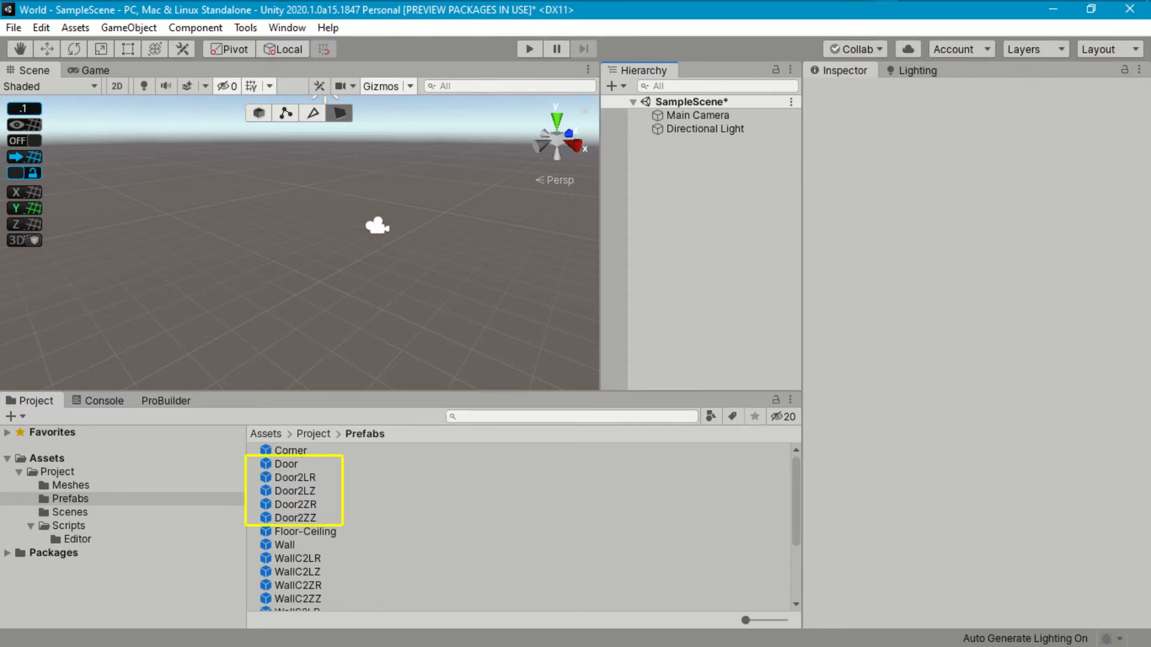
Place the Floor-Ceiling prefab from the Prefabs folder in the scene and ProBuilderize it.
{"action": "scroll", "coordinate": [519, 527], "scroll_direction": "down", "scroll_amount": 3}
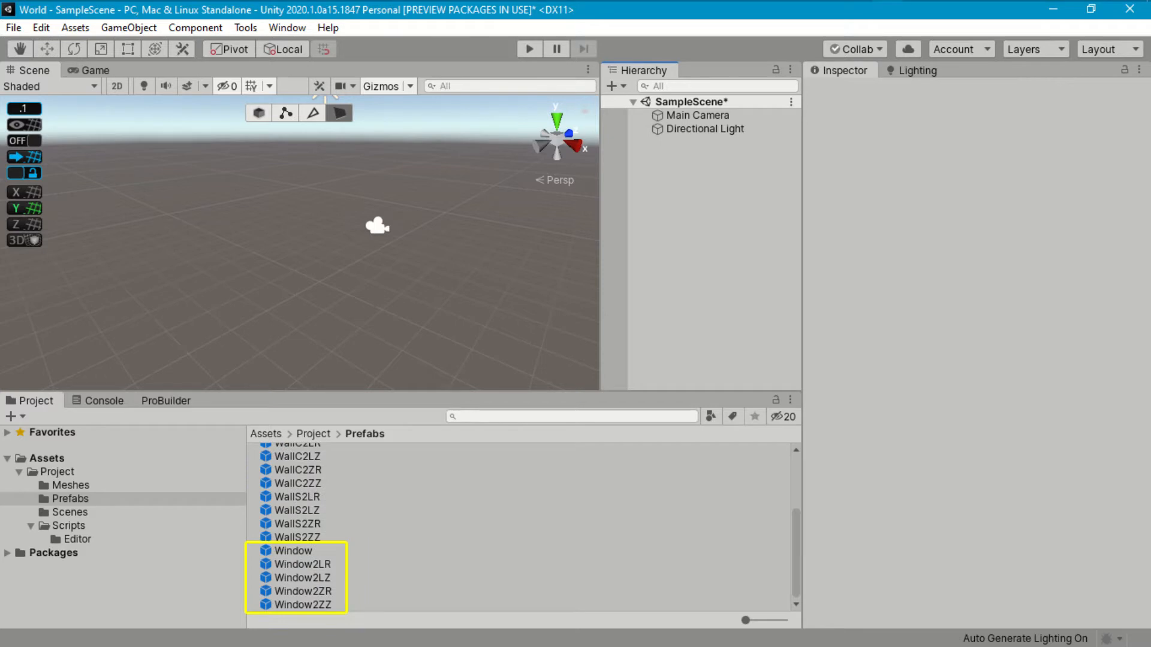
{"action": "scroll", "coordinate": [519, 527], "scroll_direction": "up", "scroll_amount": 3}
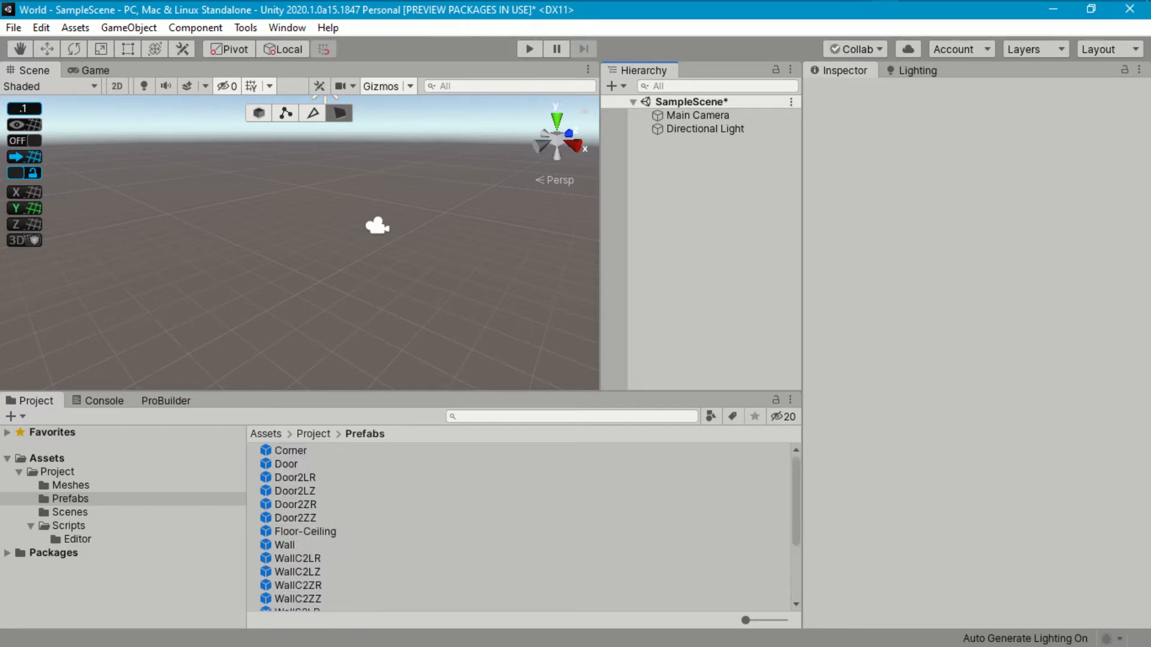
{"action": "left_click_drag", "start_coordinate": [312, 532], "coordinate": [647, 351]}
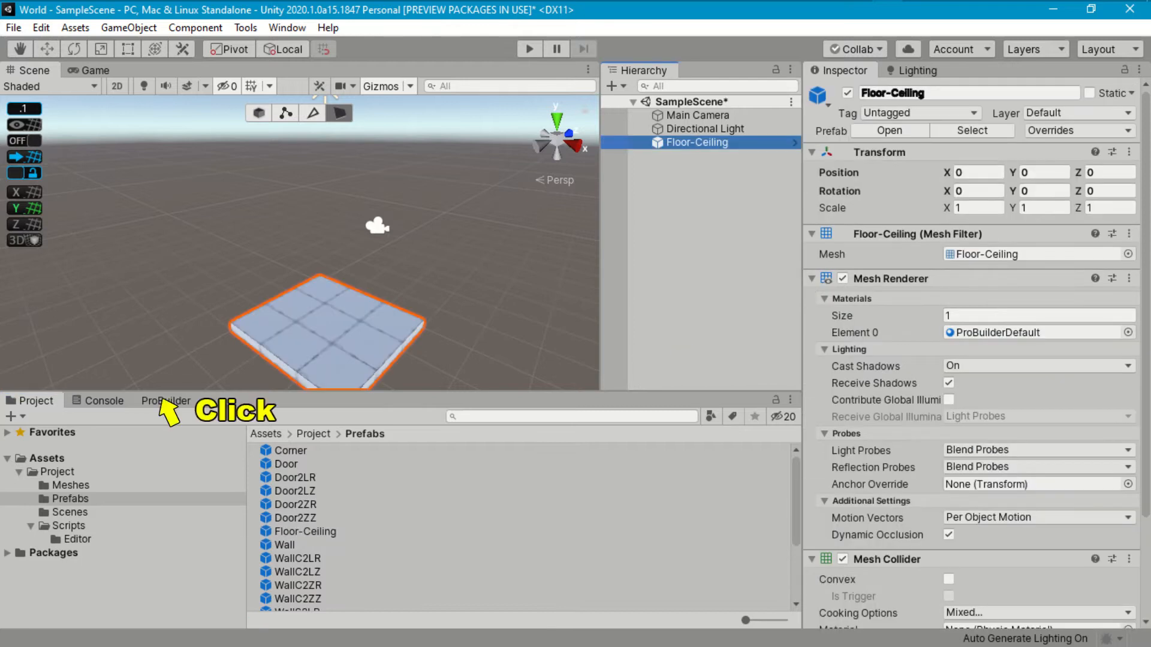
{"action": "left_click", "coordinate": [165, 401]}
{"action": "left_click", "coordinate": [695, 143]}
{"action": "left_click", "coordinate": [574, 463]}
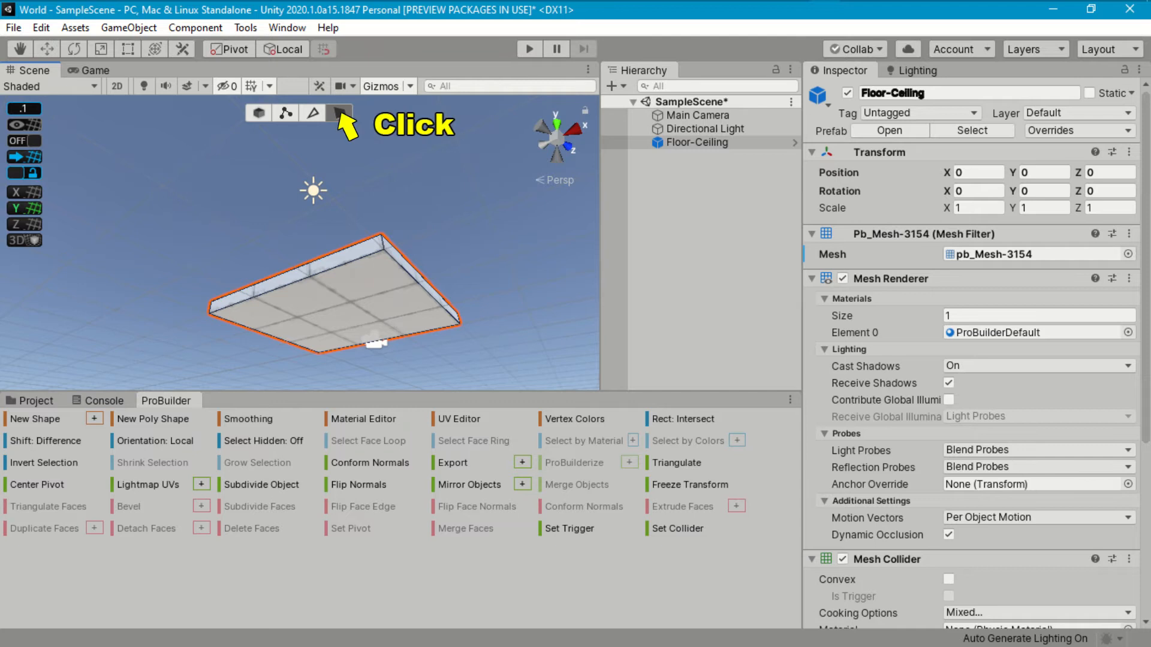
Set the pivot of Floor-Ceiling from its underside face and reset its Transform.
{"action": "left_click", "coordinate": [345, 318]}
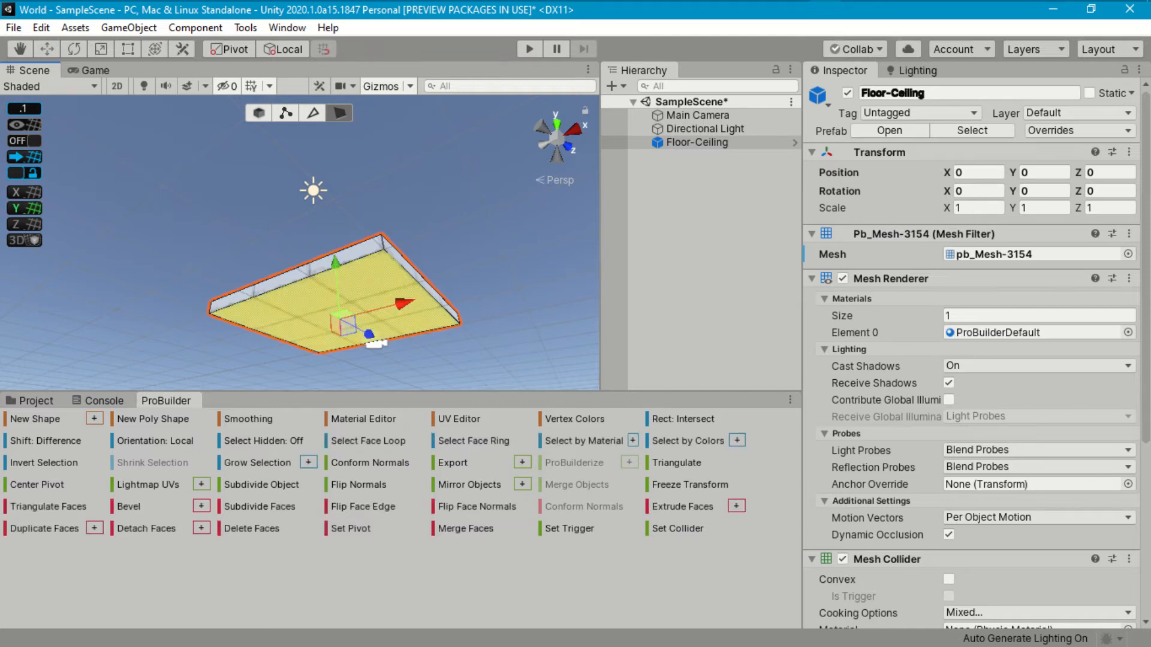
{"action": "left_click", "coordinate": [351, 528]}
{"action": "left_click", "coordinate": [1129, 151]}
{"action": "left_click", "coordinate": [1000, 170]}
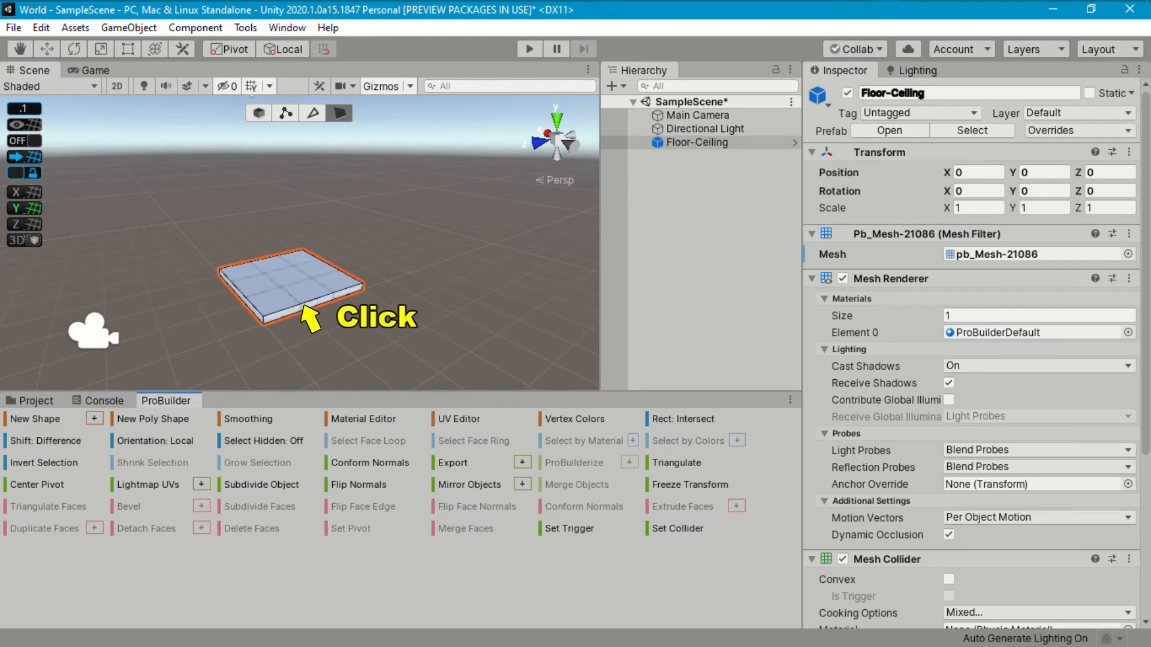
Delete two adjacent side faces of the floor tile and rename the object Floor-Ceiling-C.
{"action": "left_click", "coordinate": [304, 308]}
{"action": "left_click", "coordinate": [249, 302], "text": "ctrl"}
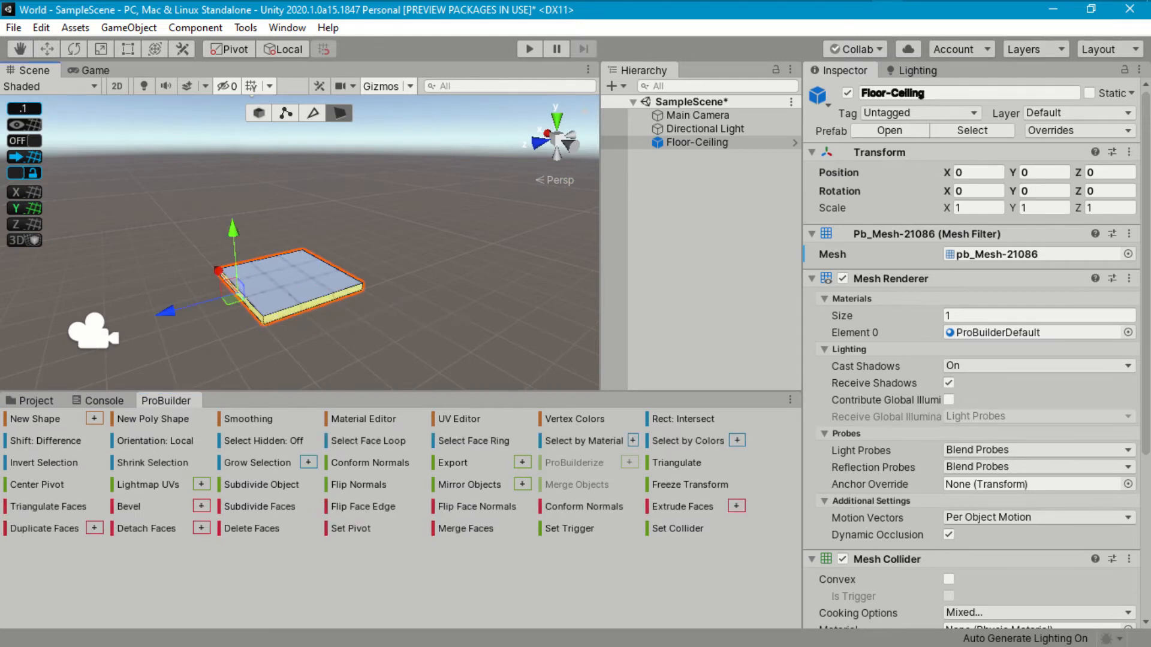
{"action": "left_click", "coordinate": [252, 528]}
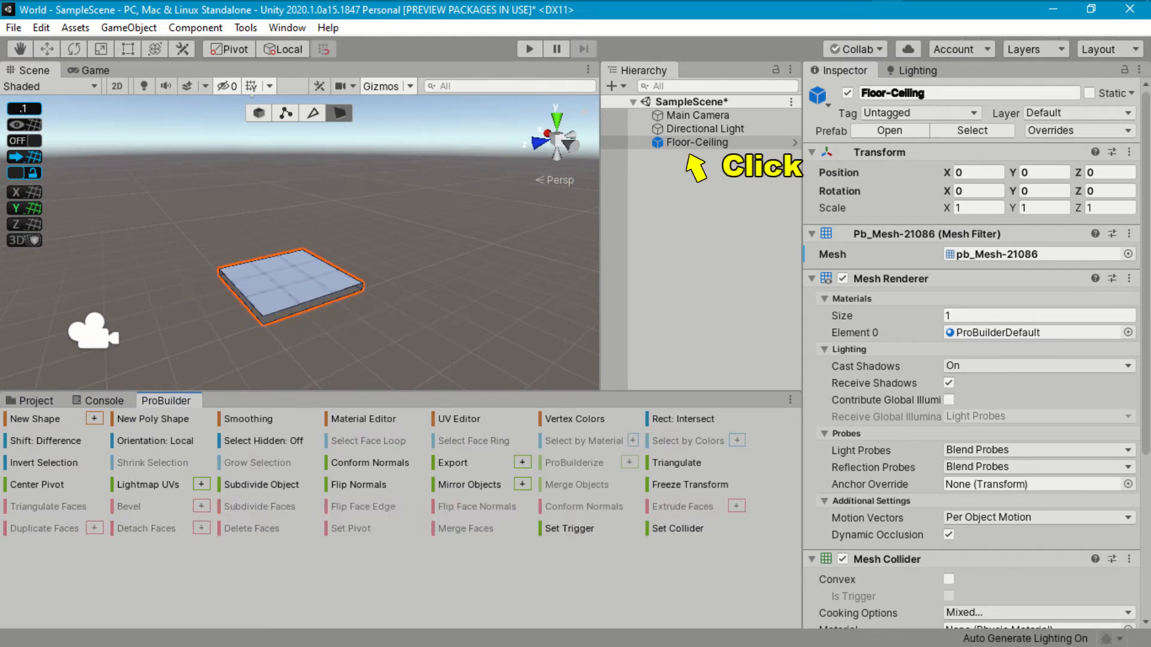
{"action": "left_click", "coordinate": [697, 142]}
{"action": "key", "text": "F2"}
{"action": "type", "text": "-C"}
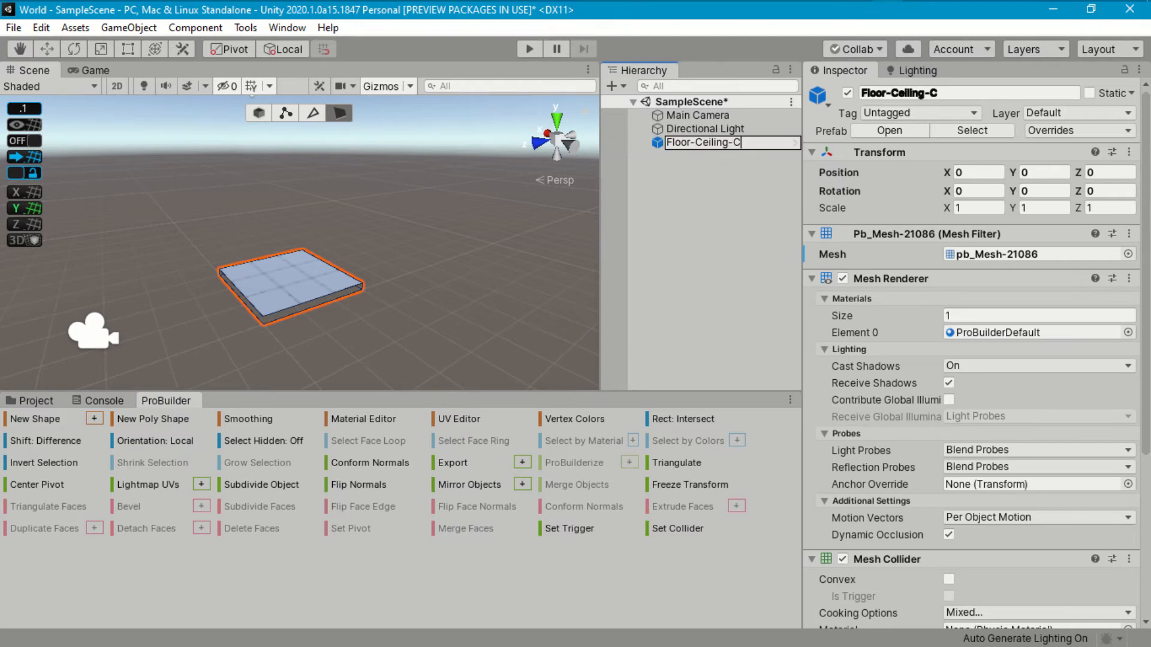
{"action": "key", "text": "Return"}
Export the tile as Floor-Ceiling-C.prefab into the Assets/Project/Prefabs folder.
{"action": "left_click", "coordinate": [453, 462]}
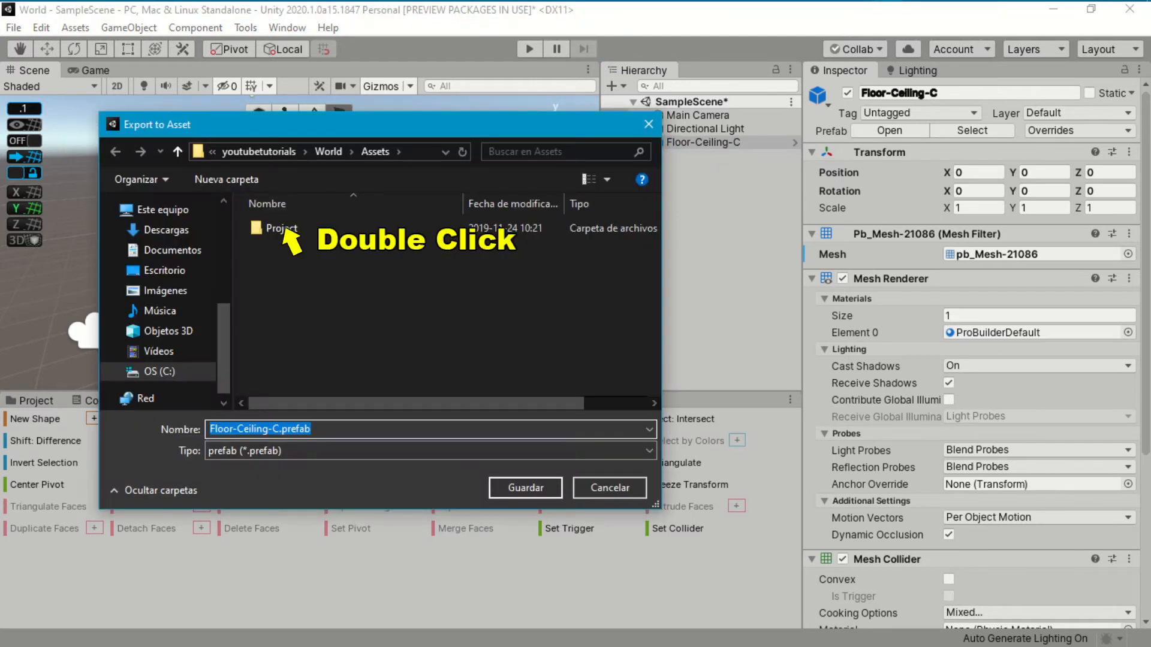
{"action": "double_click", "coordinate": [281, 228]}
{"action": "double_click", "coordinate": [283, 247]}
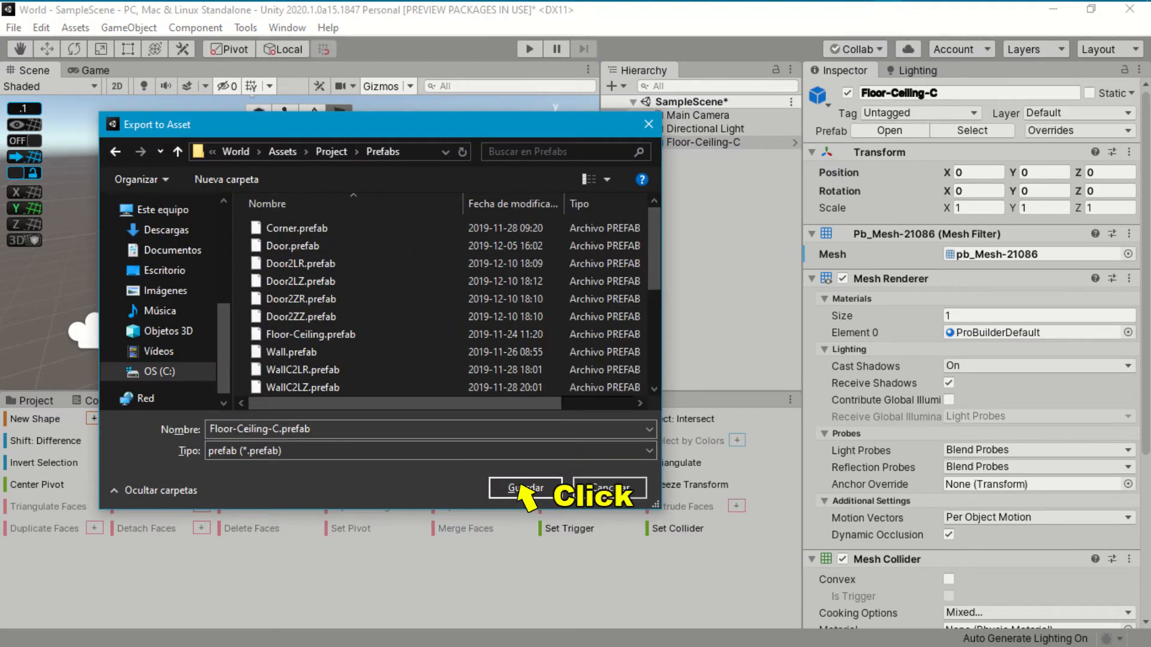
{"action": "left_click", "coordinate": [519, 489]}
Delete one of the two remaining side faces of the tile and rename the object Floor-Ceiling-E.
{"action": "left_click", "coordinate": [367, 314]}
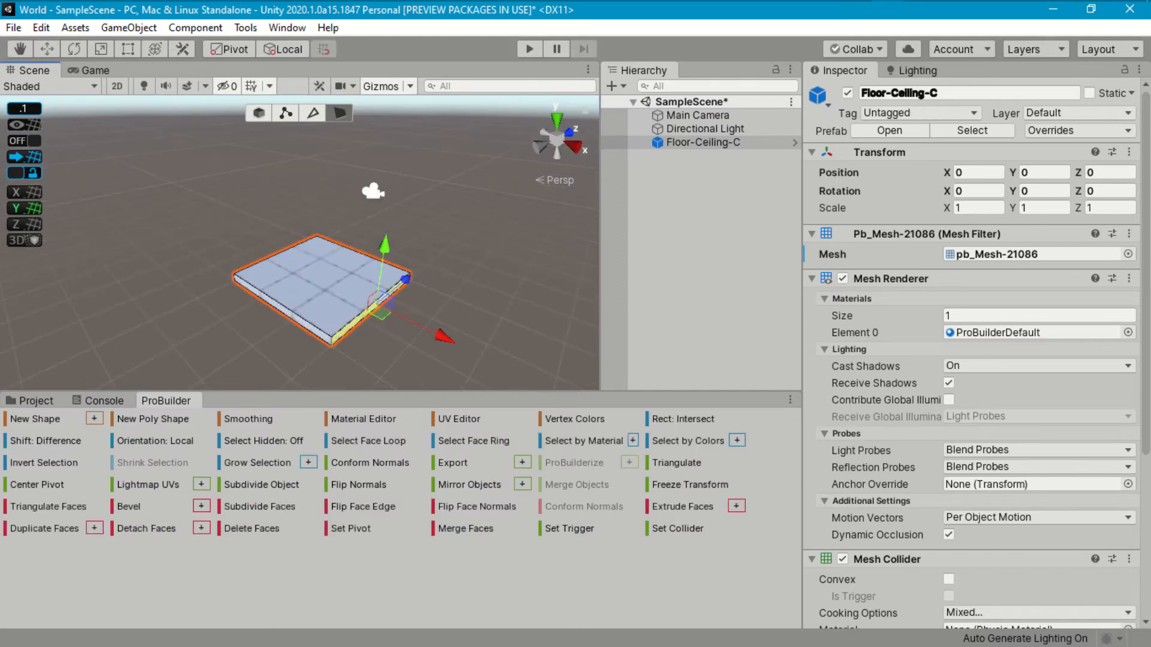
{"action": "left_click", "coordinate": [251, 529]}
{"action": "left_click", "coordinate": [725, 143]}
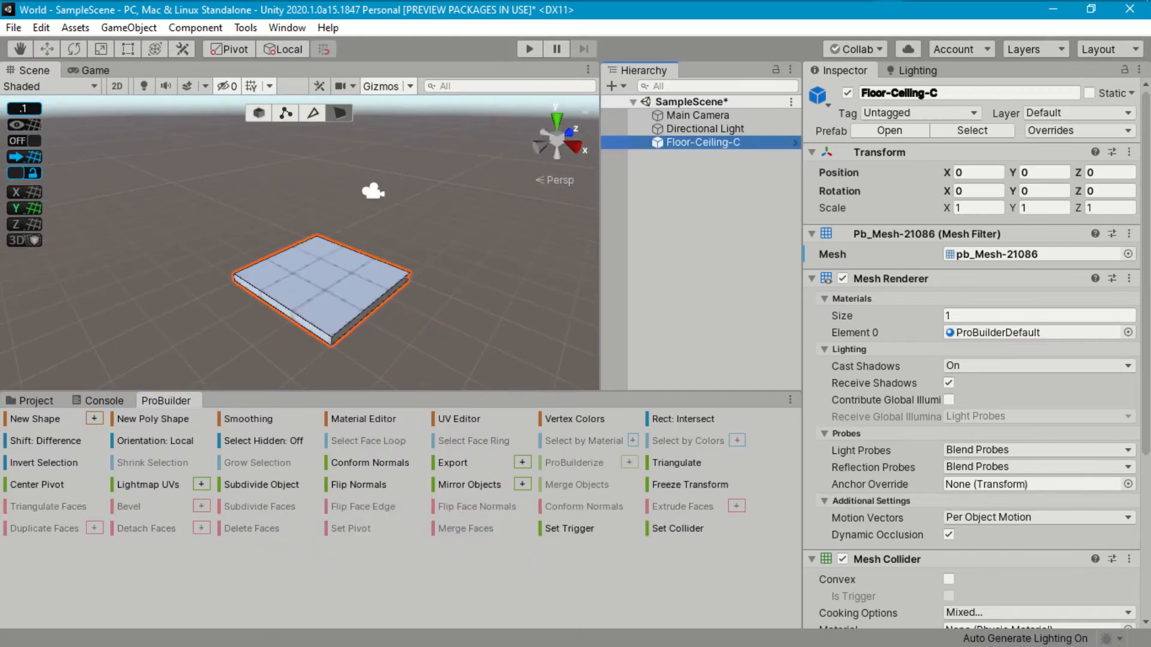
{"action": "key", "text": "F2"}
{"action": "key", "text": "End"}
{"action": "key", "text": "BackSpace"}
{"action": "type", "text": "E"}
{"action": "key", "text": "Return"}
Export the tile as Floor-Ceiling-E.prefab into the Assets/Project/Prefabs folder.
{"action": "left_click", "coordinate": [459, 462]}
{"action": "double_click", "coordinate": [280, 230]}
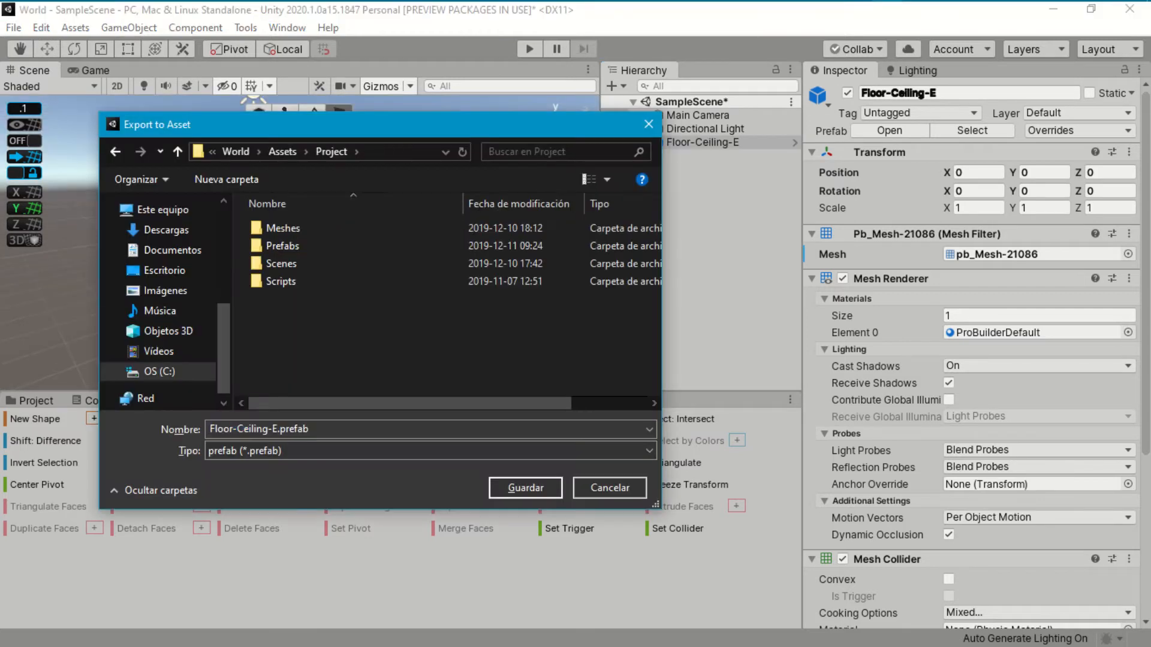
{"action": "double_click", "coordinate": [287, 246]}
{"action": "left_click", "coordinate": [521, 488]}
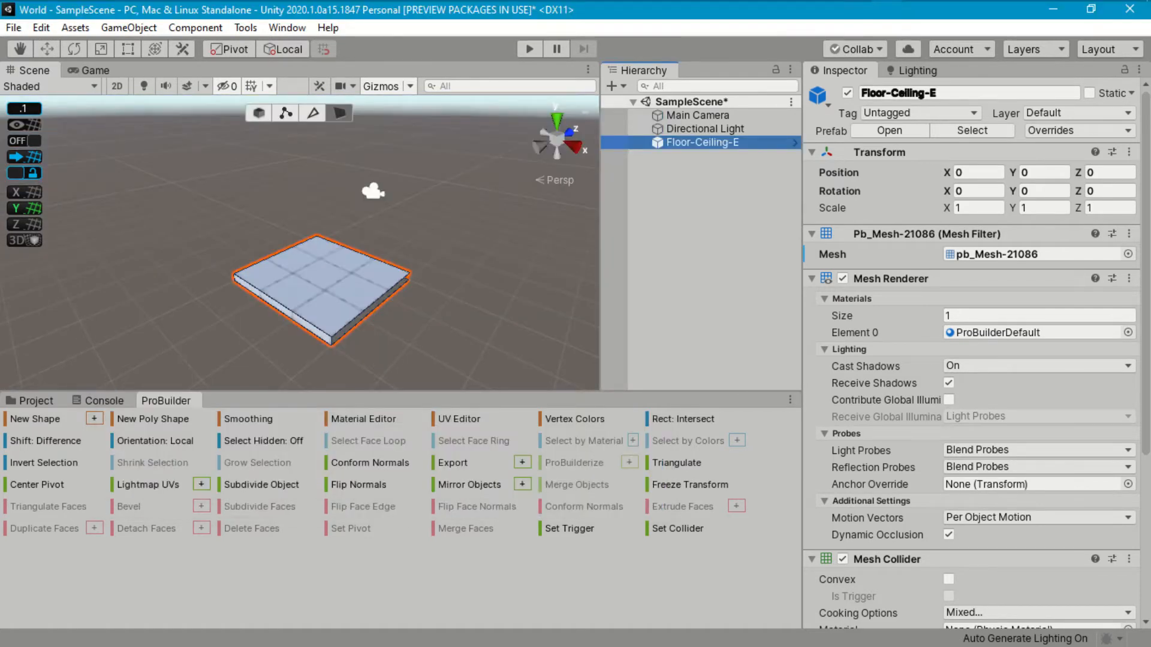
Delete the last side face of the tile and rename the object Floor-Ceiling-I.
{"action": "left_click", "coordinate": [309, 330]}
{"action": "left_click", "coordinate": [251, 528]}
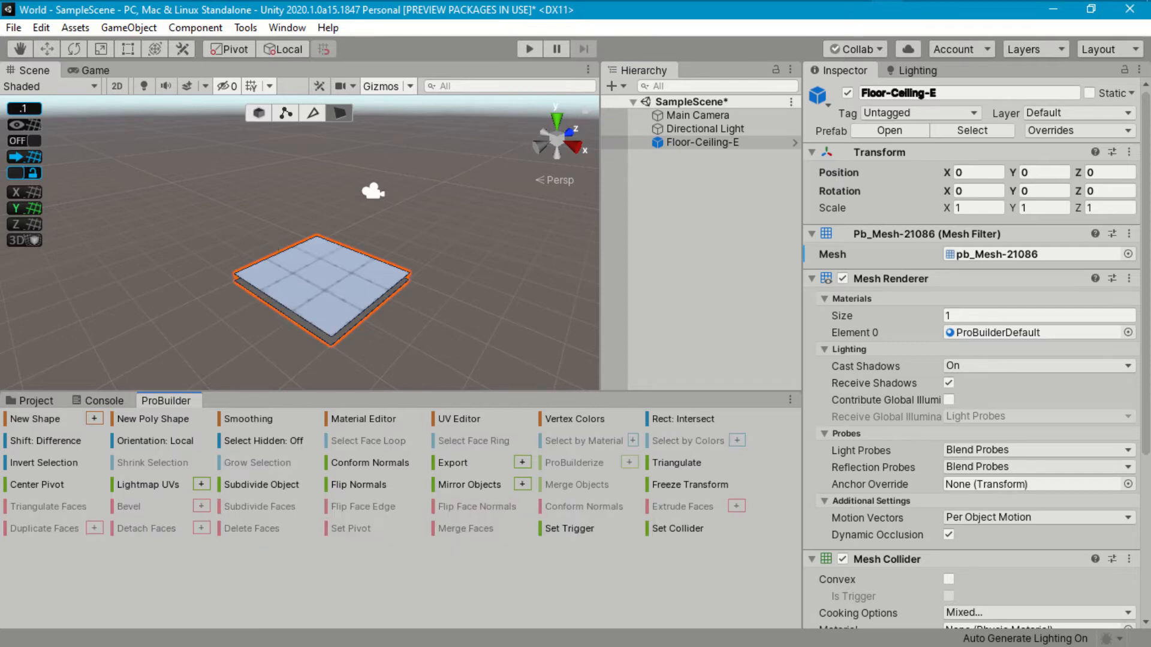
{"action": "left_click", "coordinate": [701, 142]}
{"action": "key", "text": "F2"}
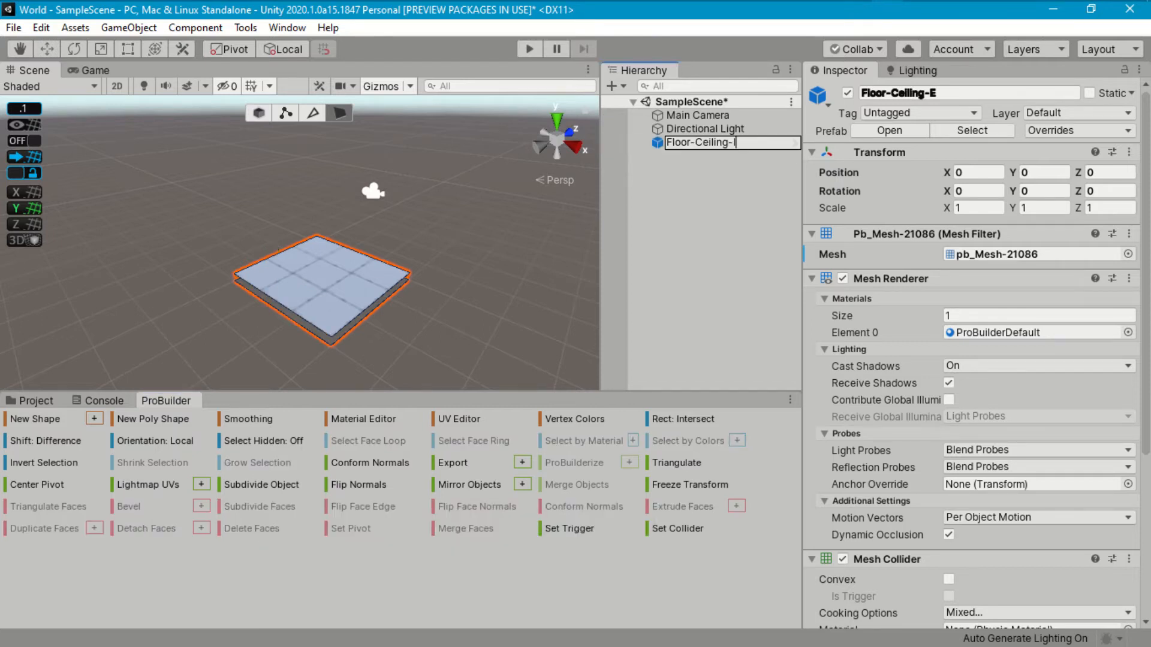
{"action": "type", "text": "I"}
{"action": "key", "text": "Return"}
Export the tile as Floor-Ceiling-I.prefab into the Assets/Project/Prefabs folder.
{"action": "left_click", "coordinate": [458, 463]}
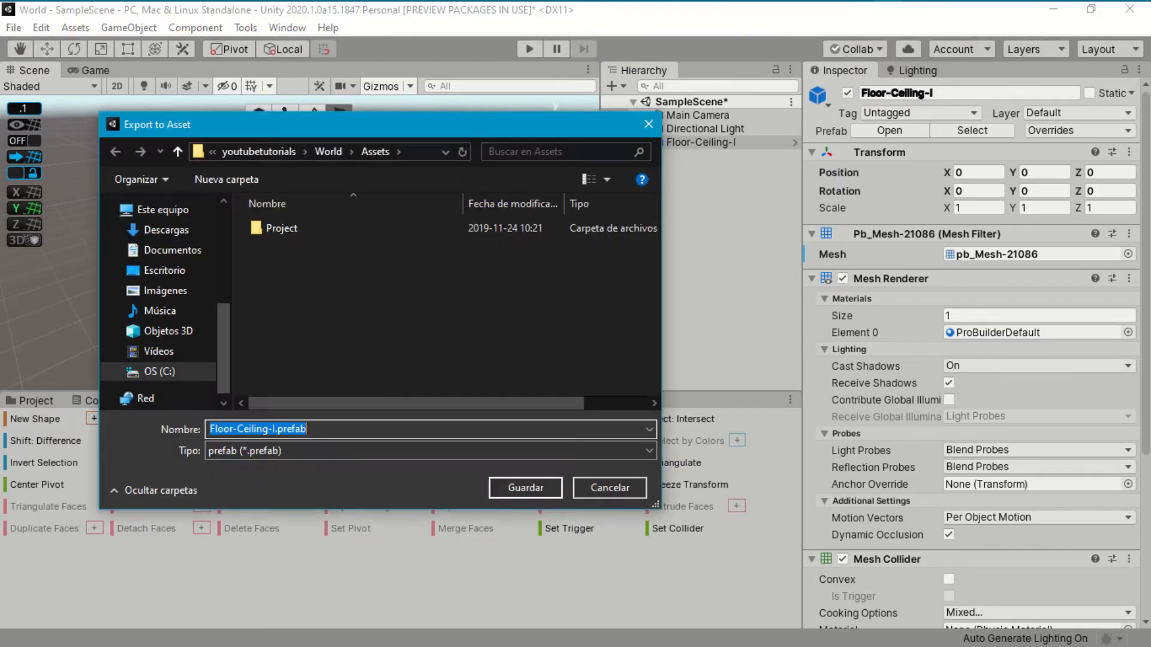
{"action": "double_click", "coordinate": [279, 228]}
{"action": "double_click", "coordinate": [277, 246]}
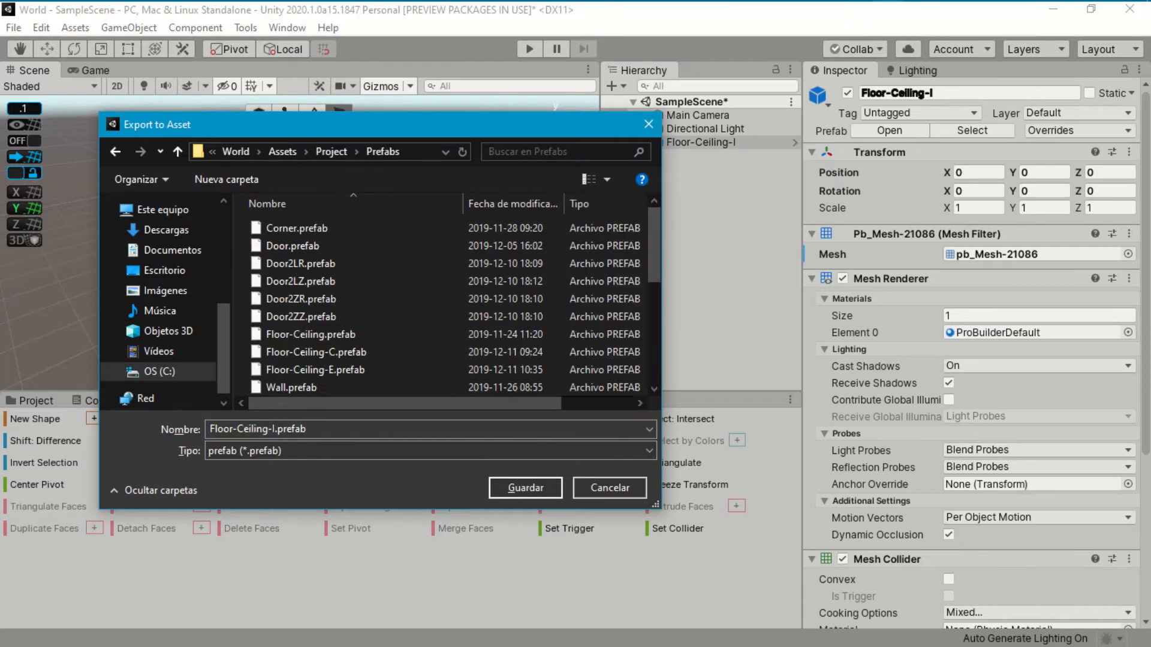
{"action": "left_click", "coordinate": [519, 488]}
Move the Floor-Ceiling-C, Floor-Ceiling-E and Floor-Ceiling-I mesh assets from the Prefabs folder into the Meshes folder.
{"action": "left_click", "coordinate": [33, 400]}
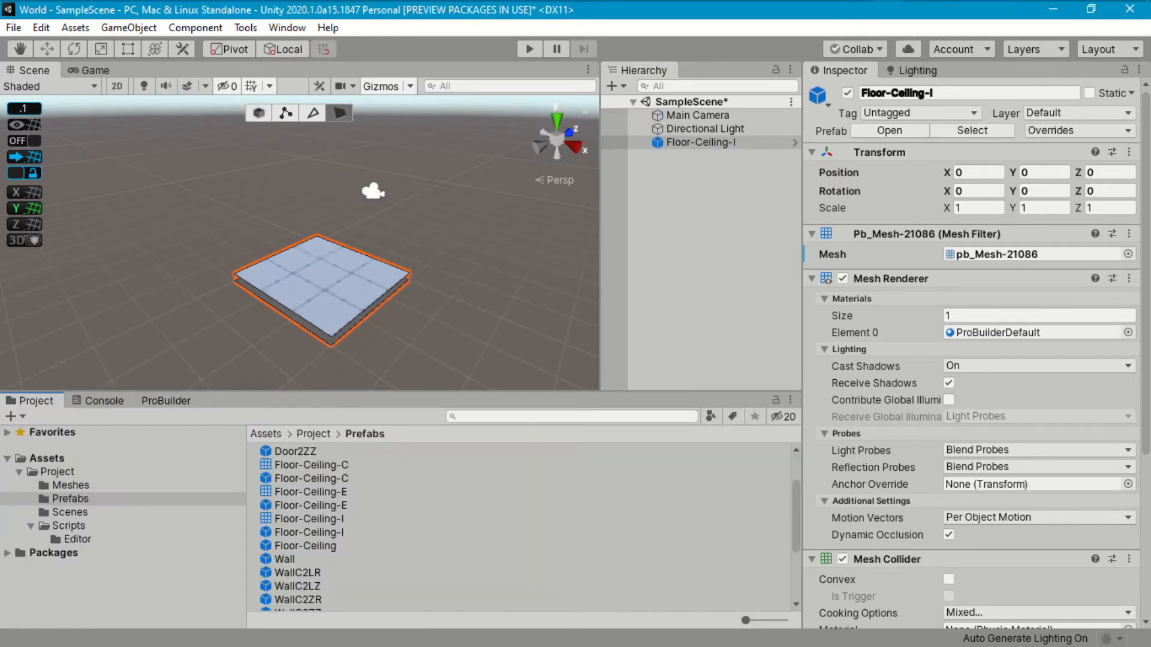
{"action": "left_click", "coordinate": [301, 465]}
{"action": "left_click", "coordinate": [303, 492], "text": "ctrl"}
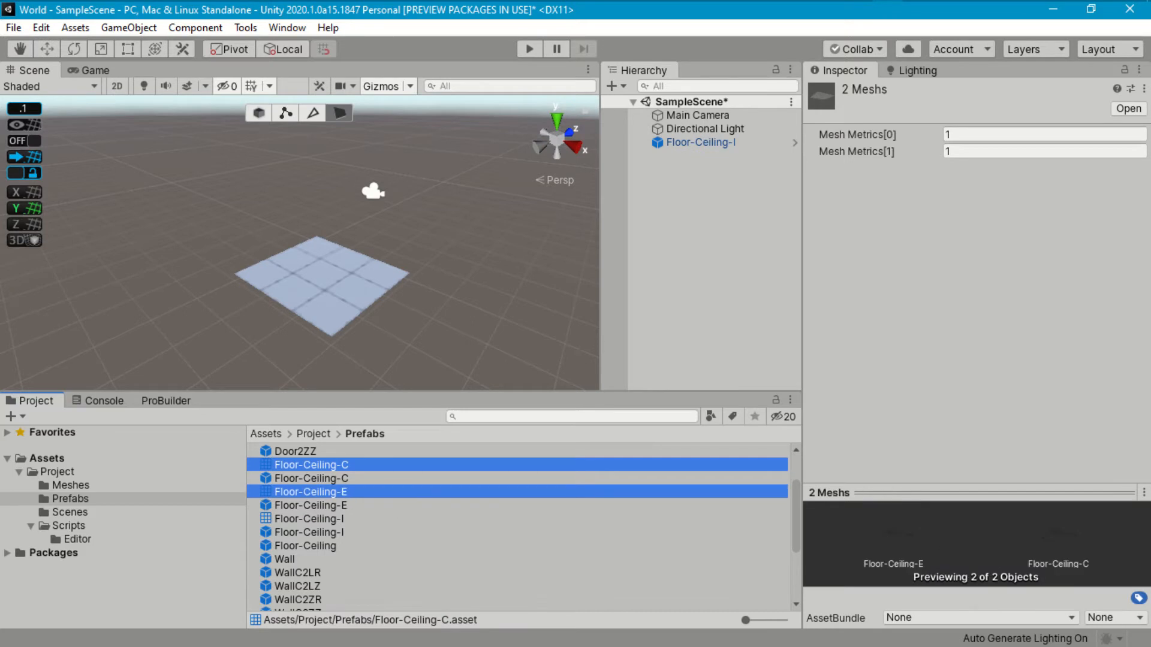
{"action": "left_click", "coordinate": [302, 519], "text": "ctrl"}
{"action": "left_click_drag", "start_coordinate": [303, 519], "coordinate": [70, 486]}
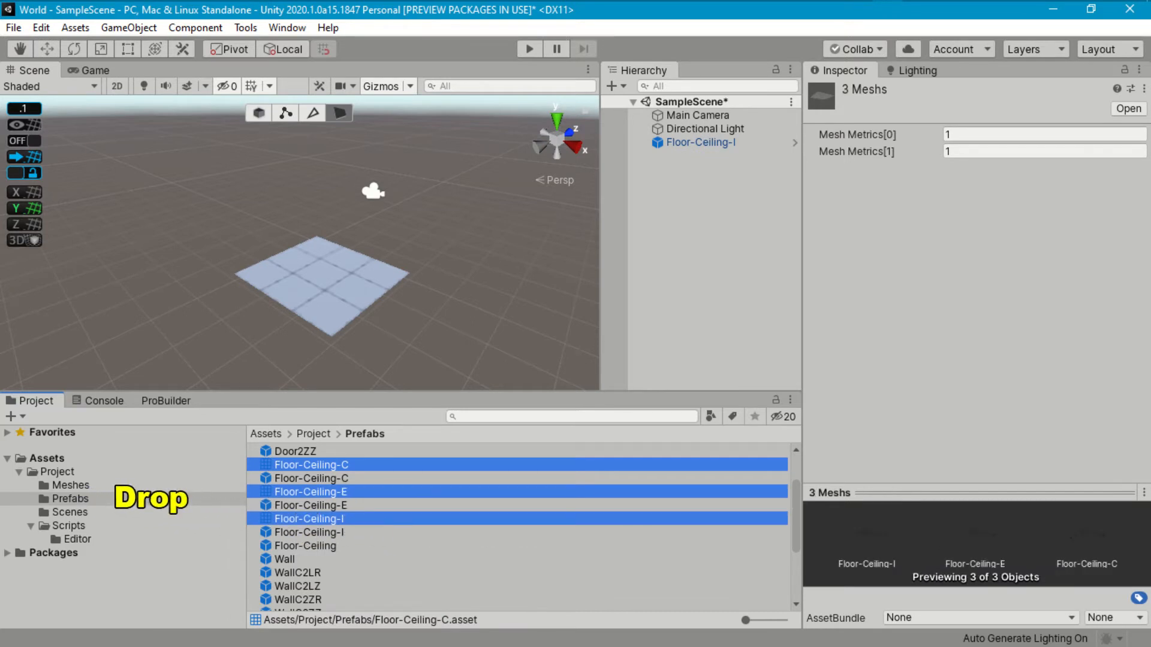
Delete the Floor-Ceiling-I object from the scene and set the grid snap value to 3.
{"action": "left_click", "coordinate": [701, 142]}
{"action": "key", "text": "Delete"}
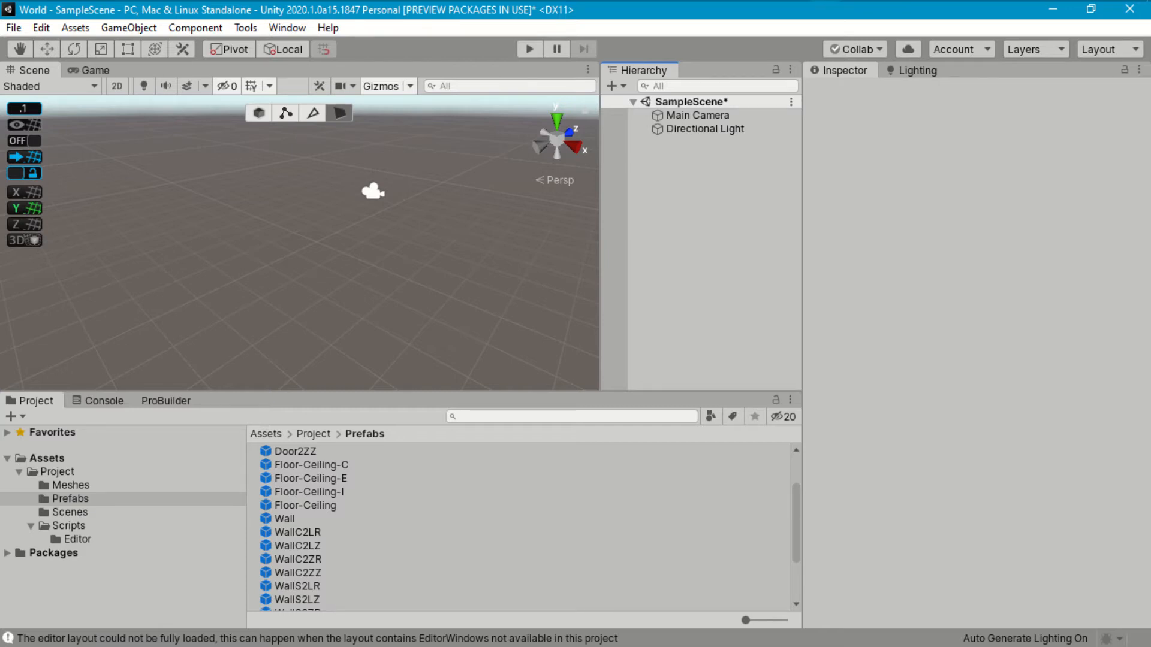
{"action": "left_click", "coordinate": [23, 109]}
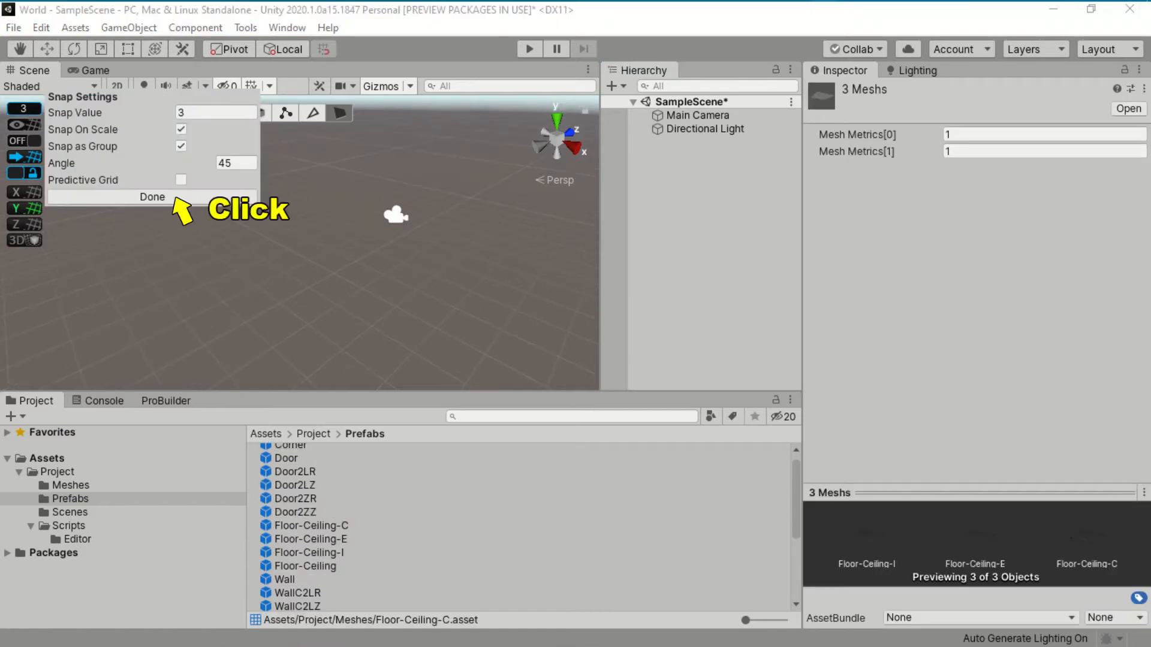
{"action": "left_click", "coordinate": [172, 199]}
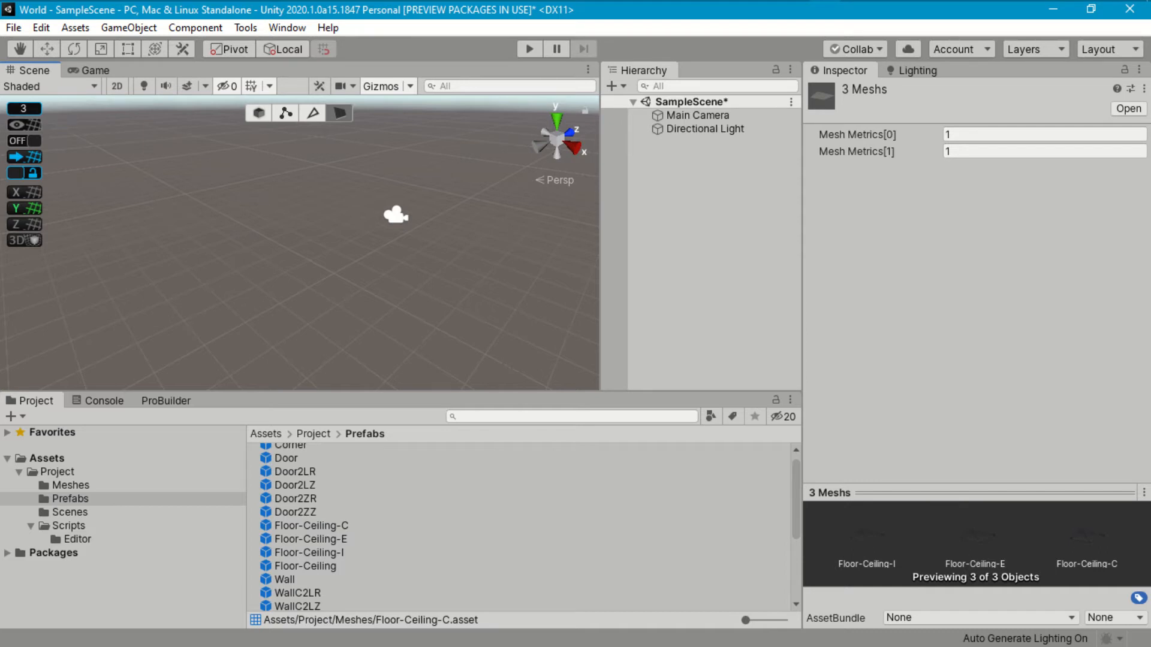
Add the Floor-Ceiling-I prefab to the scene and duplicate it four times.
{"action": "left_click_drag", "start_coordinate": [309, 552], "coordinate": [674, 360]}
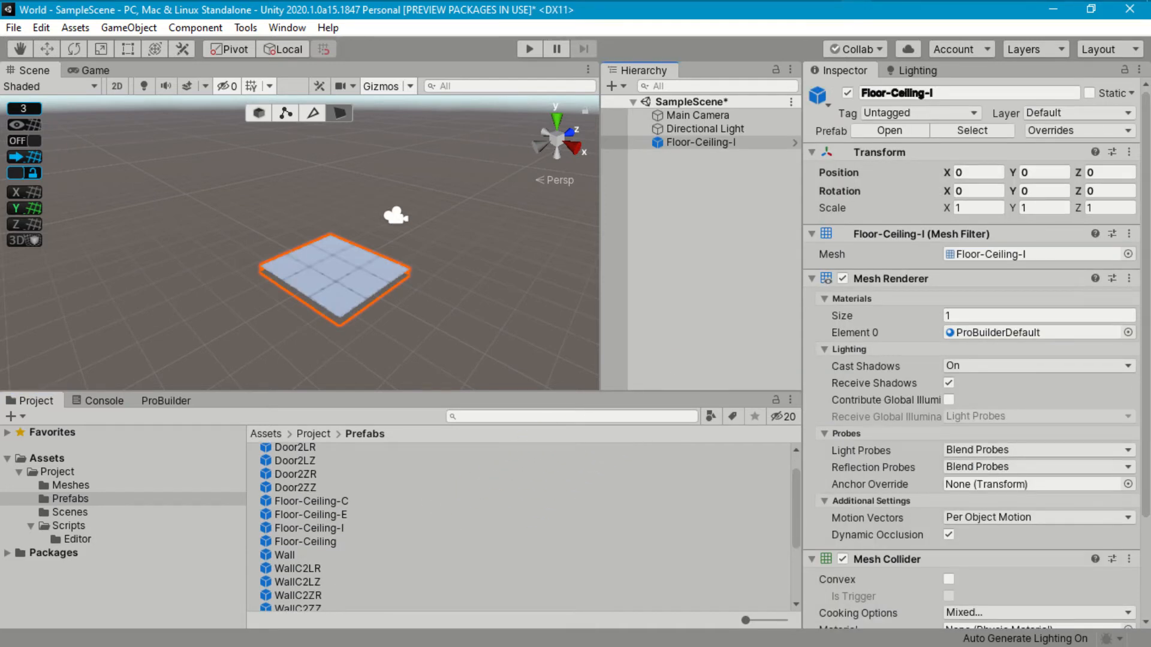
{"action": "left_click", "coordinate": [701, 142]}
{"action": "key", "text": "ctrl+d"}
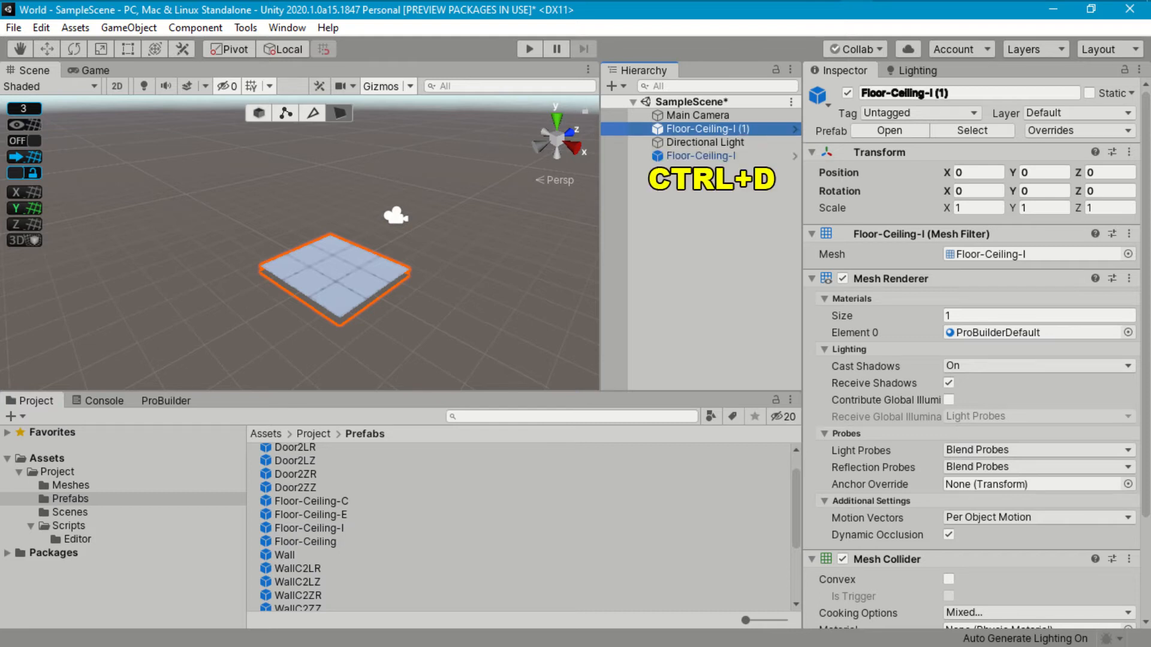
{"action": "key", "text": "ctrl+d"}
{"action": "key", "text": "ctrl+d"}
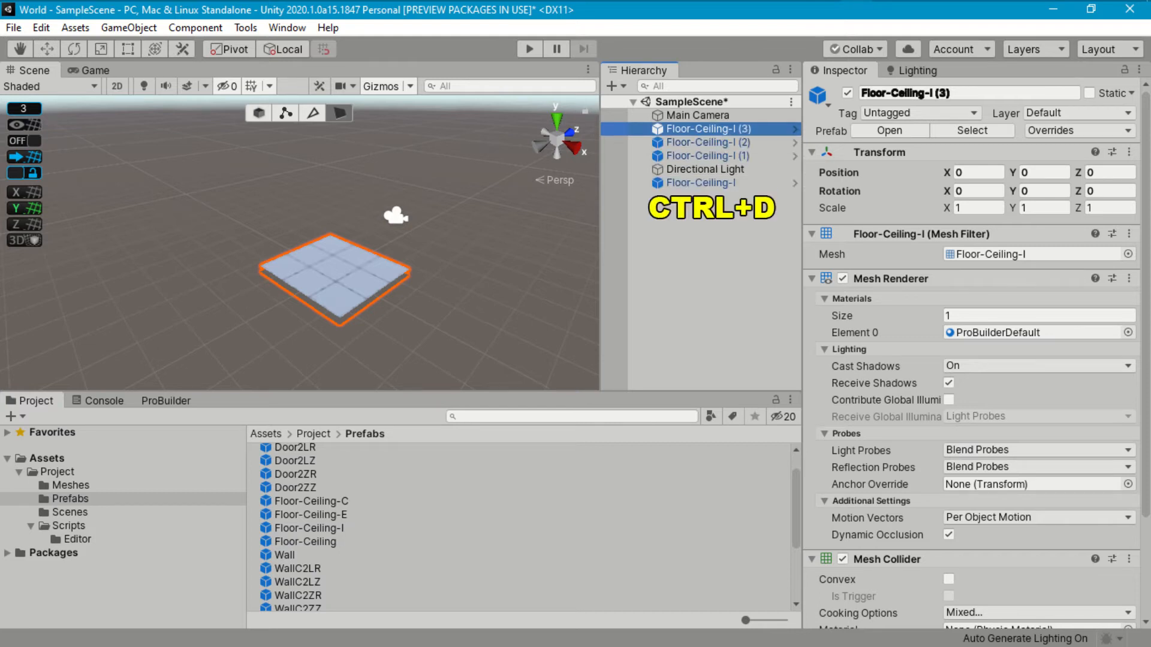
{"action": "key", "text": "ctrl+d"}
Turn on grid snapping and move the four duplicates along Z on both sides of the original, forming one row, including tiles at Z 3 and 6.
{"action": "left_click", "coordinate": [258, 113]}
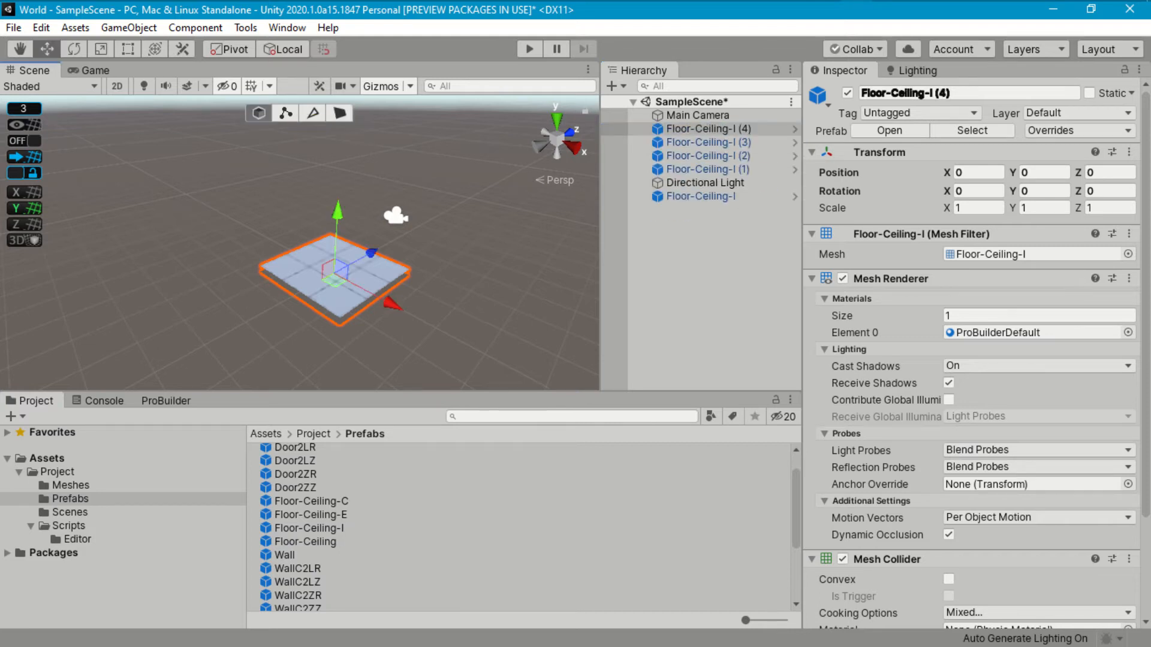
{"action": "left_click", "coordinate": [24, 140]}
{"action": "left_click_drag", "start_coordinate": [369, 254], "coordinate": [198, 375]}
{"action": "left_click", "coordinate": [332, 264]}
{"action": "left_click", "coordinate": [332, 264]}
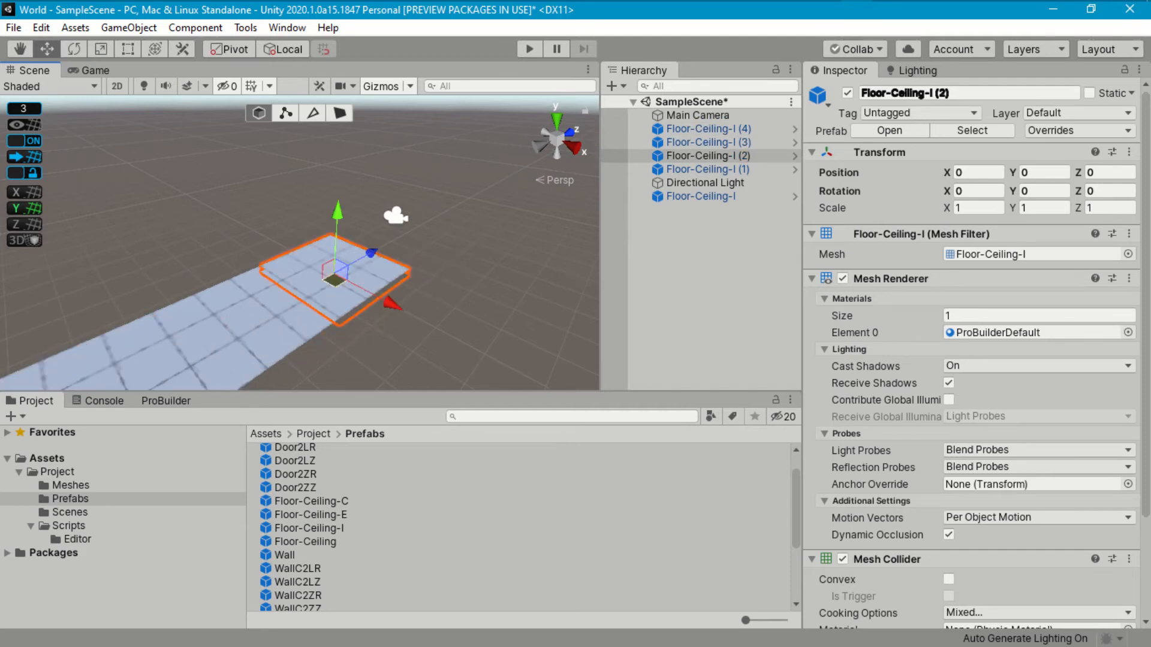
{"action": "left_click_drag", "start_coordinate": [371, 252], "coordinate": [425, 222]}
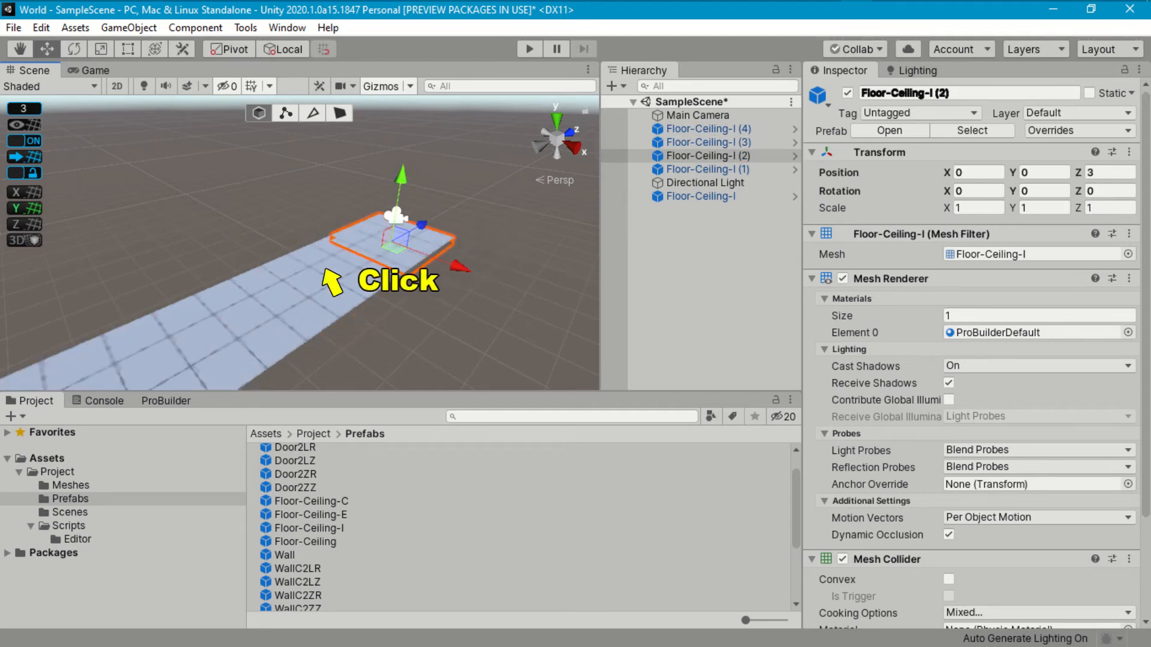
{"action": "left_click", "coordinate": [333, 270]}
{"action": "left_click_drag", "start_coordinate": [371, 253], "coordinate": [456, 205]}
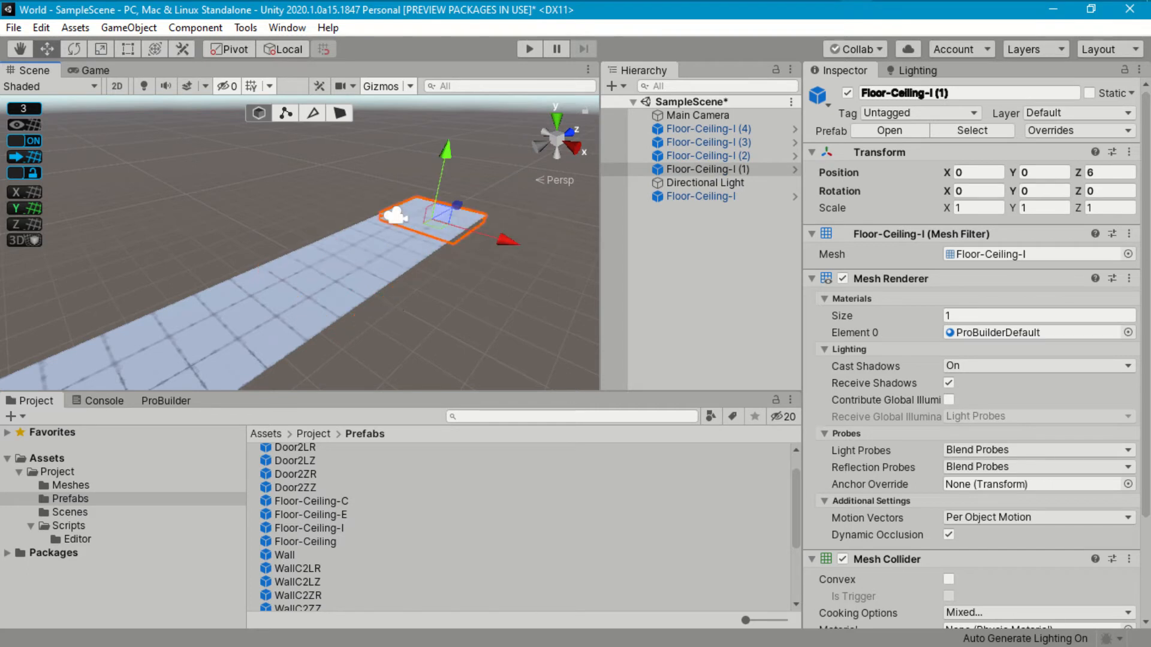
Create an empty GameObject in the scene and name it Floor.
{"action": "left_click", "coordinate": [613, 86]}
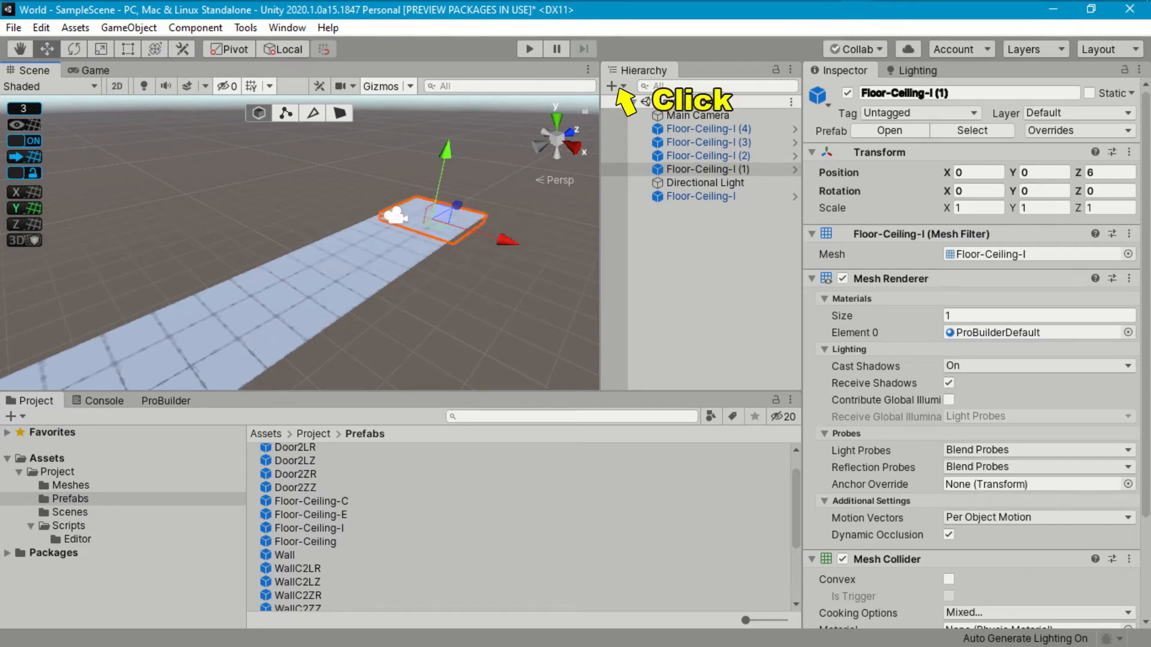
{"action": "left_click", "coordinate": [698, 106]}
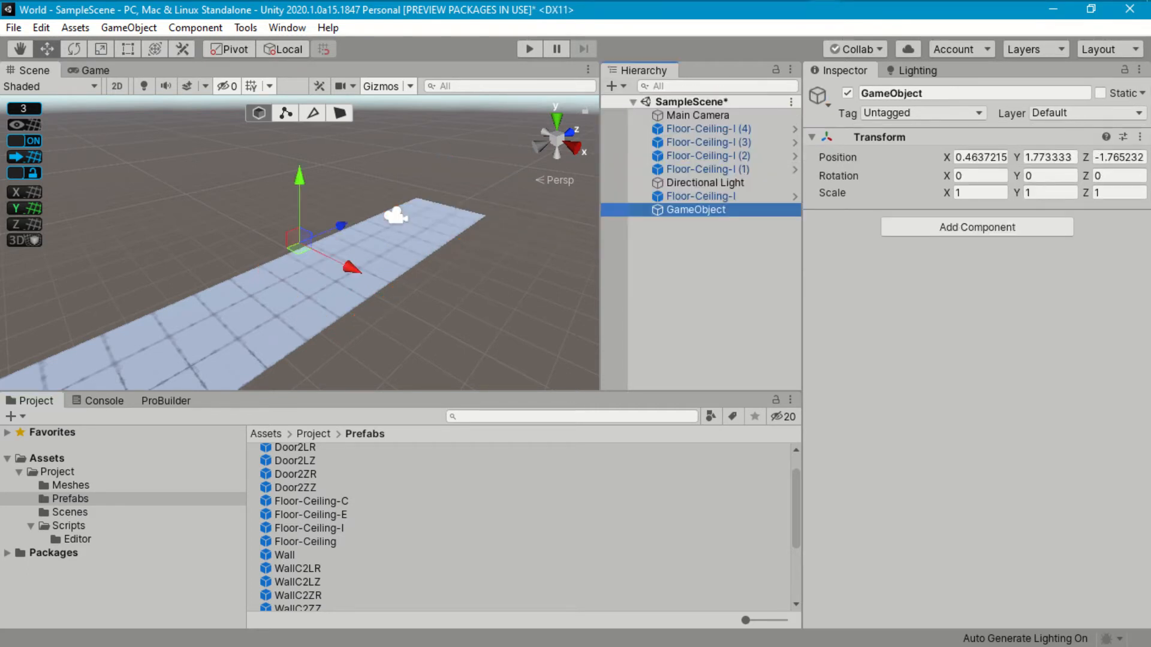
{"action": "type", "text": "Floor"}
{"action": "key", "text": "Return"}
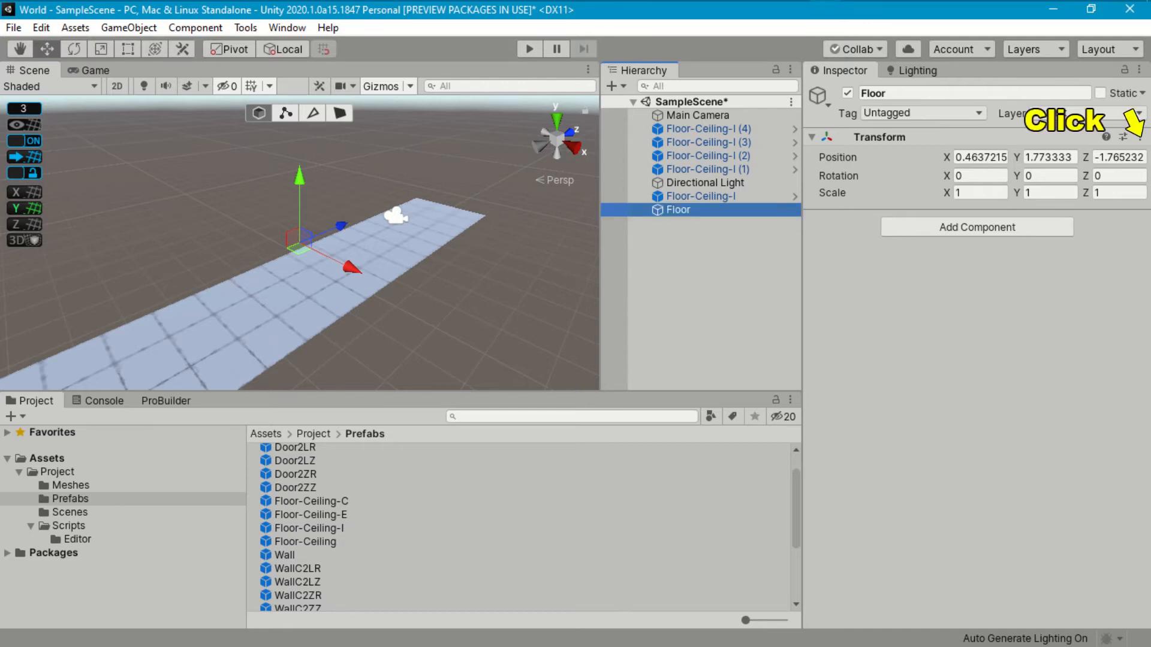
Reset the Floor object's transform and make the five Floor-Ceiling-I tiles its children.
{"action": "left_click", "coordinate": [1139, 137]}
{"action": "left_click", "coordinate": [1000, 155]}
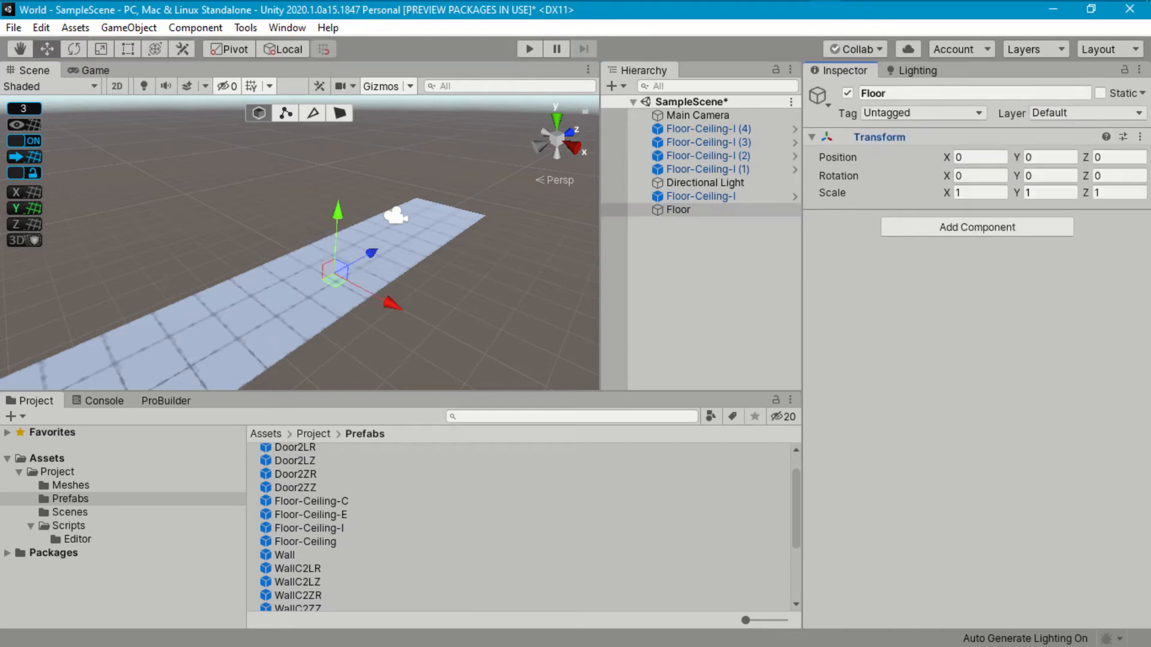
{"action": "left_click", "coordinate": [708, 129]}
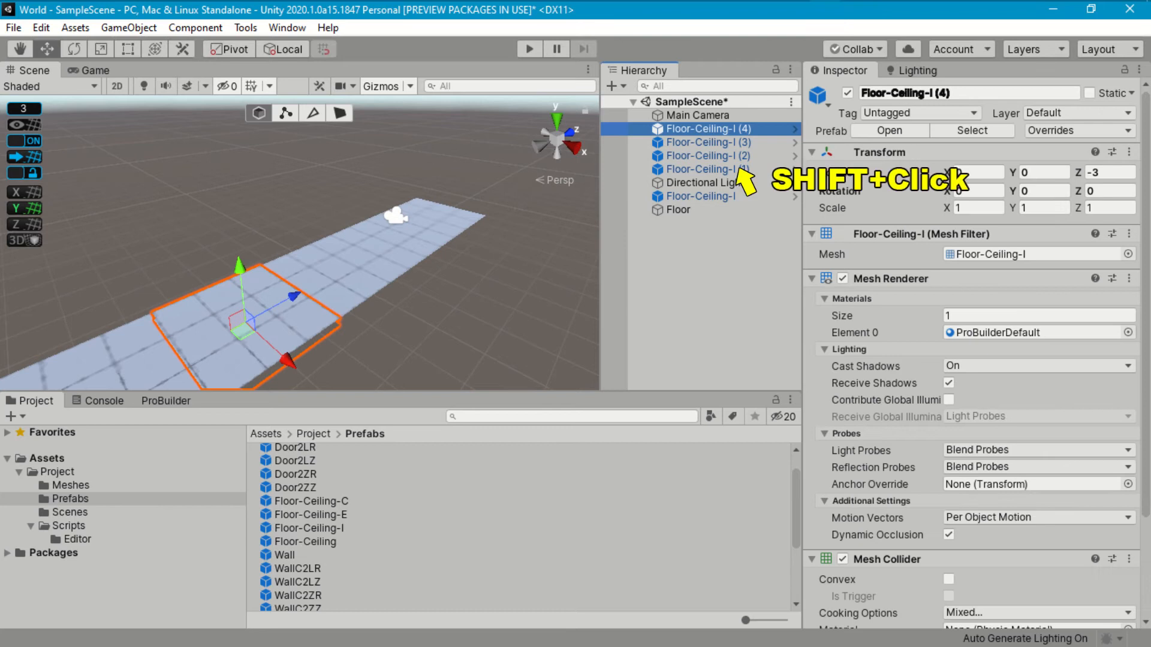
{"action": "left_click", "coordinate": [707, 169], "text": "shift"}
{"action": "left_click", "coordinate": [698, 196], "text": "ctrl"}
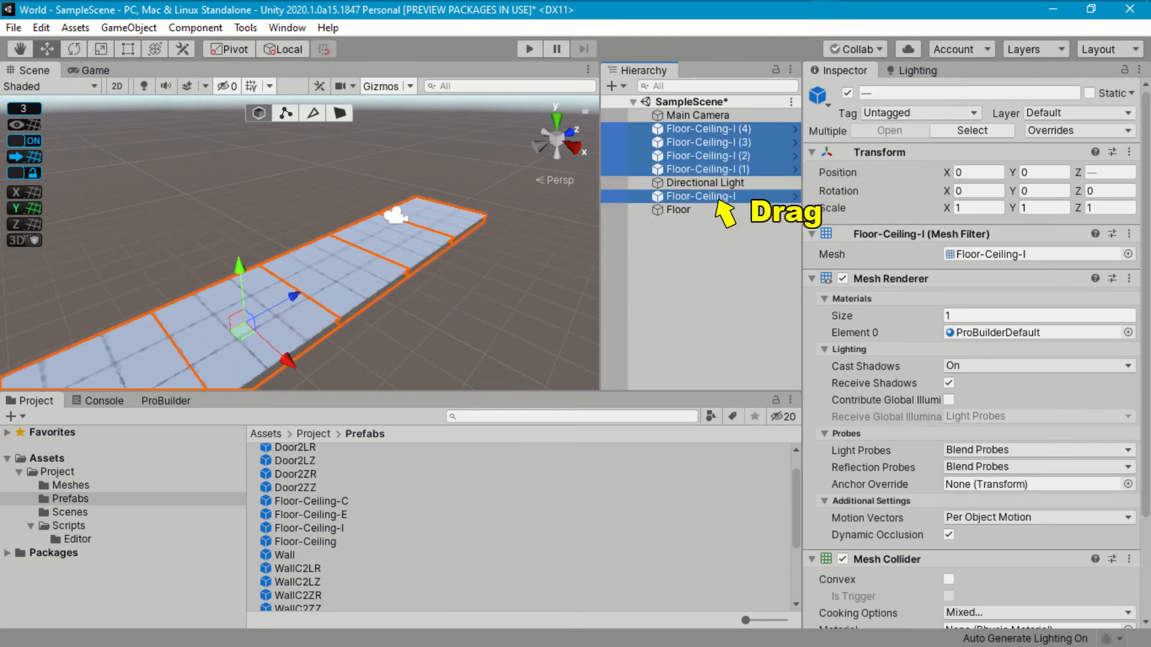
{"action": "left_click_drag", "start_coordinate": [689, 208], "coordinate": [683, 209]}
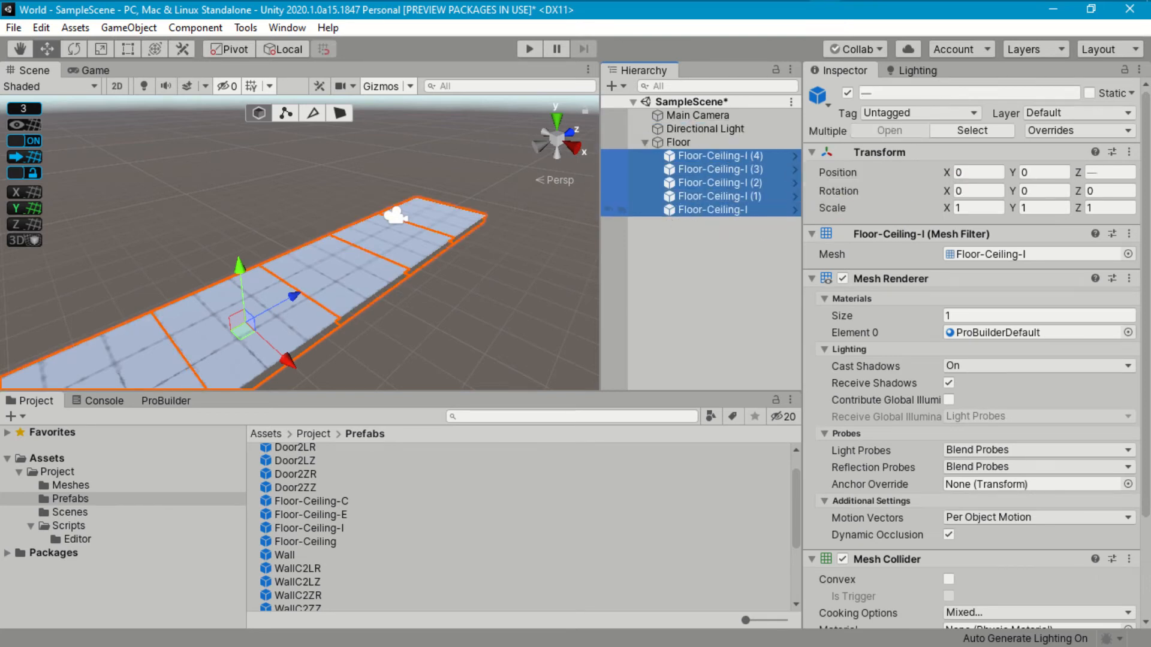
Duplicate the five-tile row twice and move the copies along X to -3 and -6.
{"action": "key", "text": "ctrl+d"}
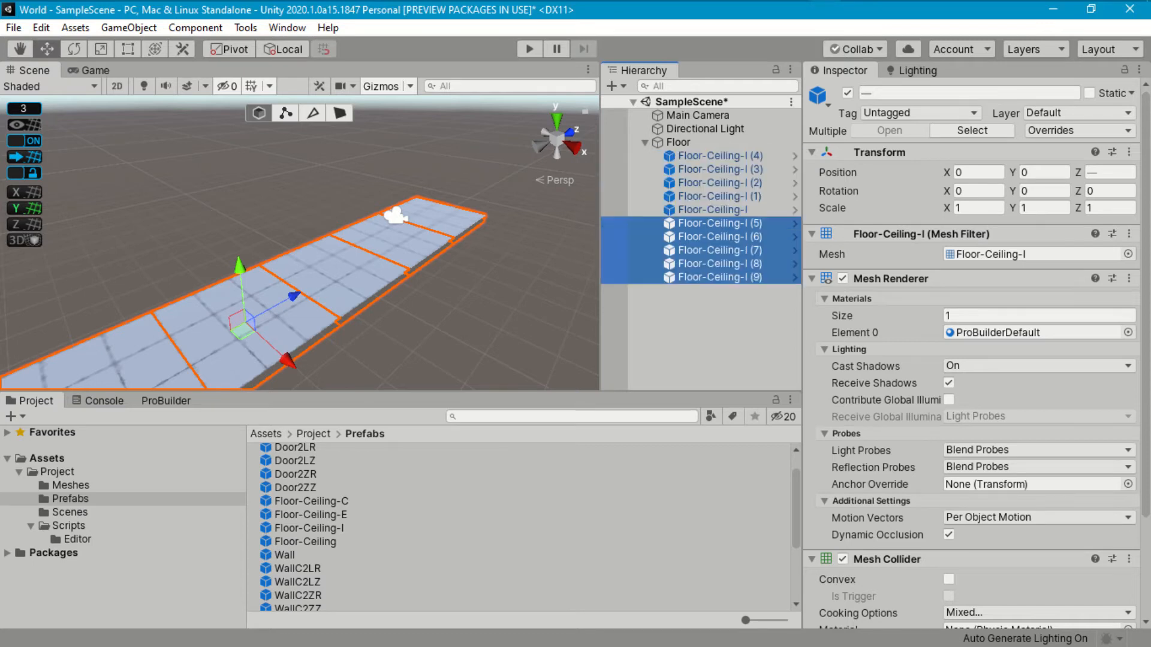
{"action": "left_click_drag", "start_coordinate": [287, 360], "coordinate": [221, 298]}
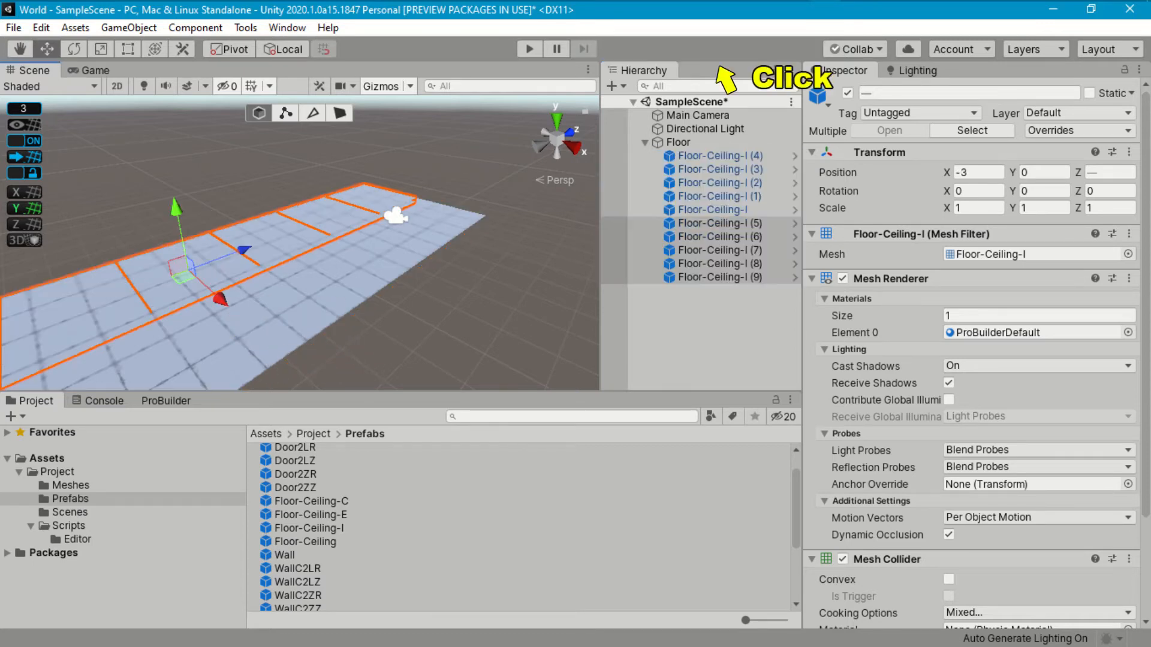
{"action": "left_click", "coordinate": [726, 75]}
{"action": "key", "text": "ctrl+d"}
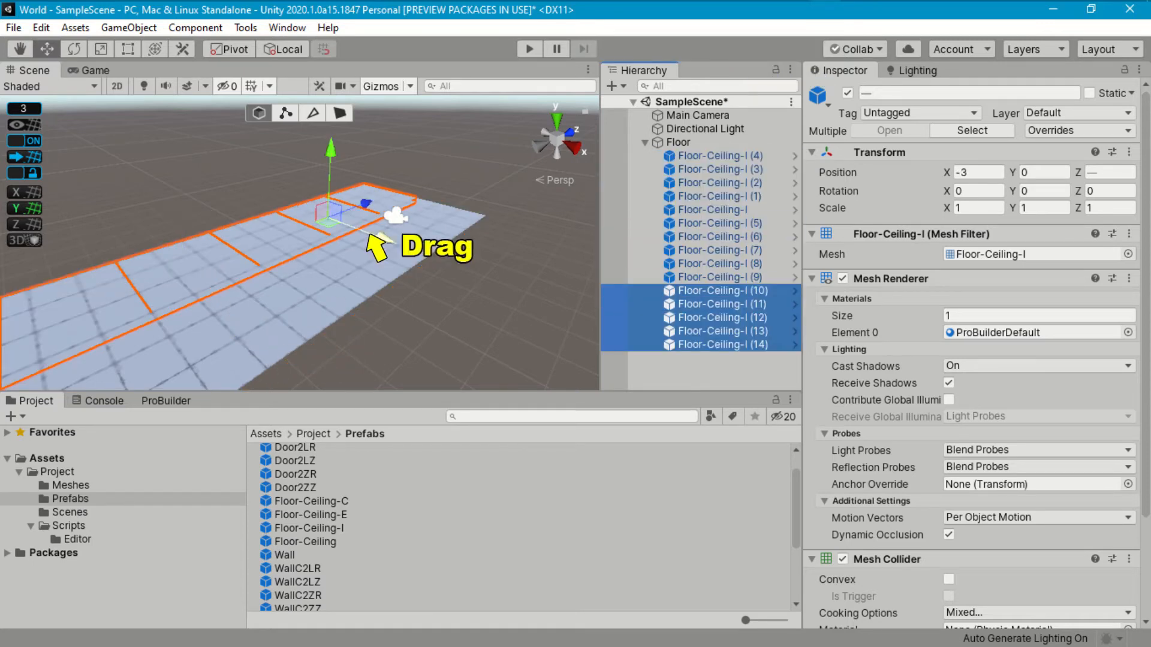
{"action": "left_click_drag", "start_coordinate": [220, 298], "coordinate": [330, 217]}
Duplicate the row twice more, placing one copy at X 3 and the other one tile further out along positive X.
{"action": "left_click", "coordinate": [719, 76]}
{"action": "key", "text": "ctrl+d"}
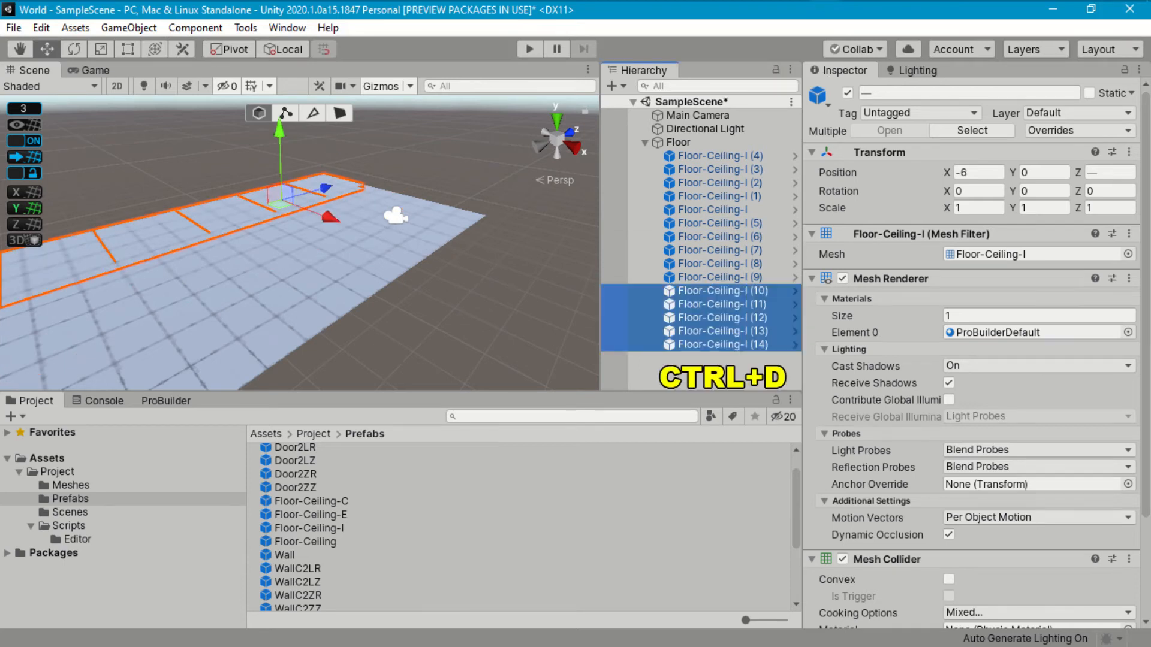
{"action": "left_click_drag", "start_coordinate": [178, 260], "coordinate": [356, 400]}
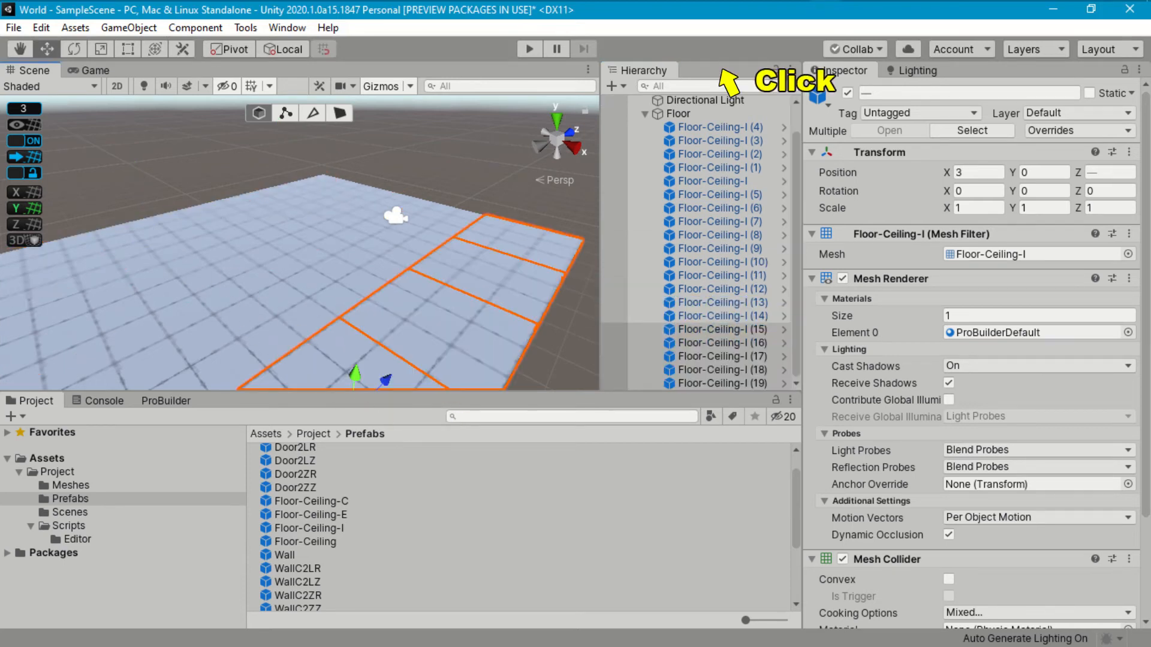
{"action": "left_click", "coordinate": [720, 70]}
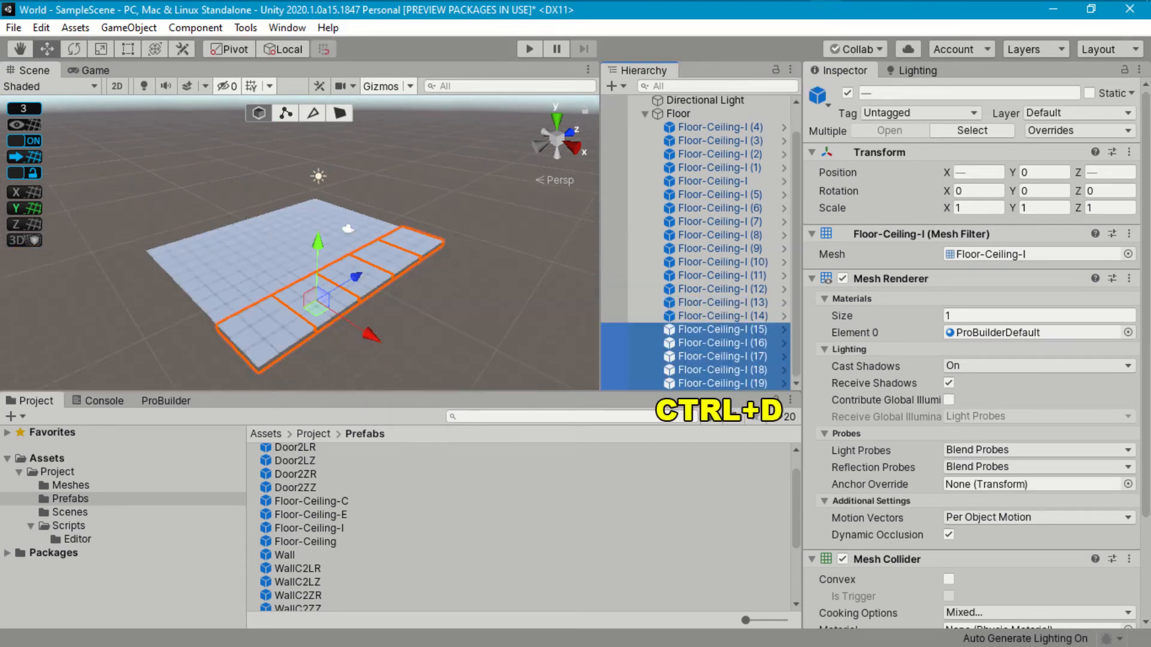
{"action": "key", "text": "ctrl+d"}
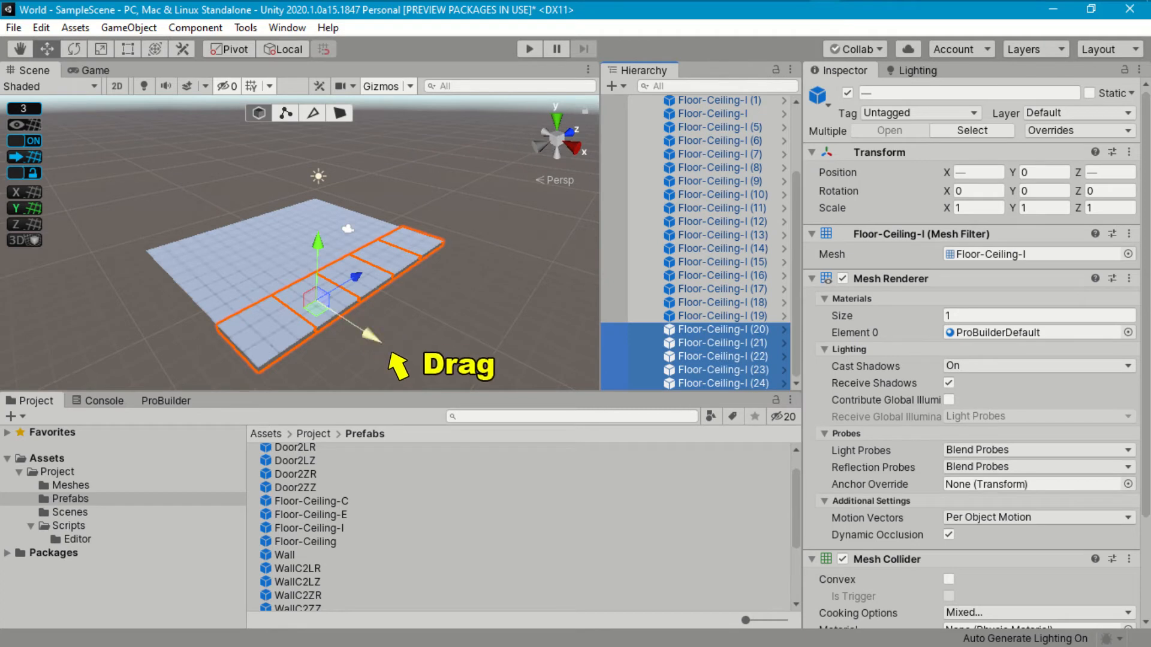
{"action": "left_click_drag", "start_coordinate": [371, 335], "coordinate": [429, 374]}
Add the Floor-Ceiling-E prefab to the scene and position it at X 6, Y 0, Z -9.
{"action": "left_click_drag", "start_coordinate": [302, 514], "coordinate": [307, 313]}
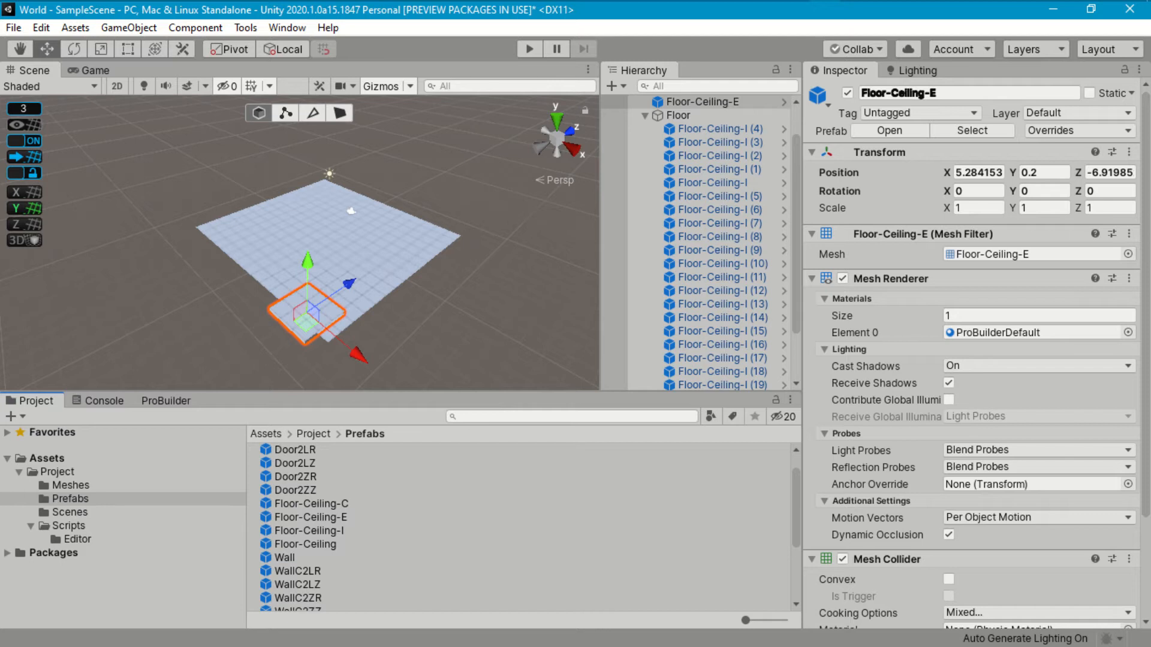
{"action": "left_click_drag", "start_coordinate": [307, 312], "coordinate": [285, 346]}
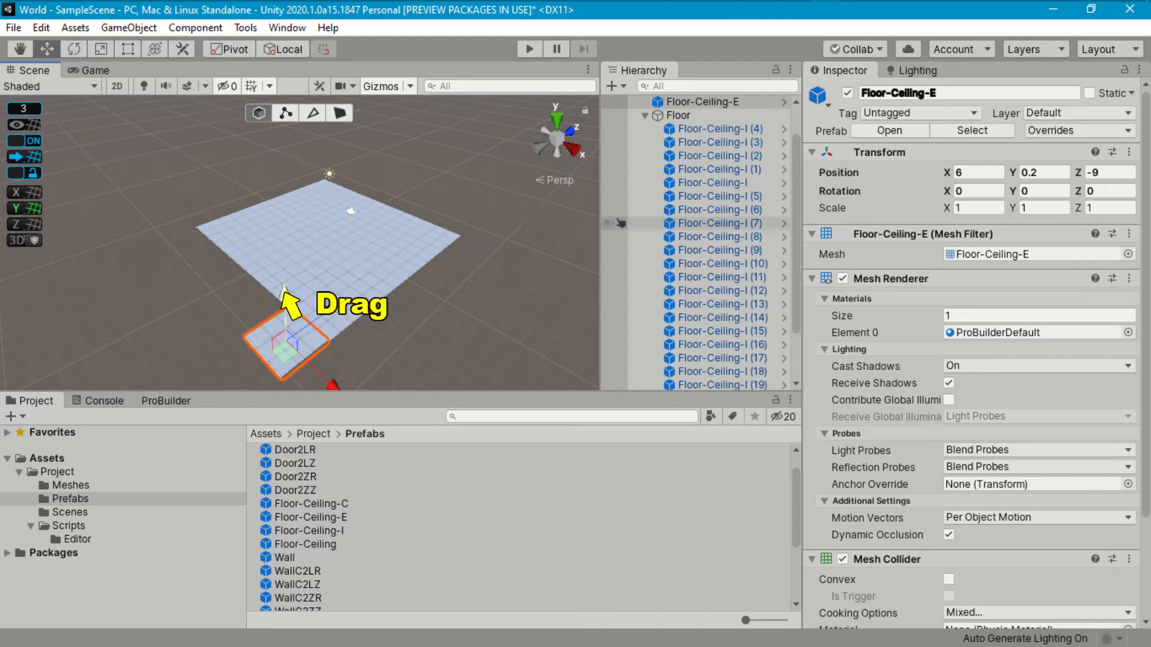
{"action": "left_click_drag", "start_coordinate": [284, 293], "coordinate": [284, 298]}
Duplicate the Floor-Ceiling-E tile four times, spacing the copies 3 units apart along X from 3 to -6 at Z -9.
{"action": "left_click", "coordinate": [701, 102]}
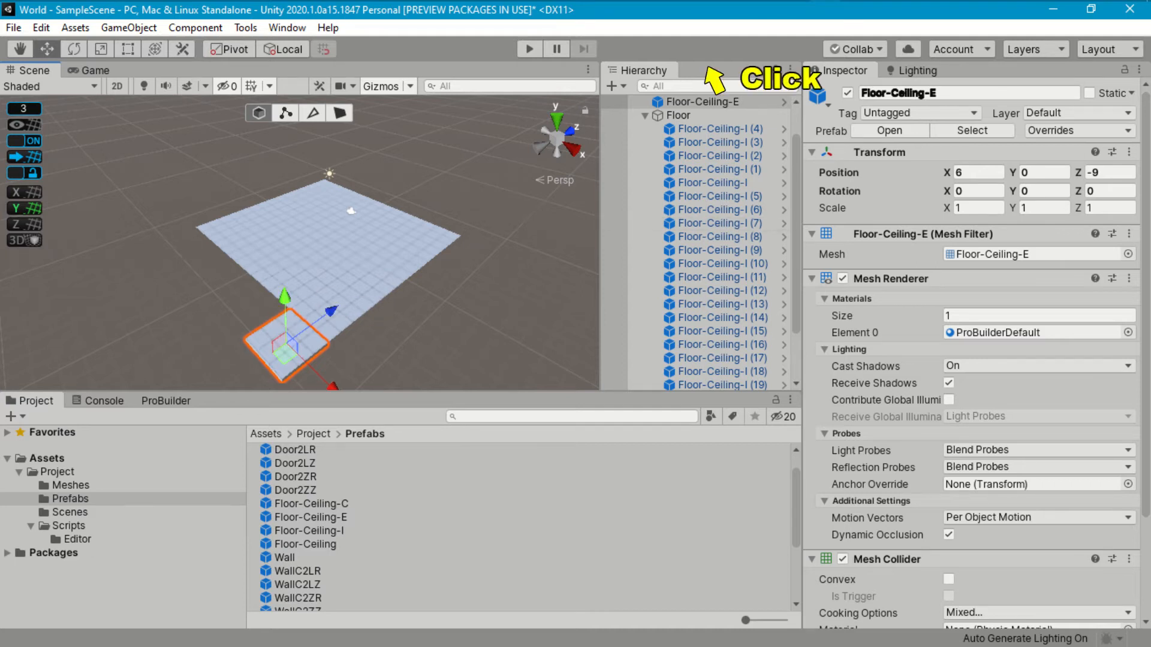
{"action": "key", "text": "ctrl+d"}
{"action": "left_click_drag", "start_coordinate": [331, 386], "coordinate": [296, 354]}
{"action": "left_click", "coordinate": [702, 101]}
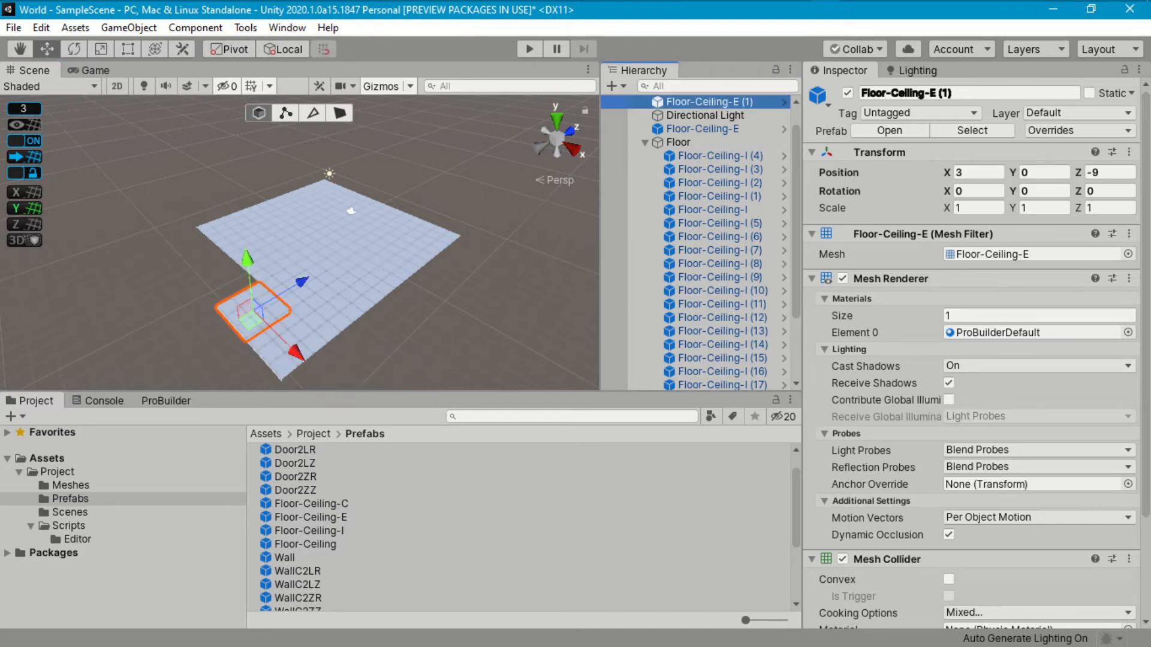
{"action": "key", "text": "ctrl+d"}
{"action": "left_click_drag", "start_coordinate": [295, 354], "coordinate": [241, 296]}
{"action": "left_click", "coordinate": [701, 102]}
{"action": "key", "text": "ctrl+d"}
{"action": "left_click", "coordinate": [710, 101]}
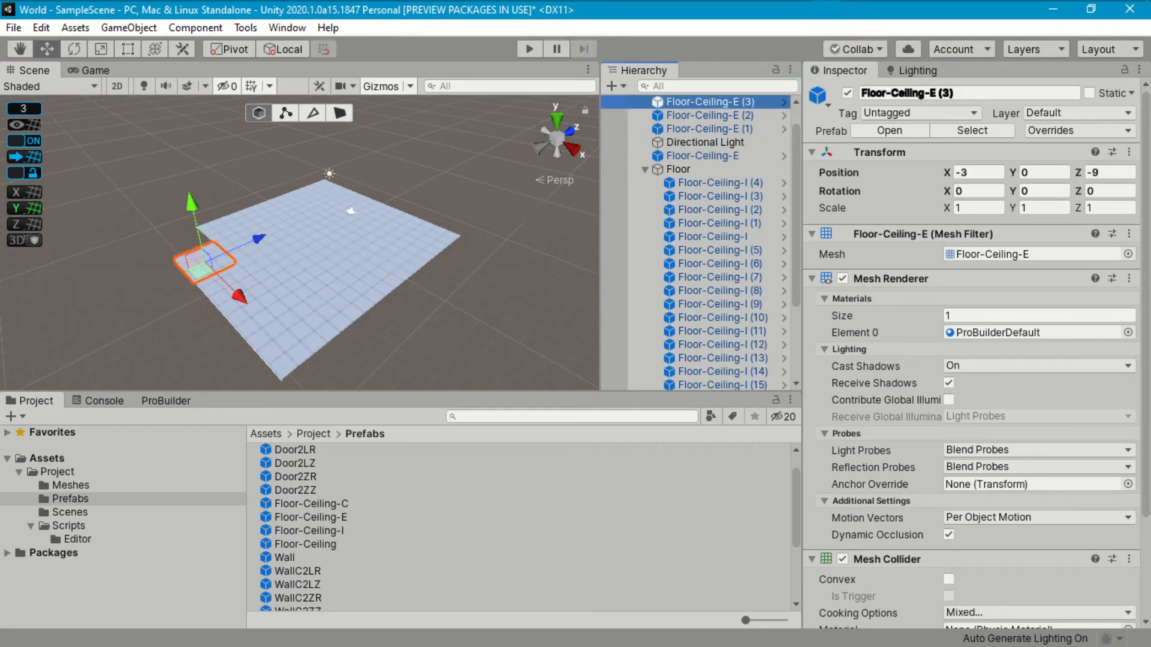
{"action": "key", "text": "ctrl+d"}
{"action": "left_click_drag", "start_coordinate": [240, 294], "coordinate": [218, 275]}
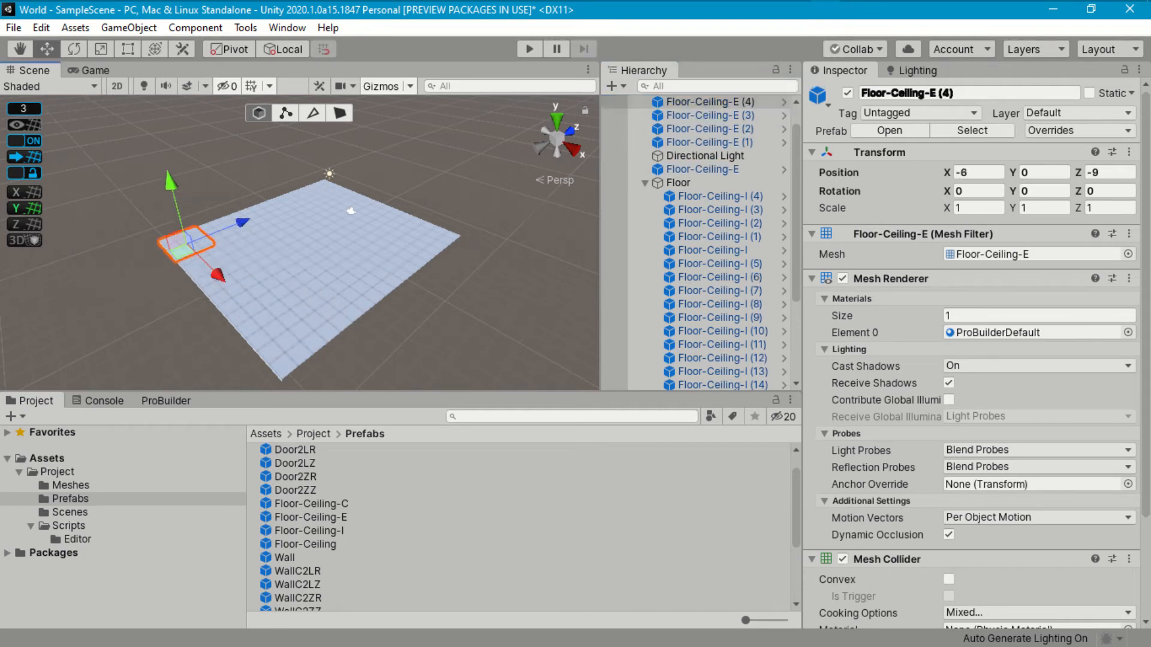
Make the five Floor-Ceiling-E tiles of the Z -9 edge children of the Floor object.
{"action": "left_click", "coordinate": [710, 101]}
{"action": "left_click", "coordinate": [691, 144], "text": "shift"}
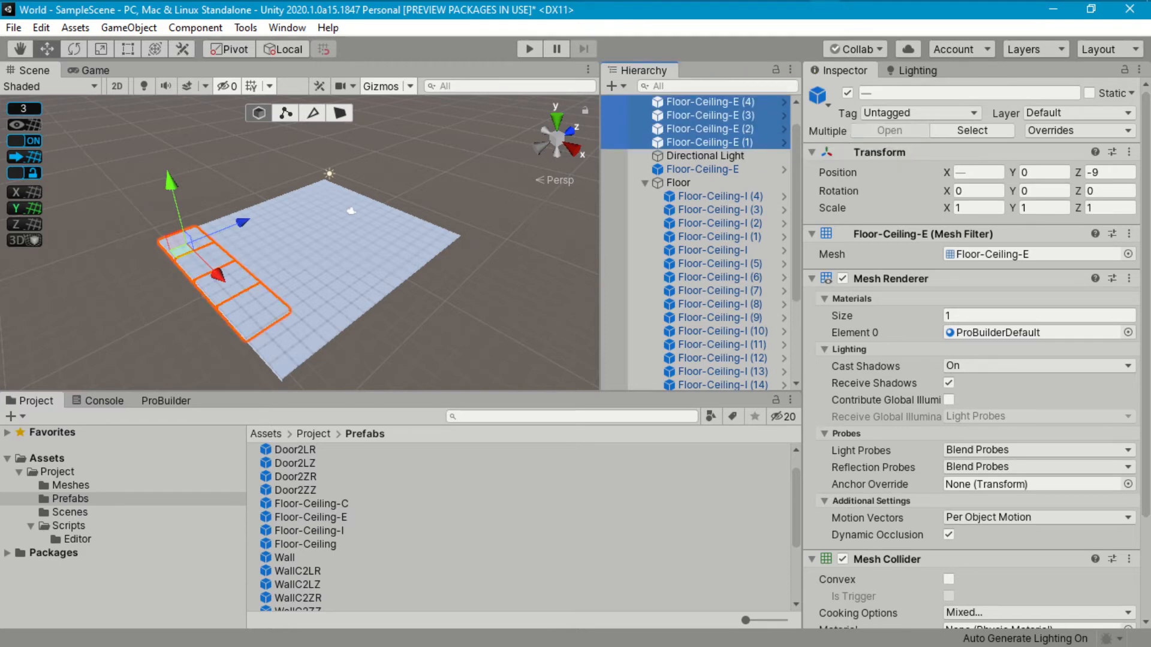
{"action": "left_click", "coordinate": [696, 170], "text": "ctrl"}
{"action": "left_click_drag", "start_coordinate": [697, 173], "coordinate": [684, 183]}
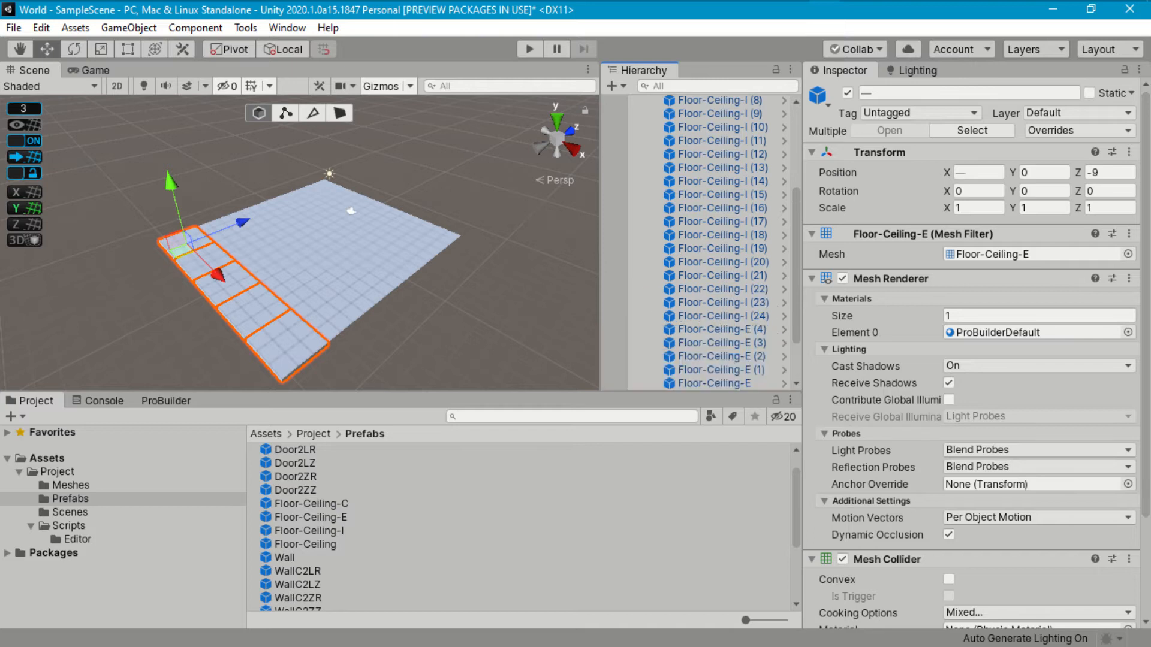
Place a duplicate of the edge row on the opposite side at Z 9 and set its Y rotation to 180.
{"action": "left_click_drag", "start_coordinate": [243, 222], "coordinate": [379, 173]}
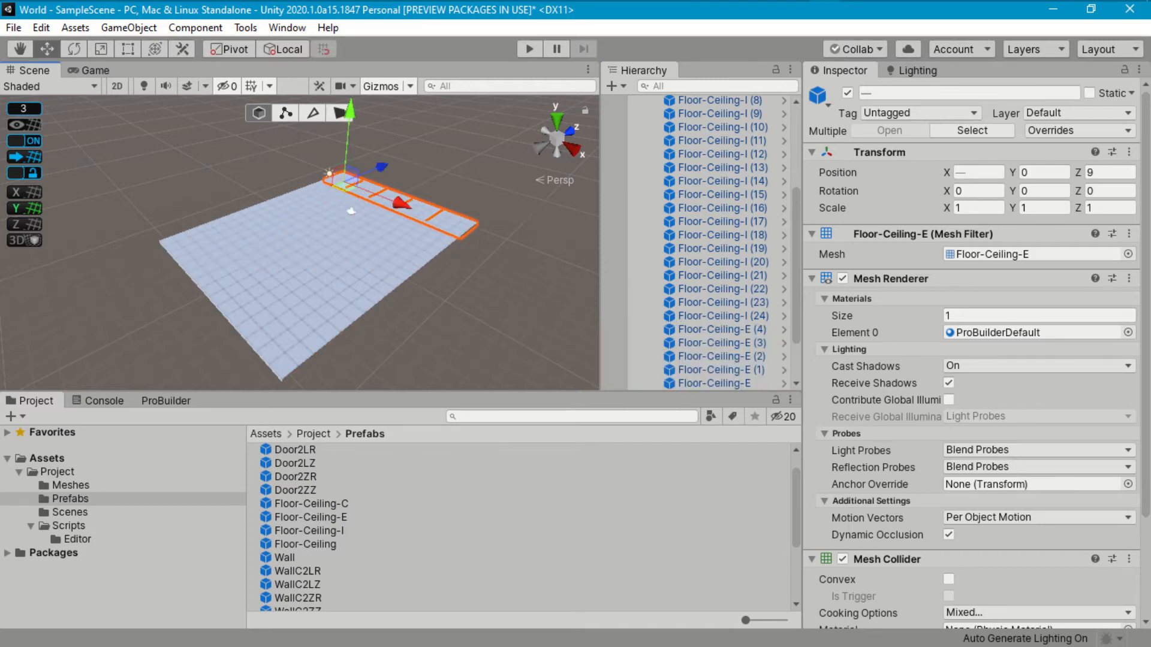
{"action": "left_click", "coordinate": [1044, 192]}
{"action": "type", "text": "180"}
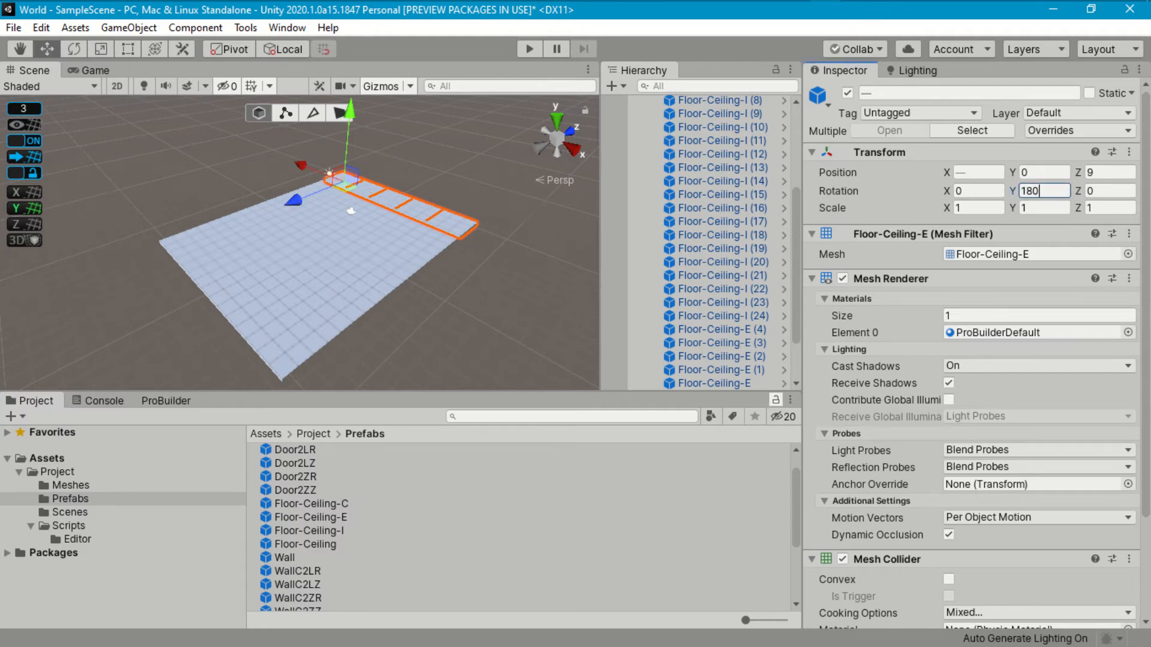
Add another Floor-Ceiling-E prefab at X 9, Y 0, Z -6 and set its Y rotation to -90.
{"action": "left_click_drag", "start_coordinate": [310, 517], "coordinate": [370, 348]}
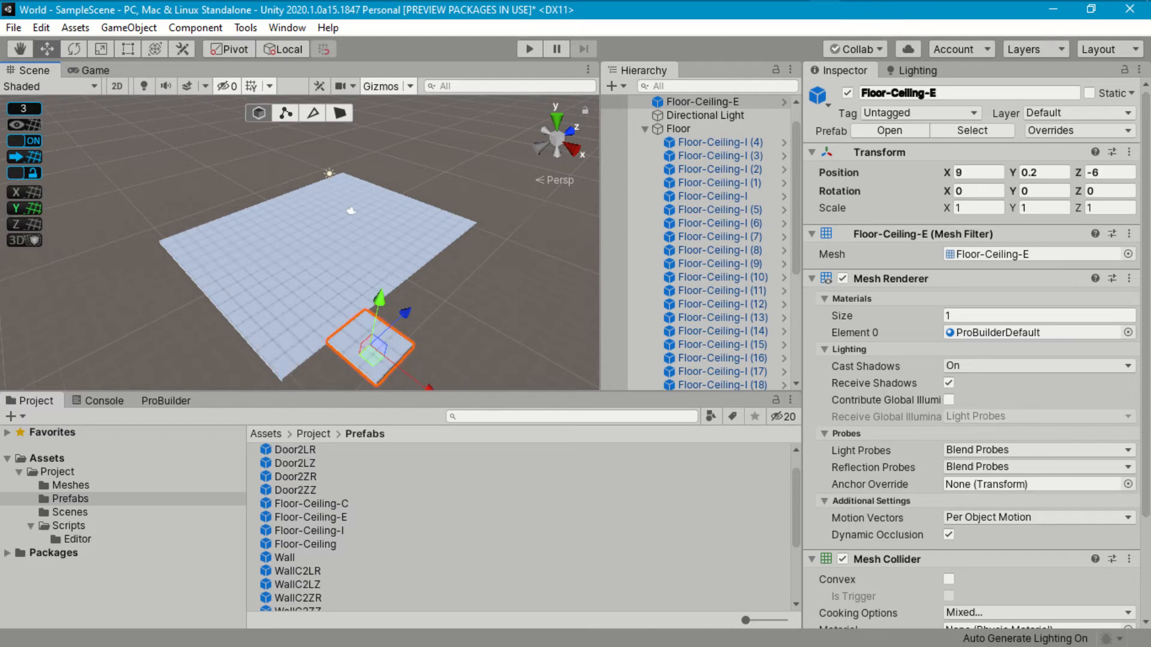
{"action": "left_click_drag", "start_coordinate": [378, 299], "coordinate": [379, 308]}
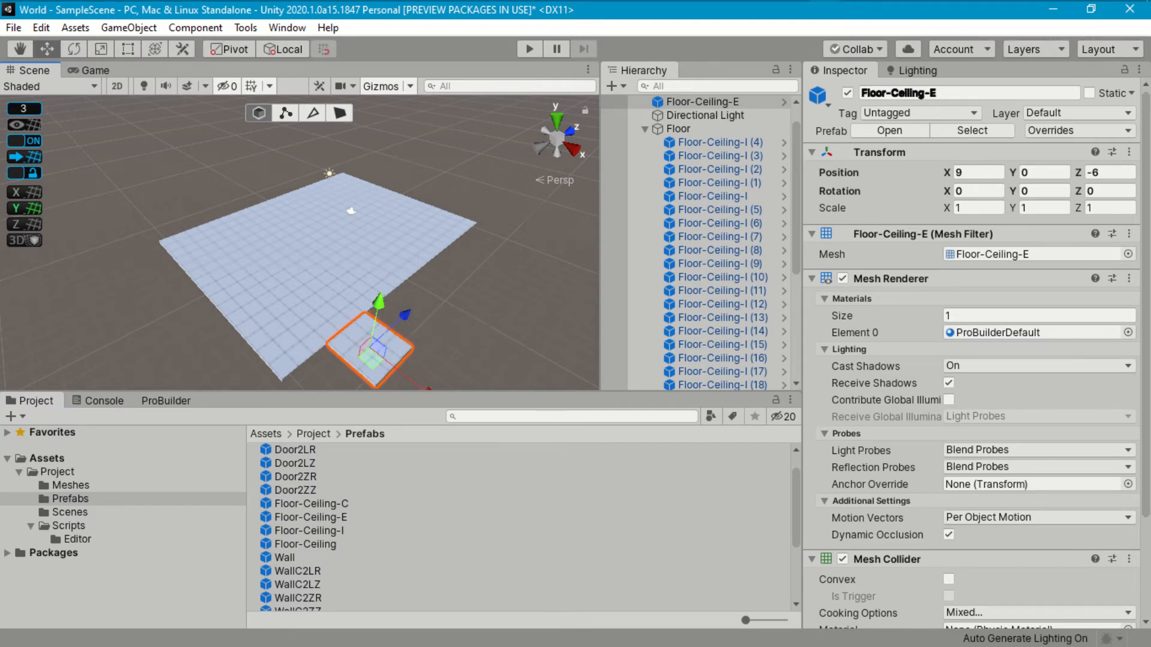
{"action": "left_click", "coordinate": [1034, 191]}
{"action": "type", "text": "-90"}
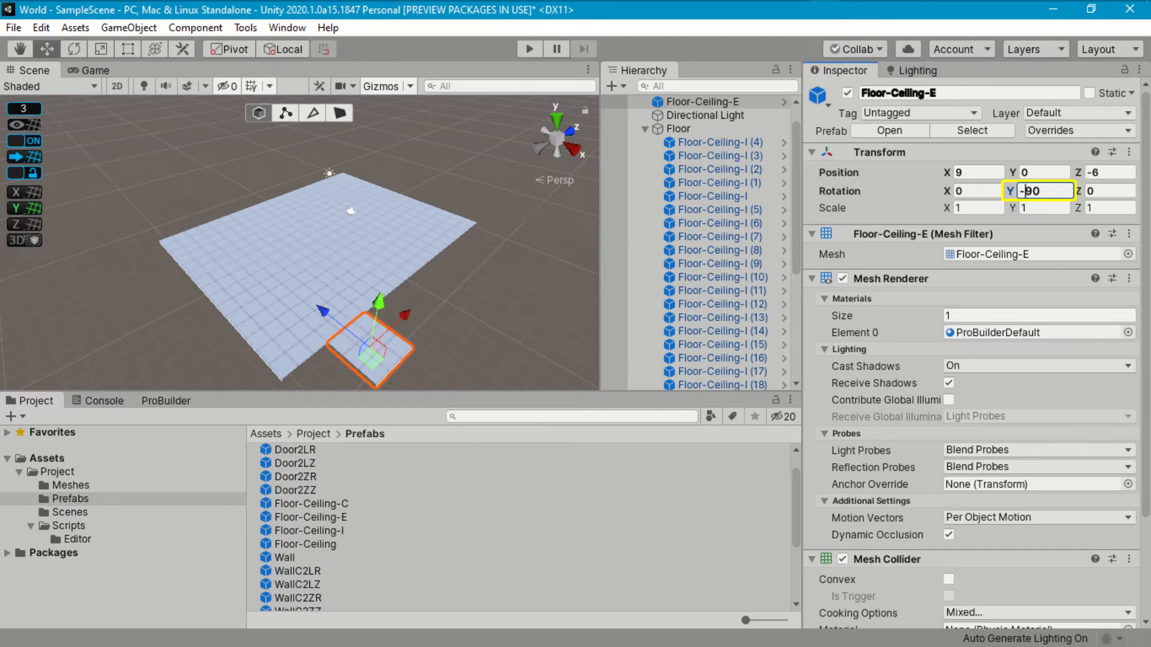
Duplicate the rotated edge tile four times along Z to complete the X 9 edge, and move the five tiles under Floor.
{"action": "key", "text": "ctrl+d"}
{"action": "left_click_drag", "start_coordinate": [405, 314], "coordinate": [494, 232]}
{"action": "key", "text": "ctrl+d"}
{"action": "key", "text": "ctrl+d"}
{"action": "key", "text": "ctrl+d"}
{"action": "left_click", "coordinate": [714, 156], "text": "shift"}
{"action": "left_click_drag", "start_coordinate": [715, 156], "coordinate": [680, 183]}
Duplicate the X 9 edge row, move the copy to X -9 and set its Y rotation to 90.
{"action": "key", "text": "ctrl+d"}
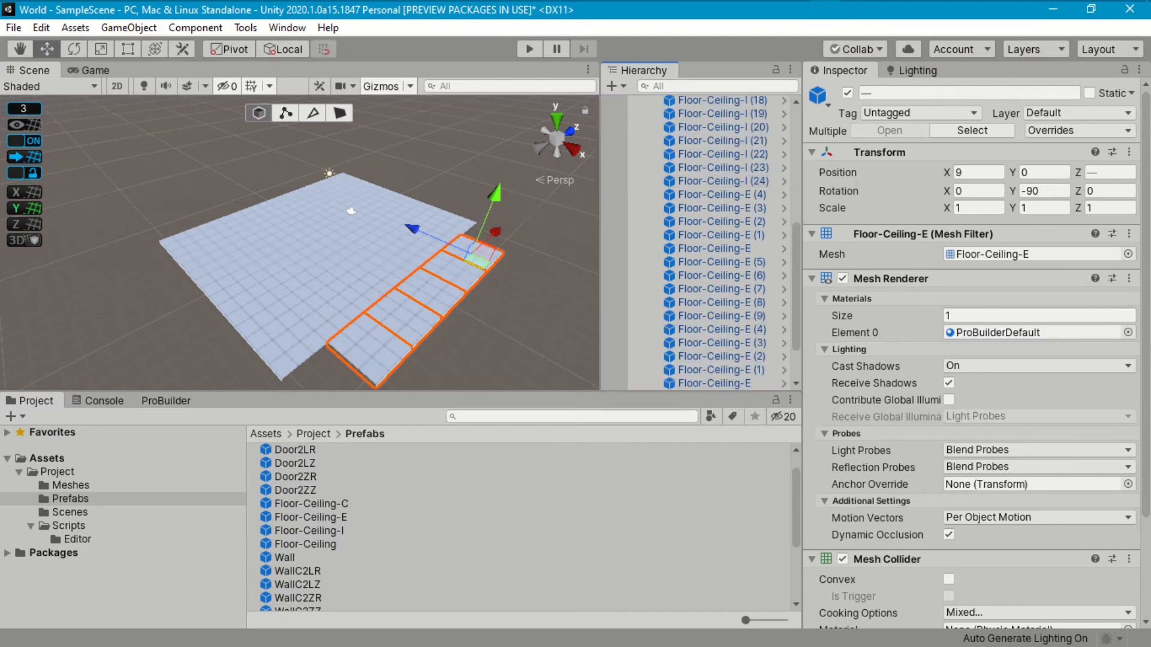
{"action": "left_click_drag", "start_coordinate": [412, 229], "coordinate": [284, 172]}
{"action": "left_click", "coordinate": [1045, 191]}
{"action": "type", "text": "90"}
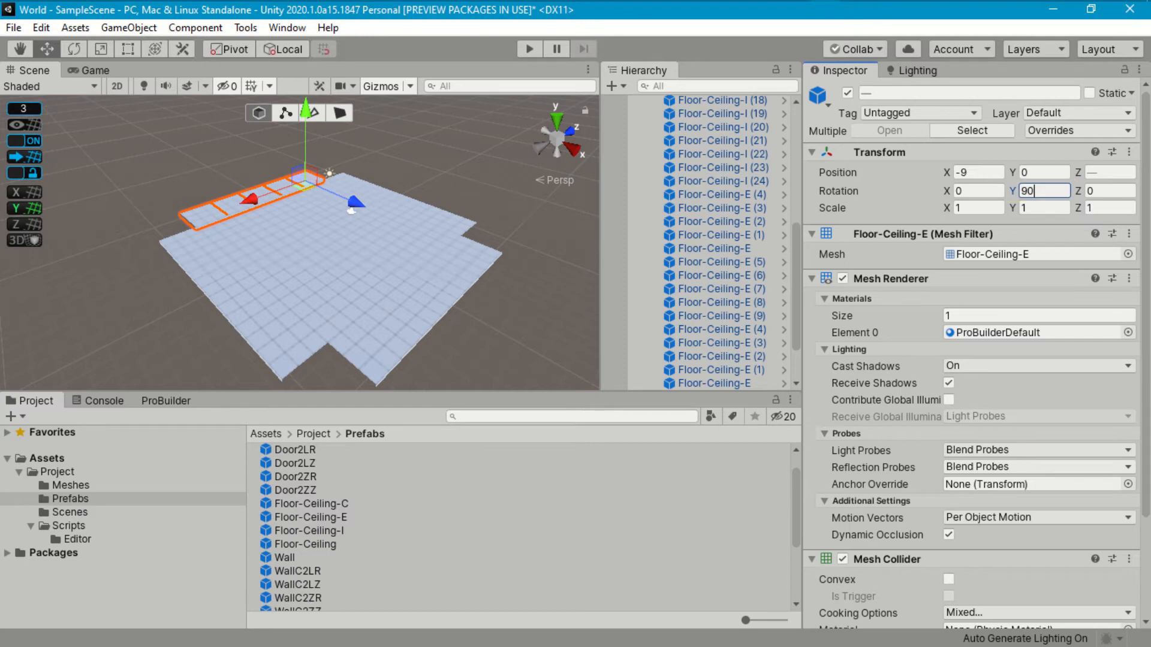
Add the Floor-Ceiling-C prefab to the scene and position it in the corner at X 9, Y 0, Z -9.
{"action": "left_click_drag", "start_coordinate": [324, 504], "coordinate": [326, 347]}
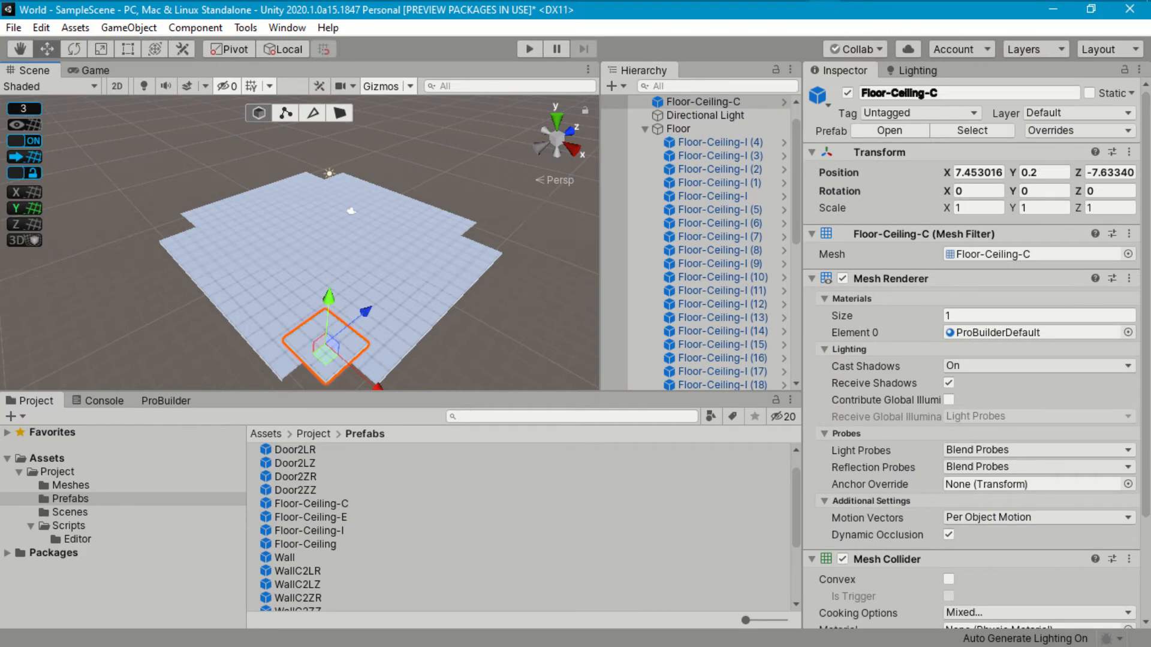
{"action": "left_click_drag", "start_coordinate": [326, 347], "coordinate": [329, 393]}
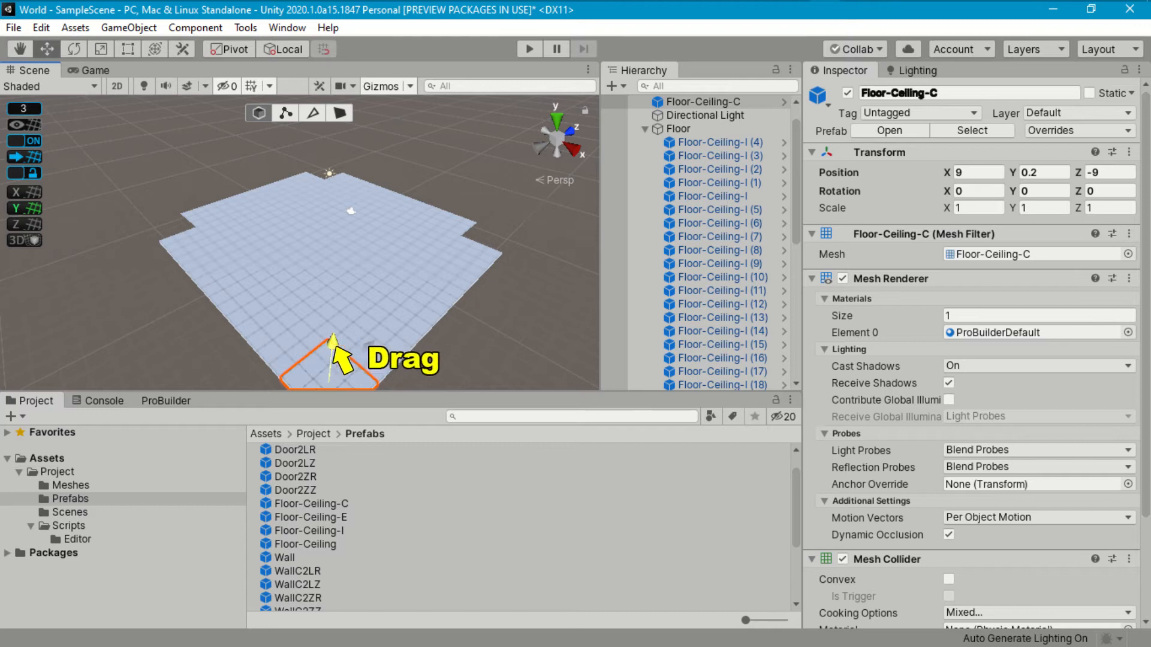
{"action": "left_click_drag", "start_coordinate": [334, 344], "coordinate": [333, 350]}
Duplicate the Floor-Ceiling-C corner tile, move the copy to Z 9 and set its Y rotation to -90.
{"action": "left_click", "coordinate": [702, 102]}
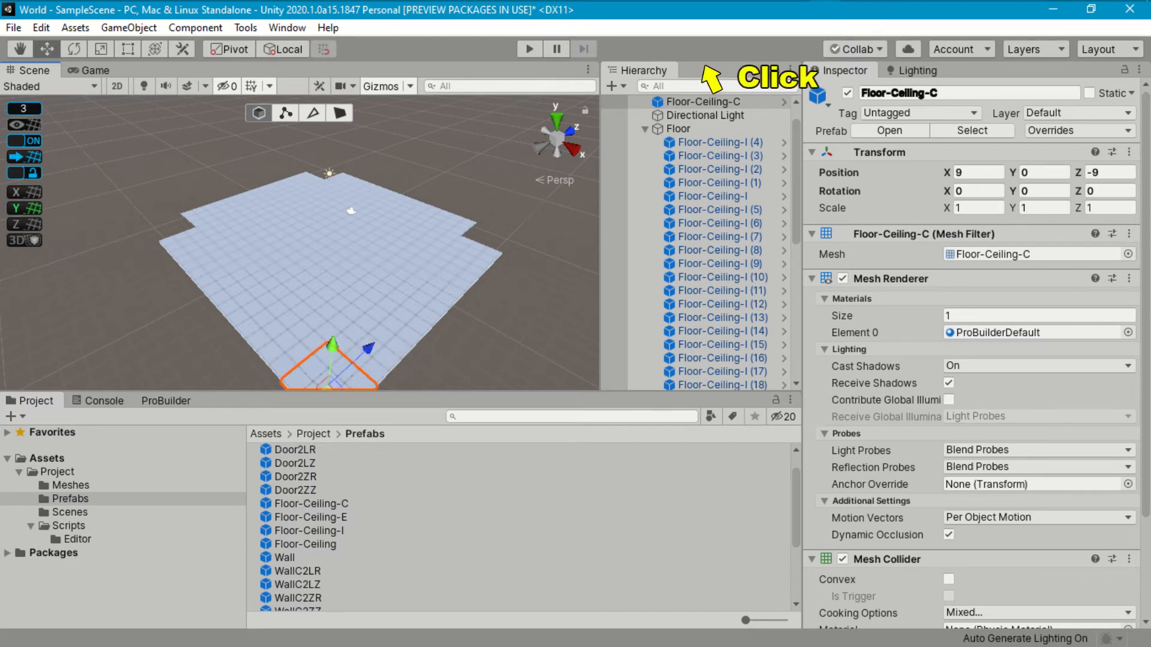
{"action": "key", "text": "ctrl+d"}
{"action": "left_click_drag", "start_coordinate": [368, 348], "coordinate": [495, 238]}
{"action": "left_click_drag", "start_coordinate": [494, 238], "coordinate": [517, 221]}
{"action": "left_click", "coordinate": [1044, 191]}
{"action": "type", "text": "-90"}
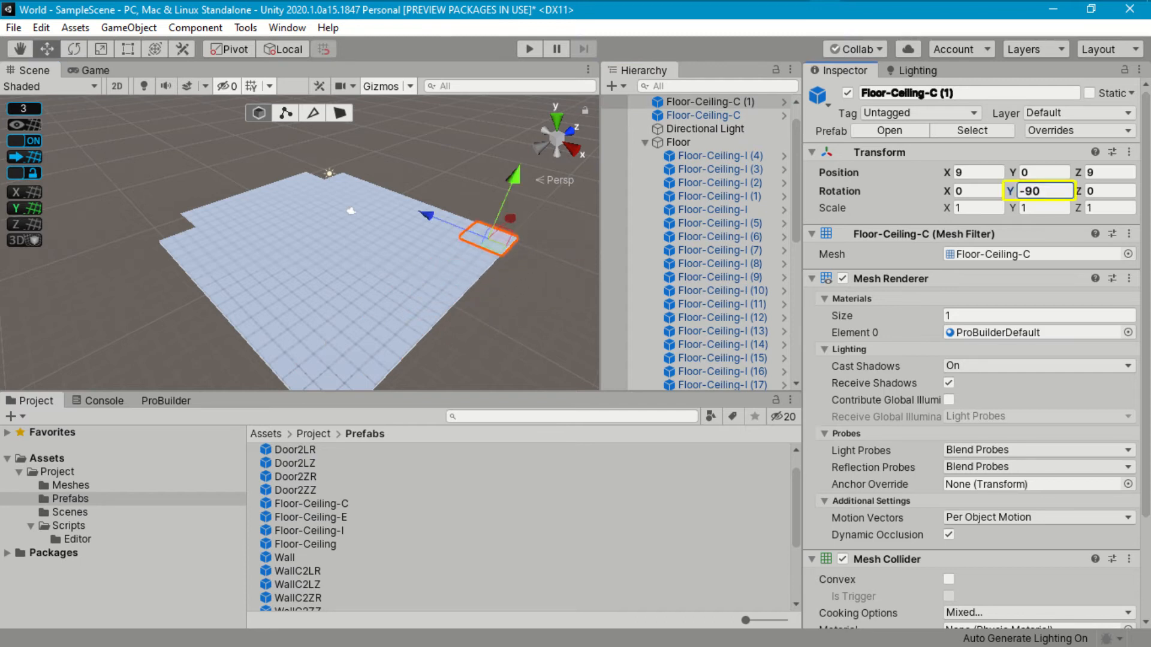
Duplicate the second corner tile, move the copy to X -9, Z 9 and set its Y rotation to 180.
{"action": "left_click", "coordinate": [710, 102]}
{"action": "key", "text": "ctrl+d"}
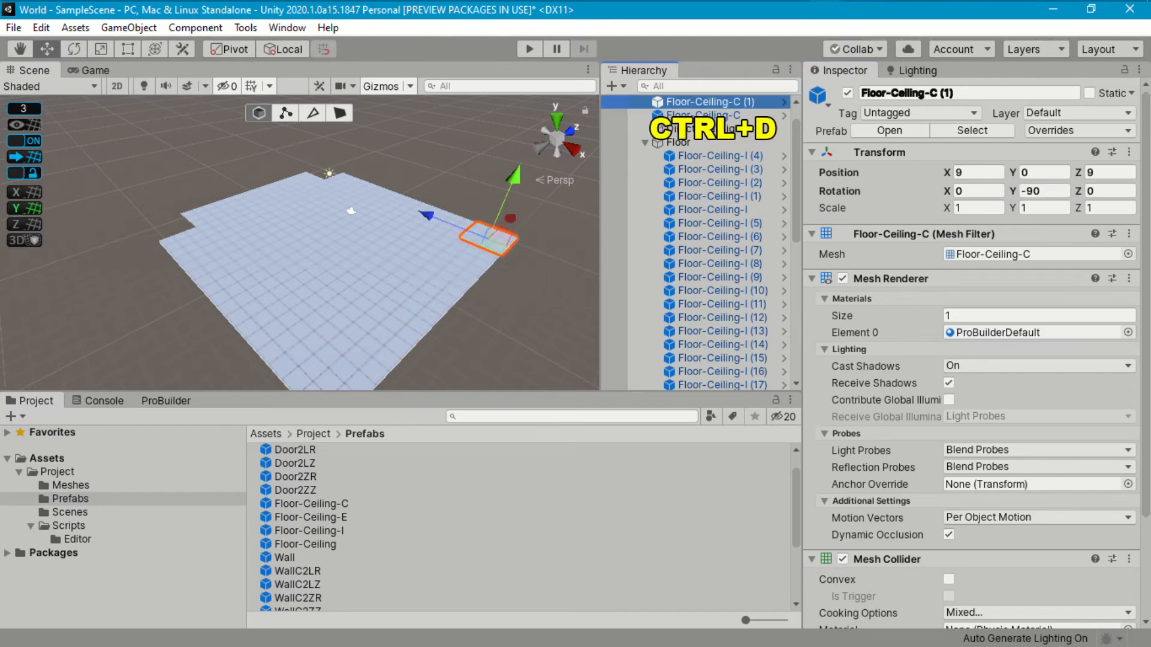
{"action": "left_click_drag", "start_coordinate": [426, 215], "coordinate": [300, 174]}
{"action": "left_click", "coordinate": [1045, 191]}
{"action": "type", "text": "180"}
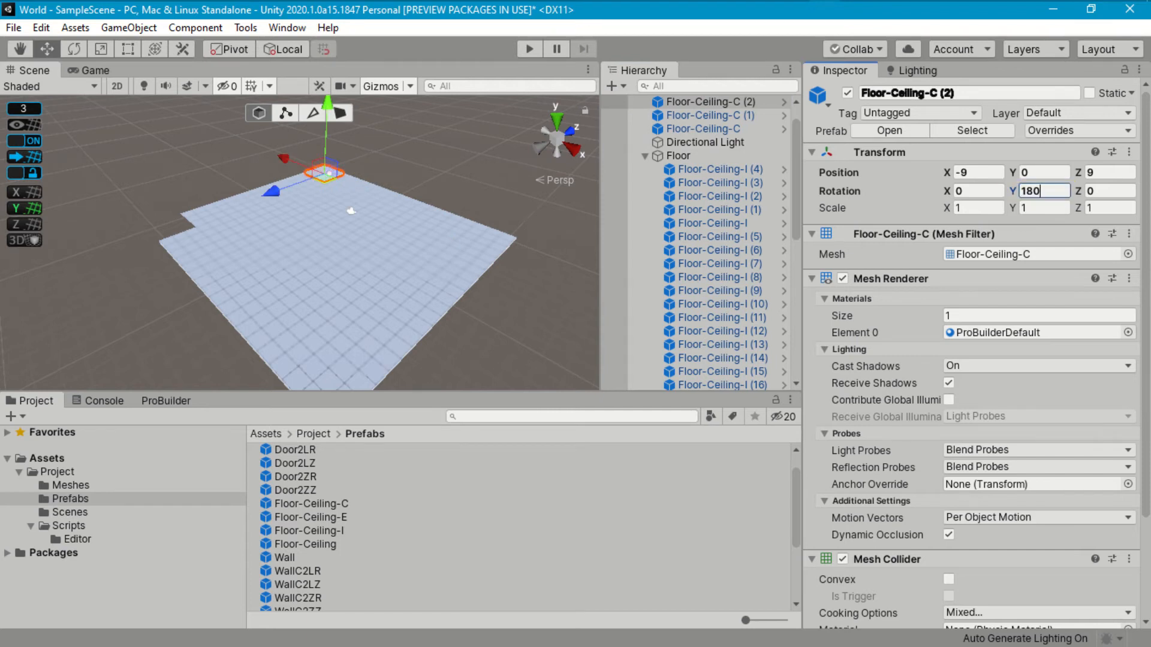
Duplicate the third corner tile to X -9, Z -9 with a Y rotation of 90, and move all four corner tiles under Floor.
{"action": "left_click", "coordinate": [710, 102]}
{"action": "key", "text": "ctrl+d"}
{"action": "left_click_drag", "start_coordinate": [271, 192], "coordinate": [97, 253]}
{"action": "left_click", "coordinate": [1044, 191]}
{"action": "type", "text": "90"}
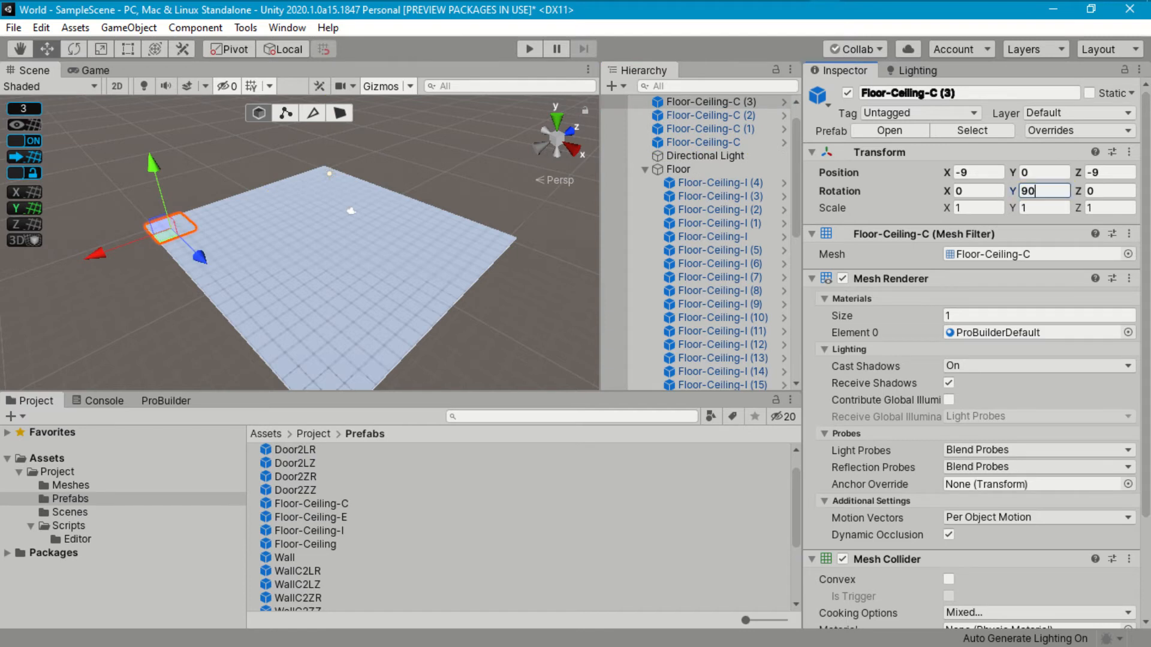
{"action": "left_click", "coordinate": [701, 142], "text": "shift"}
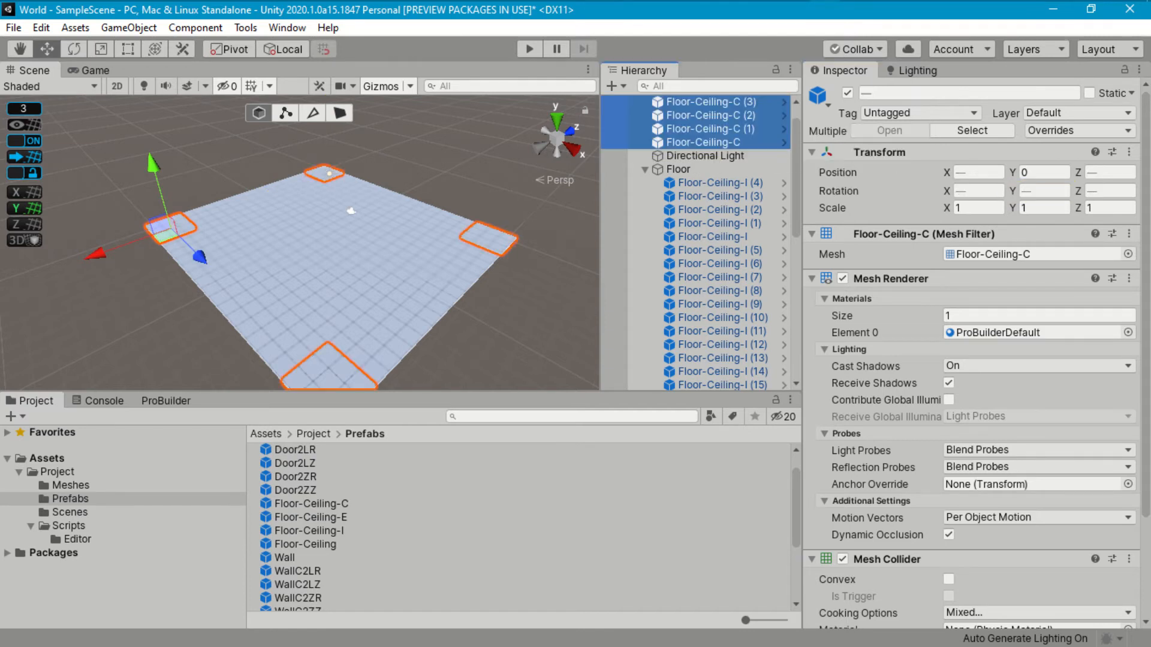
{"action": "left_click_drag", "start_coordinate": [702, 143], "coordinate": [684, 169]}
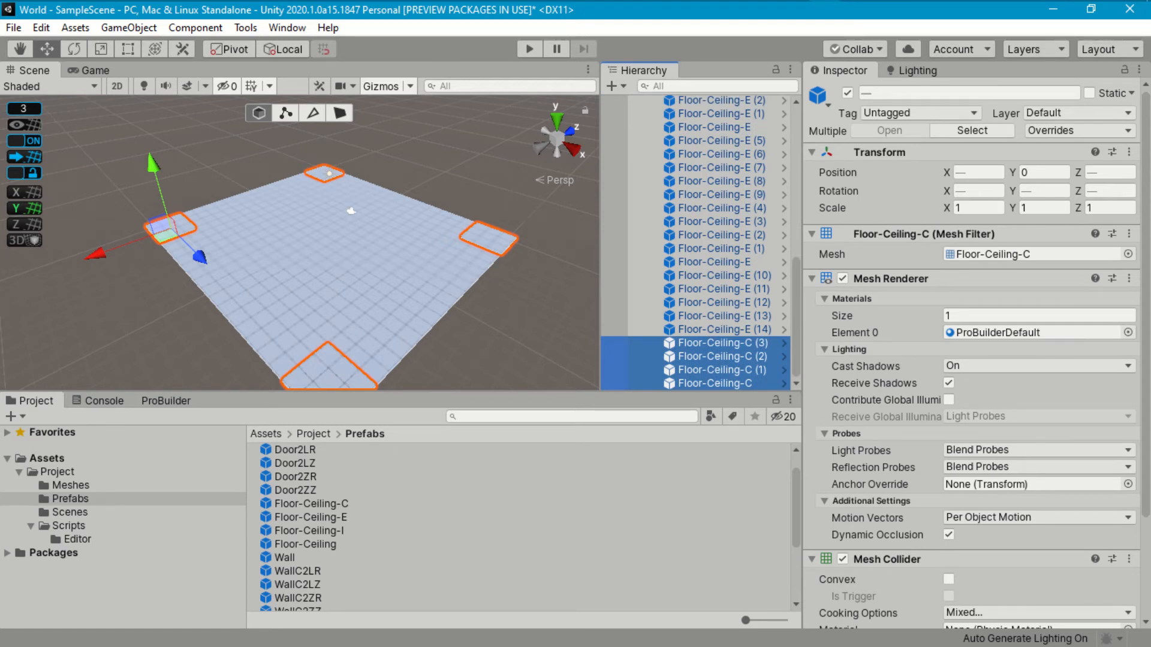
Collapse Floor, create an empty GameObject with its transform reset, and name it Walls.
{"action": "scroll", "coordinate": [695, 240], "scroll_direction": "up", "scroll_amount": 5}
{"action": "left_click", "coordinate": [645, 142]}
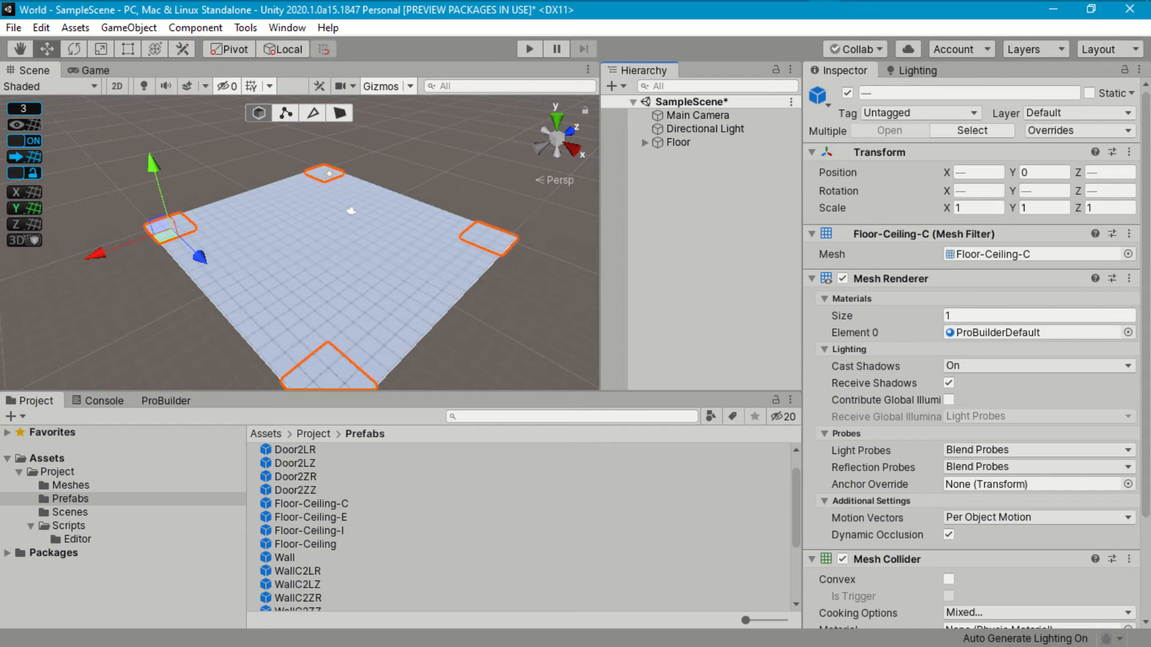
{"action": "left_click", "coordinate": [618, 86]}
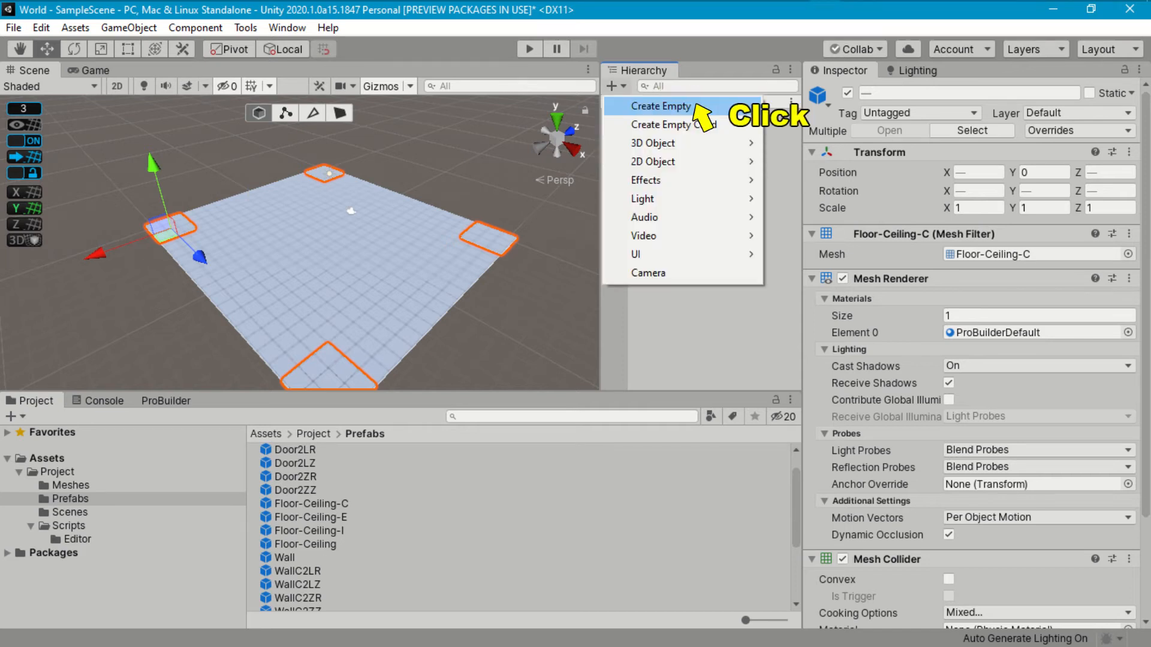
{"action": "left_click", "coordinate": [695, 107]}
{"action": "left_click", "coordinate": [1139, 137]}
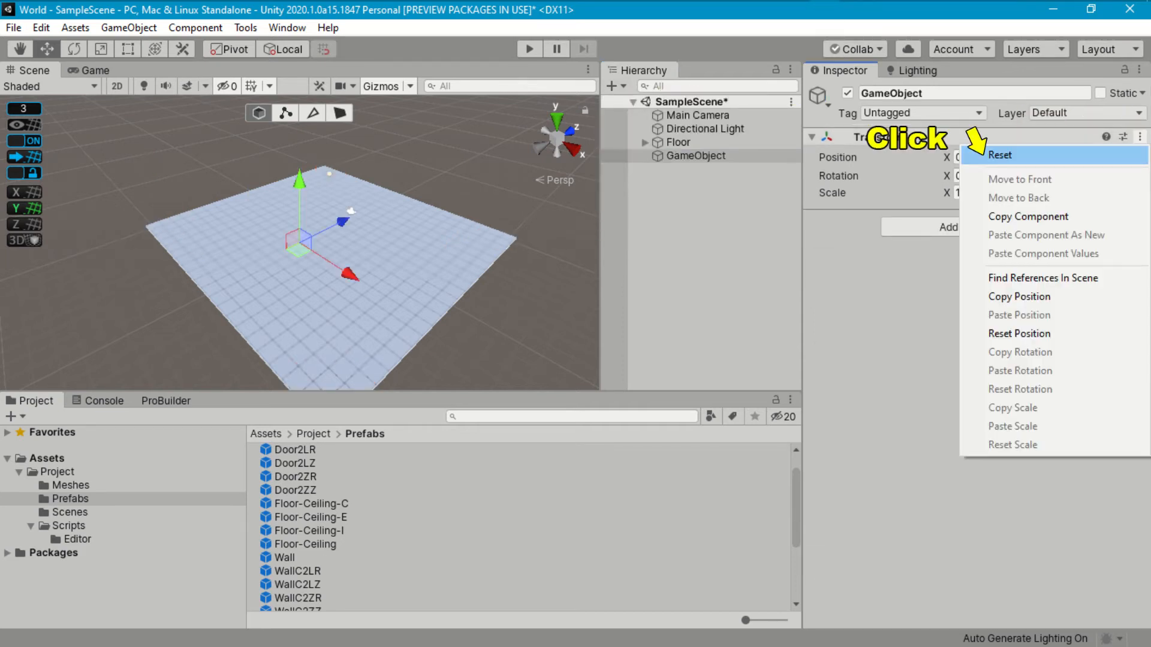
{"action": "left_click", "coordinate": [1004, 151]}
{"action": "key", "text": "F2"}
{"action": "type", "text": "Walls"}
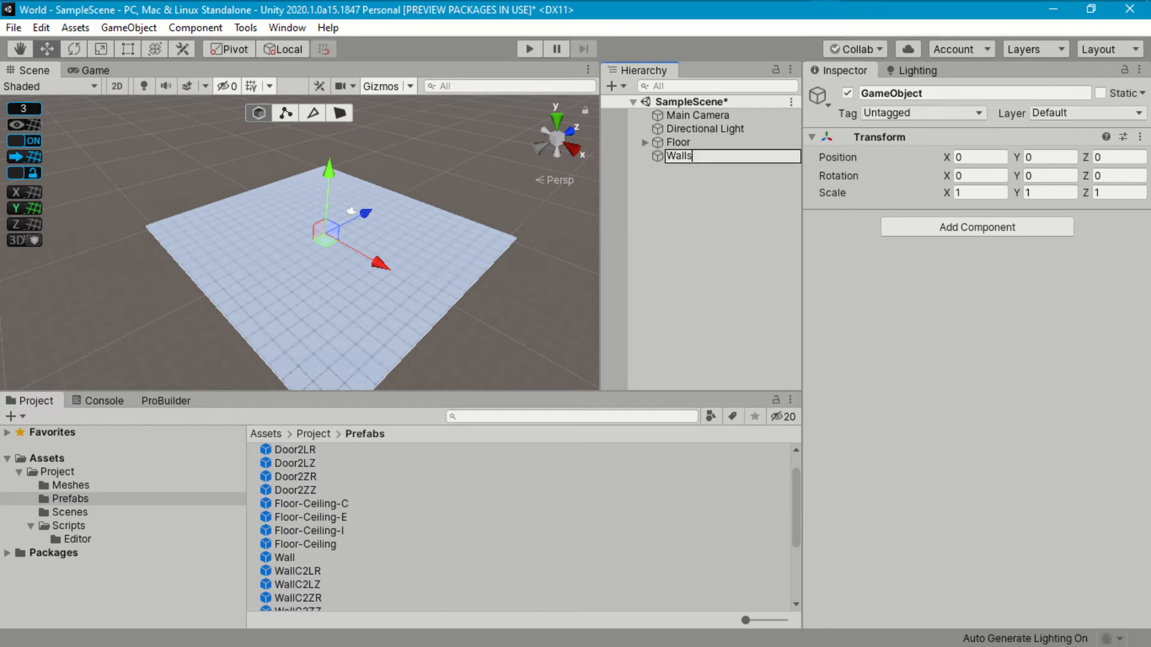
{"action": "key", "text": "Return"}
Add the WallC2ZZ corner wall prefab to the scene and position it on the floor's positive-X, negative-Z corner.
{"action": "scroll", "coordinate": [384, 527], "scroll_direction": "down", "scroll_amount": 2}
{"action": "left_click_drag", "start_coordinate": [298, 528], "coordinate": [342, 336]}
{"action": "left_click_drag", "start_coordinate": [344, 279], "coordinate": [344, 284]}
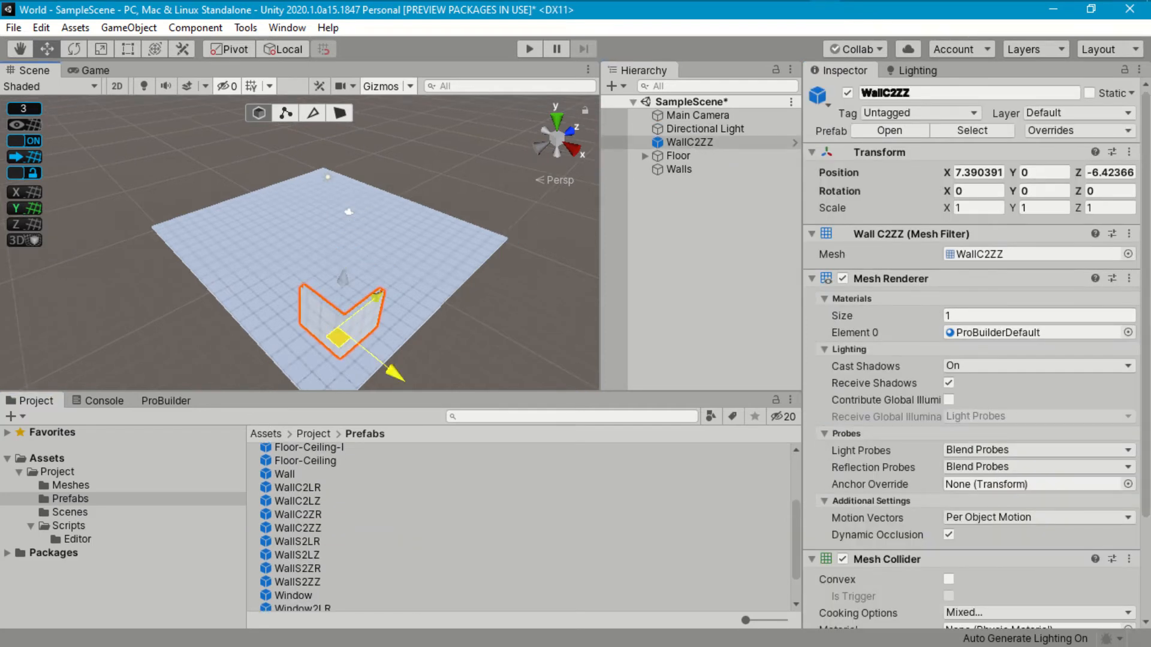
{"action": "left_click_drag", "start_coordinate": [336, 336], "coordinate": [322, 318]}
Duplicate the WallC2ZZ corner wall, move the copy to X 6, Z 6 and set its Y rotation to -90.
{"action": "left_click", "coordinate": [689, 143]}
{"action": "key", "text": "ctrl+d"}
{"action": "left_click_drag", "start_coordinate": [363, 282], "coordinate": [465, 209]}
{"action": "left_click", "coordinate": [1044, 191]}
{"action": "type", "text": "-90"}
Duplicate the second corner wall, move the copy to X -6, Z 6 and set its Y rotation to 180.
{"action": "left_click", "coordinate": [696, 128]}
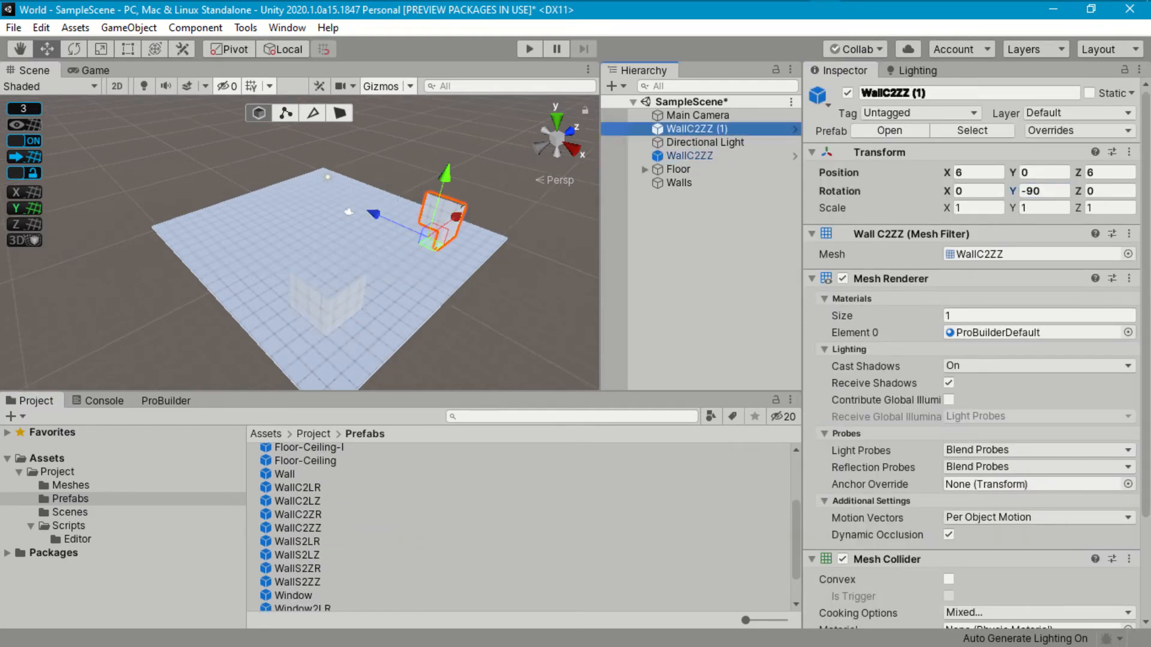
{"action": "key", "text": "ctrl+d"}
{"action": "left_click_drag", "start_coordinate": [372, 214], "coordinate": [276, 169]}
{"action": "left_click", "coordinate": [1044, 191]}
{"action": "type", "text": "180"}
Duplicate the third corner wall to the remaining corner with a Y rotation of 90, and move all four corner walls under Walls.
{"action": "left_click", "coordinate": [697, 129]}
{"action": "key", "text": "ctrl+d"}
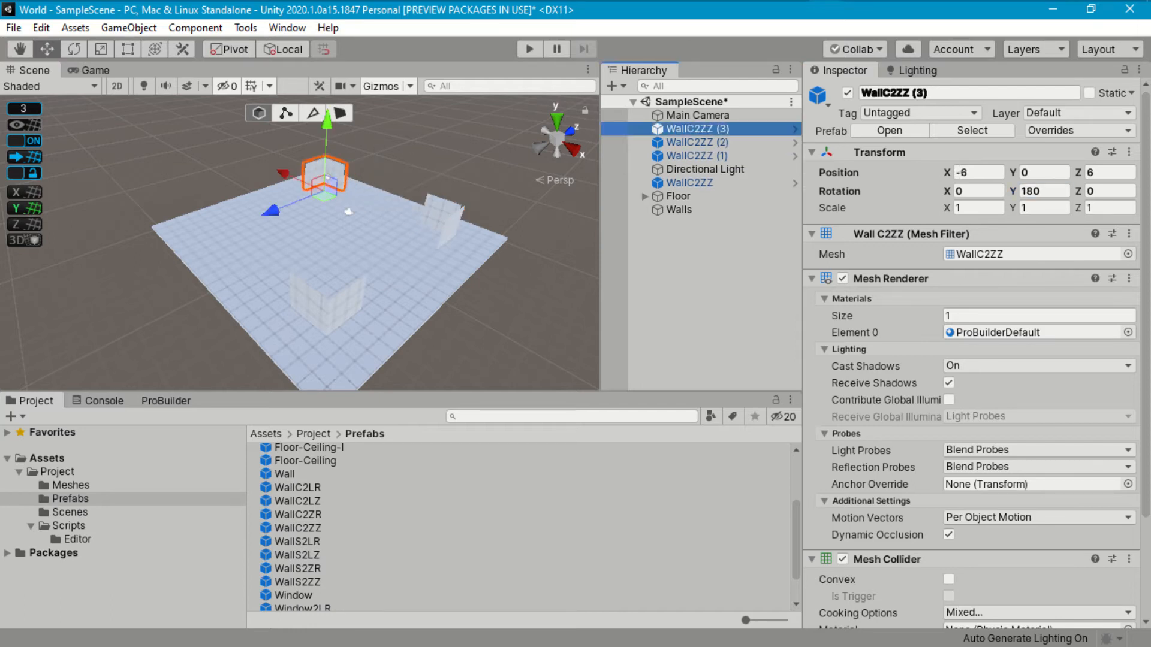
{"action": "left_click_drag", "start_coordinate": [262, 213], "coordinate": [157, 256]}
{"action": "left_click", "coordinate": [1044, 191]}
{"action": "type", "text": "90"}
{"action": "left_click", "coordinate": [696, 156], "text": "shift"}
{"action": "left_click", "coordinate": [689, 183], "text": "ctrl"}
{"action": "left_click_drag", "start_coordinate": [689, 183], "coordinate": [678, 210]}
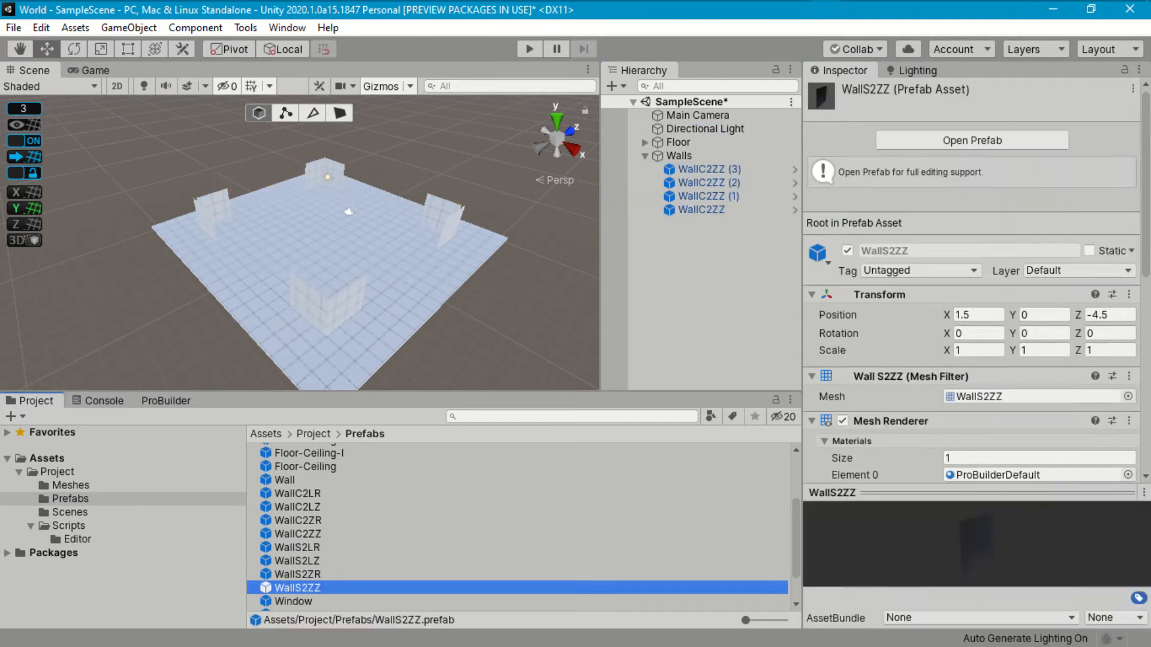
Add the WallS2ZZ straight wall between the corner walls on the negative-Z side and duplicate it along that side.
{"action": "left_click_drag", "start_coordinate": [297, 585], "coordinate": [290, 282]}
{"action": "left_click_drag", "start_coordinate": [291, 230], "coordinate": [291, 259]}
{"action": "left_click_drag", "start_coordinate": [295, 321], "coordinate": [292, 293]}
{"action": "left_click", "coordinate": [689, 142]}
{"action": "key", "text": "ctrl+d"}
{"action": "left_click_drag", "start_coordinate": [343, 322], "coordinate": [285, 277]}
Duplicate the straight wall once more to fill the side, and move all three straight walls under Walls.
{"action": "left_click", "coordinate": [697, 129]}
{"action": "key", "text": "ctrl+d"}
{"action": "left_click", "coordinate": [696, 143], "text": "shift"}
{"action": "left_click", "coordinate": [689, 169], "text": "ctrl"}
{"action": "left_click_drag", "start_coordinate": [689, 169], "coordinate": [678, 196]}
Duplicate the three straight walls, move the copies to the opposite side of the room and set their Y rotation to 180.
{"action": "key", "text": "ctrl+d"}
{"action": "left_click_drag", "start_coordinate": [292, 224], "coordinate": [406, 168]}
{"action": "left_click", "coordinate": [1044, 191]}
{"action": "type", "text": "180"}
Add the Window2ZZ prefab to the scene, set its Y rotation to -90 and position it in the open positive-X side.
{"action": "left_click", "coordinate": [303, 605]}
{"action": "left_click_drag", "start_coordinate": [303, 605], "coordinate": [388, 286]}
{"action": "left_click", "coordinate": [1044, 191]}
{"action": "type", "text": "-90"}
{"action": "left_click_drag", "start_coordinate": [393, 232], "coordinate": [327, 248]}
{"action": "left_click_drag", "start_coordinate": [408, 249], "coordinate": [442, 221]}
Duplicate the window twice along the positive-X side, ending at X 6, Z 3, and move all three windows under Walls.
{"action": "left_click", "coordinate": [695, 129]}
{"action": "key", "text": "ctrl+d"}
{"action": "key", "text": "ctrl+d"}
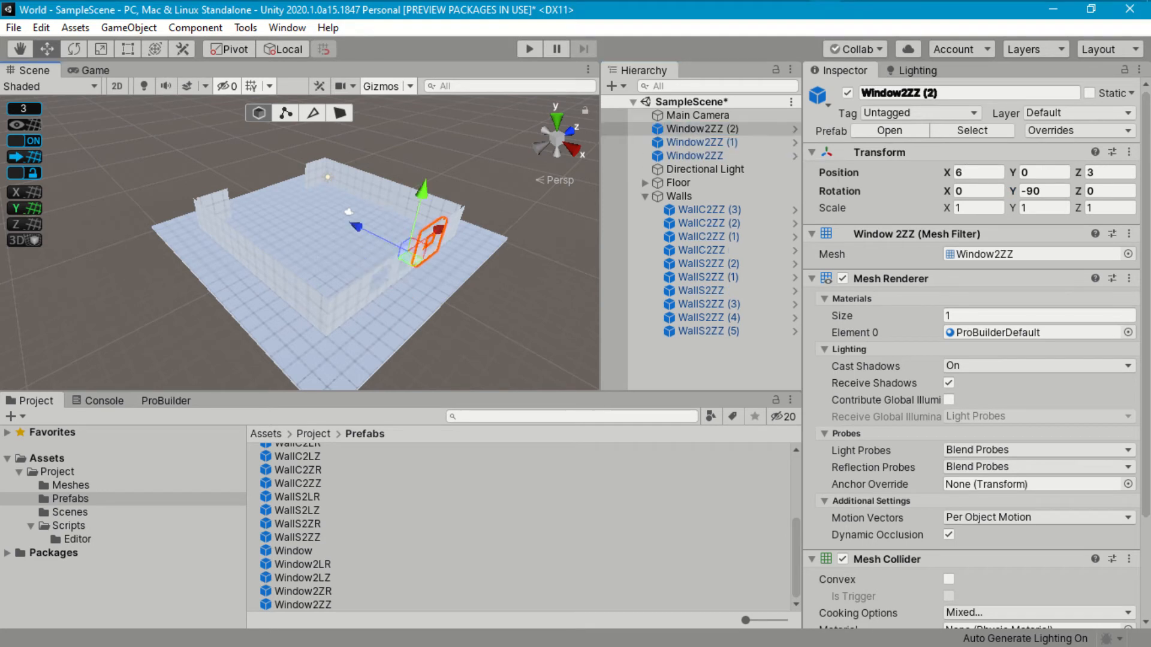
{"action": "left_click", "coordinate": [695, 156], "text": "shift"}
{"action": "left_click_drag", "start_coordinate": [695, 156], "coordinate": [679, 196]}
Place another Window2ZZ in the negative-X side with a Y rotation of 90, and duplicate it along that side.
{"action": "left_click_drag", "start_coordinate": [303, 605], "coordinate": [260, 214]}
{"action": "left_click", "coordinate": [1045, 191]}
{"action": "type", "text": "90"}
{"action": "left_click_drag", "start_coordinate": [257, 144], "coordinate": [257, 147]}
{"action": "left_click_drag", "start_coordinate": [307, 242], "coordinate": [309, 244]}
{"action": "left_click", "coordinate": [695, 128]}
{"action": "mouse_move", "coordinate": [203, 240]}
{"action": "left_mouse_down"}
{"action": "mouse_move", "coordinate": [192, 244]}
{"action": "mouse_move", "coordinate": [219, 234]}
{"action": "left_mouse_up"}
{"action": "key", "text": "ctrl+d"}
Open the Door2ZZ prefab for editing and set the ProGrids snap value to 0.2.
{"action": "scroll", "coordinate": [295, 518], "scroll_direction": "up", "scroll_amount": 5}
{"action": "left_click", "coordinate": [295, 518]}
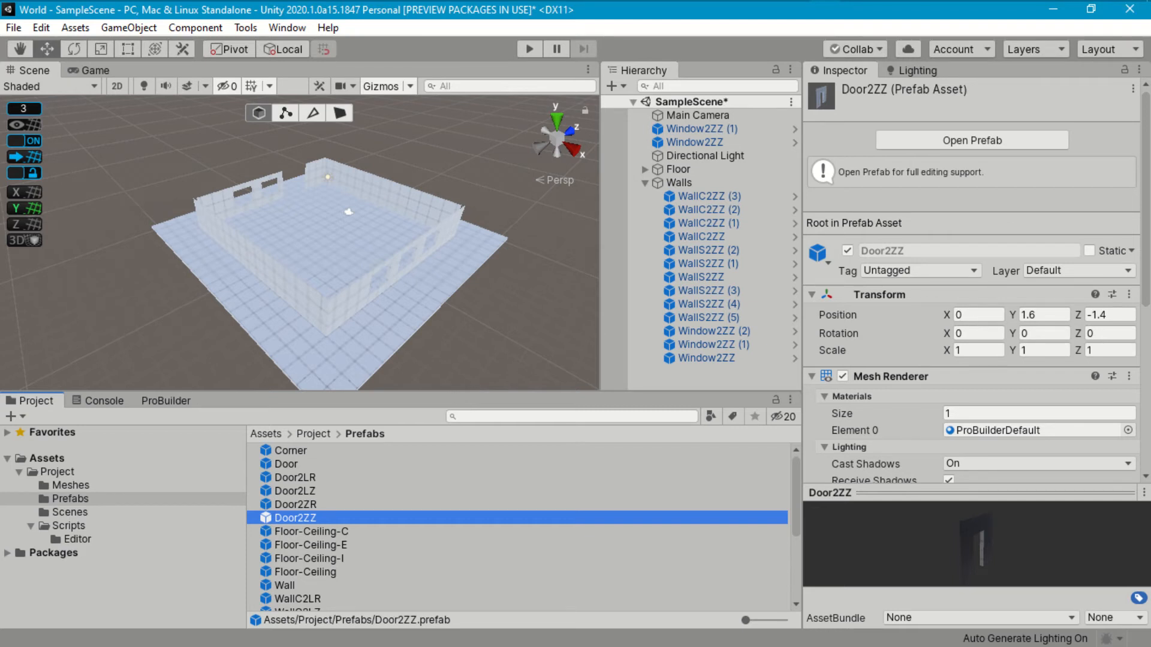
{"action": "double_click", "coordinate": [295, 518]}
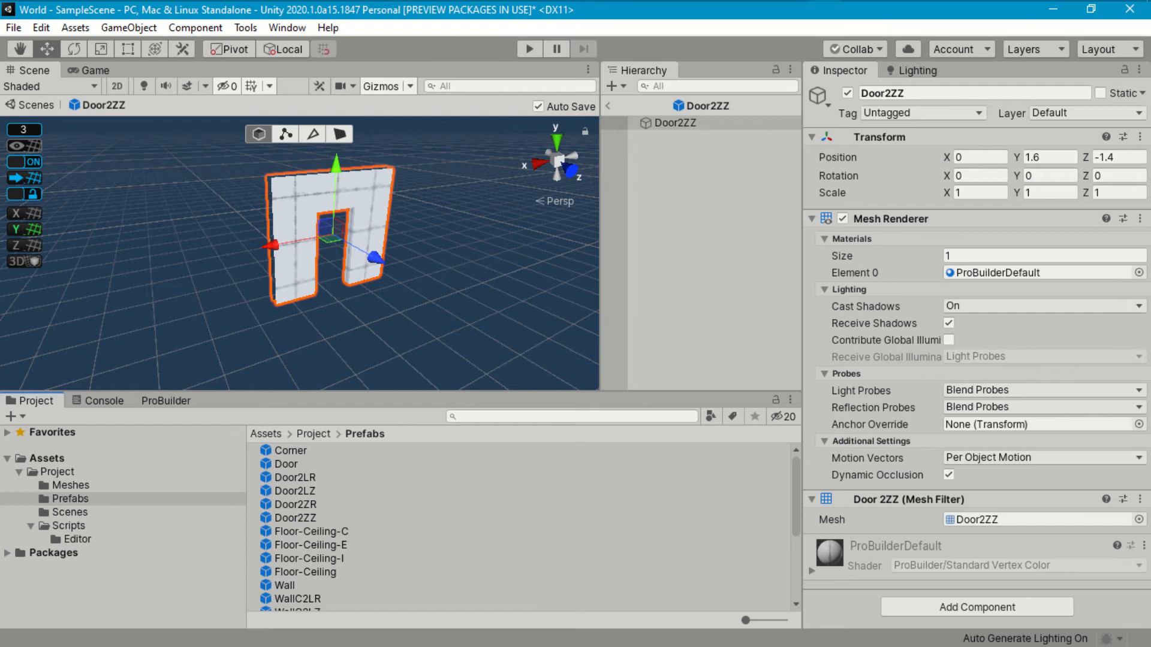
{"action": "left_click", "coordinate": [24, 130]}
{"action": "type", "text": ".2"}
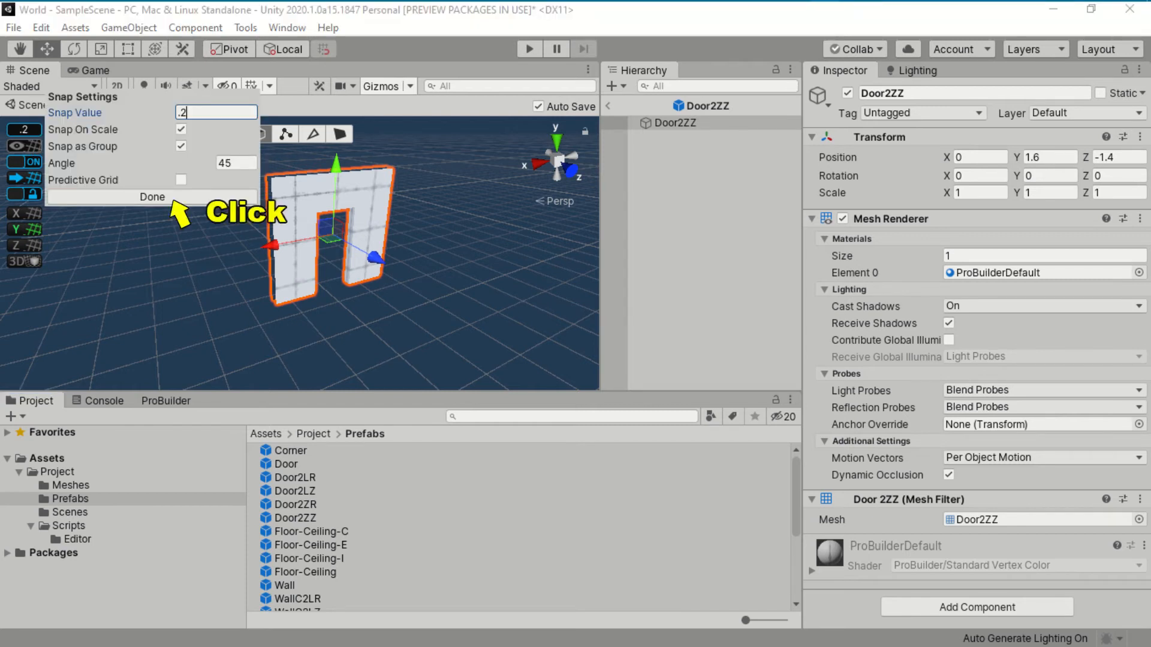
{"action": "left_click", "coordinate": [204, 197]}
ProBuilderize the Door2ZZ mesh and extrude the bottom front edge of one door leg 0.2 downward.
{"action": "left_click", "coordinate": [171, 401]}
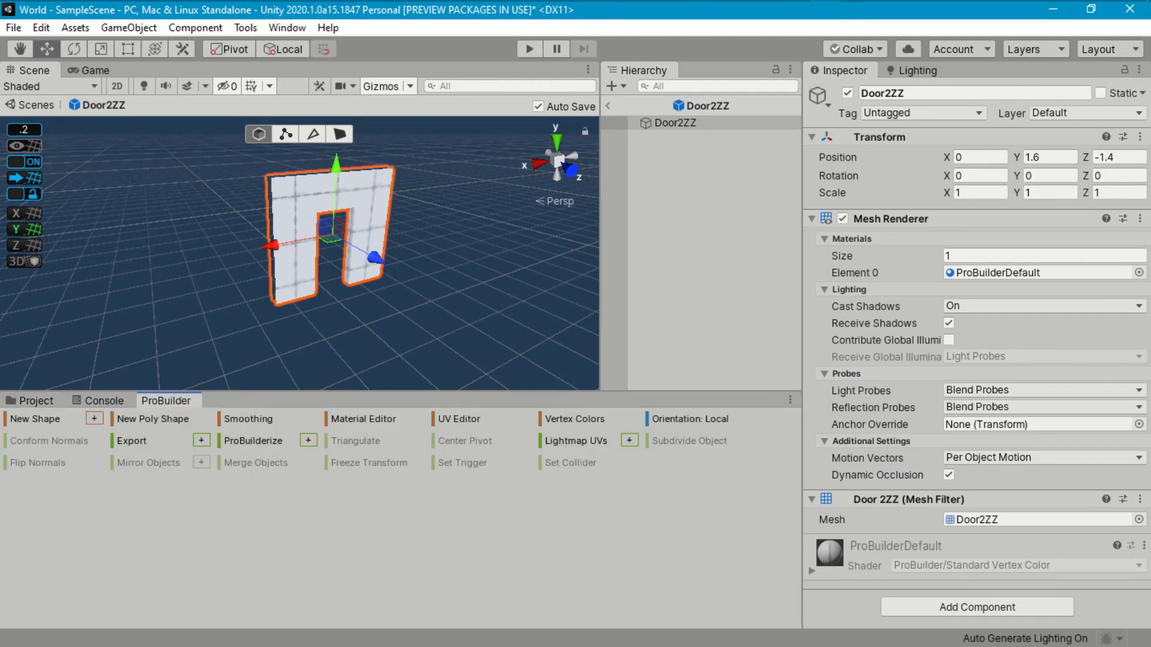
{"action": "left_click", "coordinate": [258, 441]}
{"action": "left_click", "coordinate": [312, 134]}
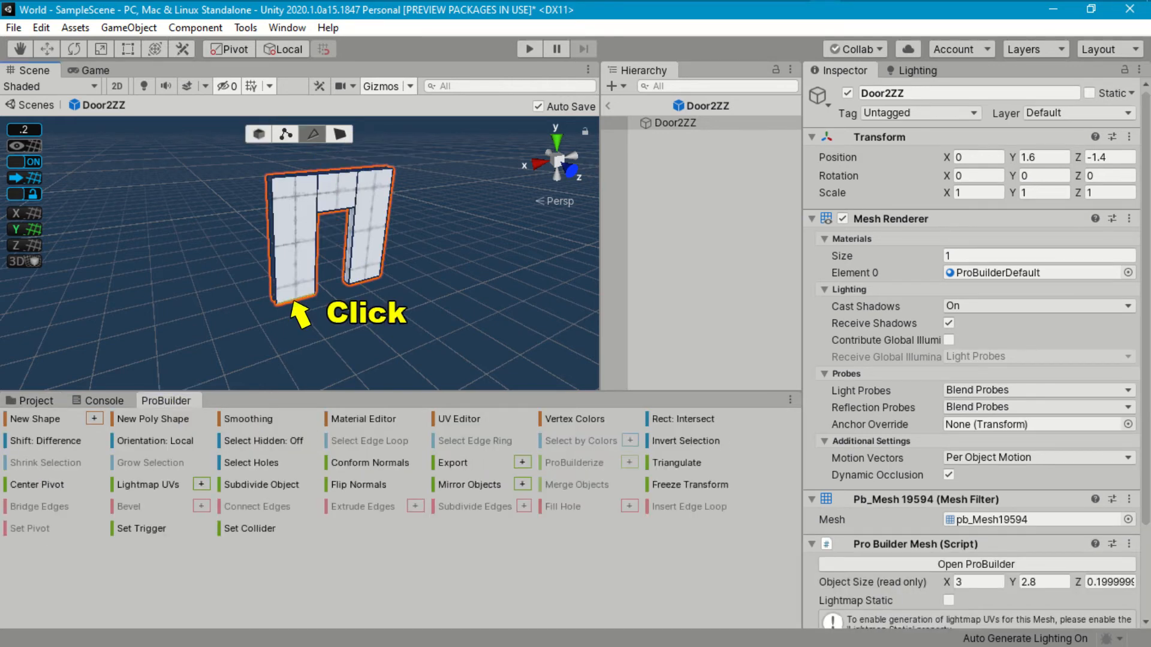
{"action": "left_click", "coordinate": [292, 299]}
{"action": "left_click_drag", "start_coordinate": [295, 237], "coordinate": [295, 245], "text": "shift"}
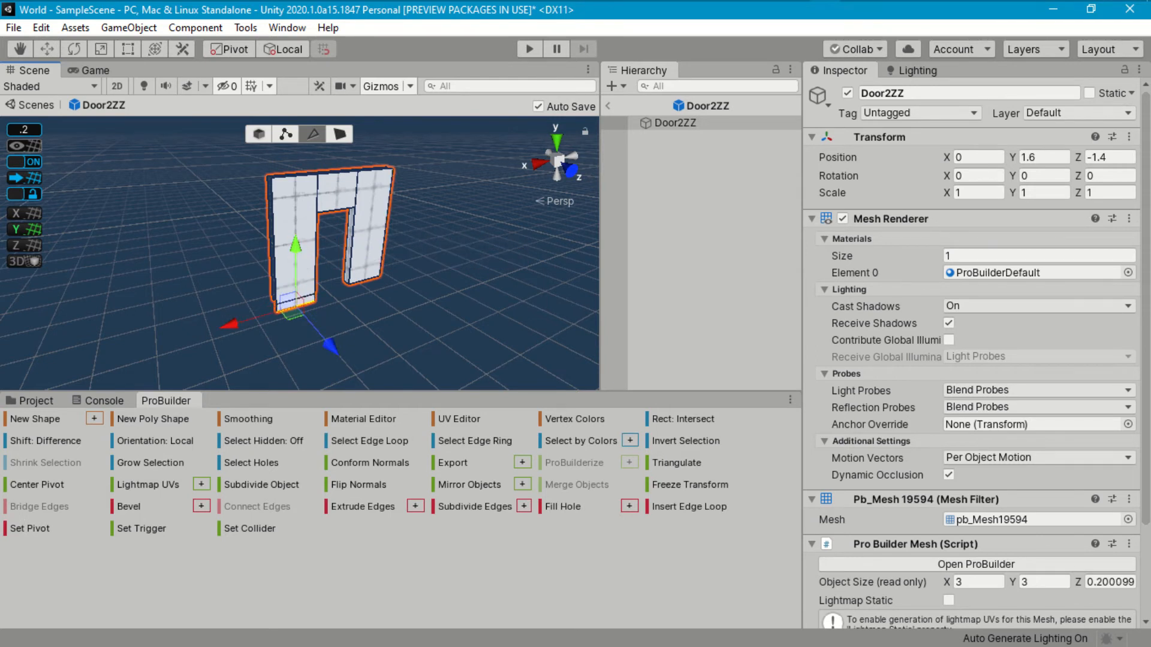
Set the snap value to 1.3 and move the extruded face's inner bottom vertex 1.3 outward along Z.
{"action": "left_click", "coordinate": [285, 134]}
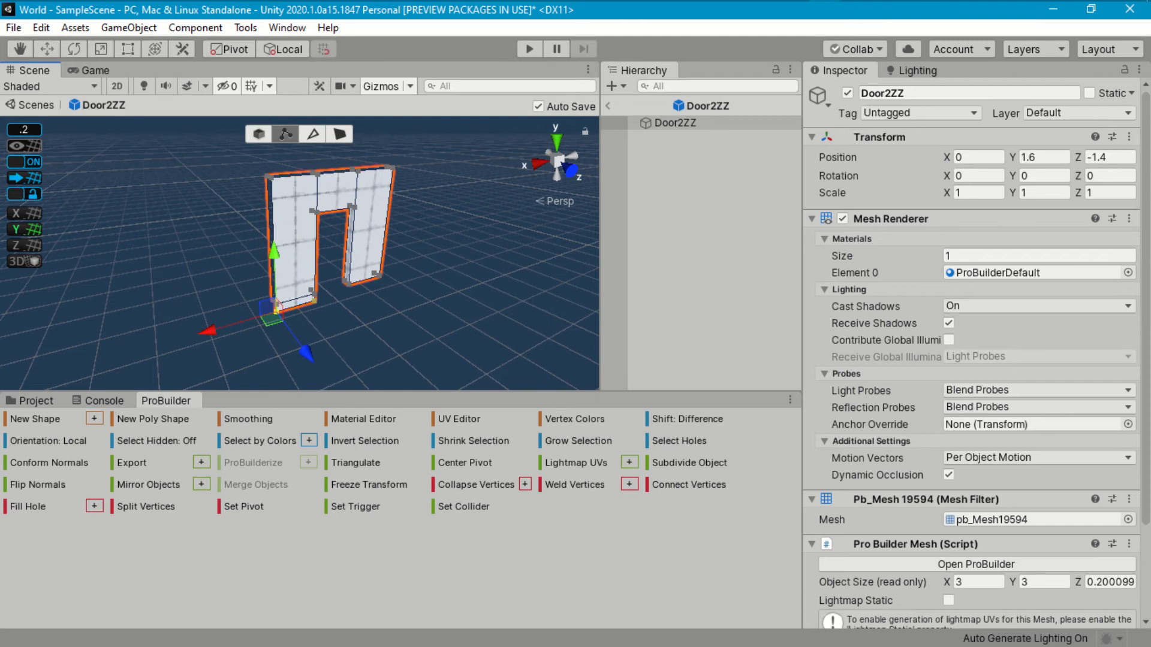
{"action": "left_click", "coordinate": [315, 302]}
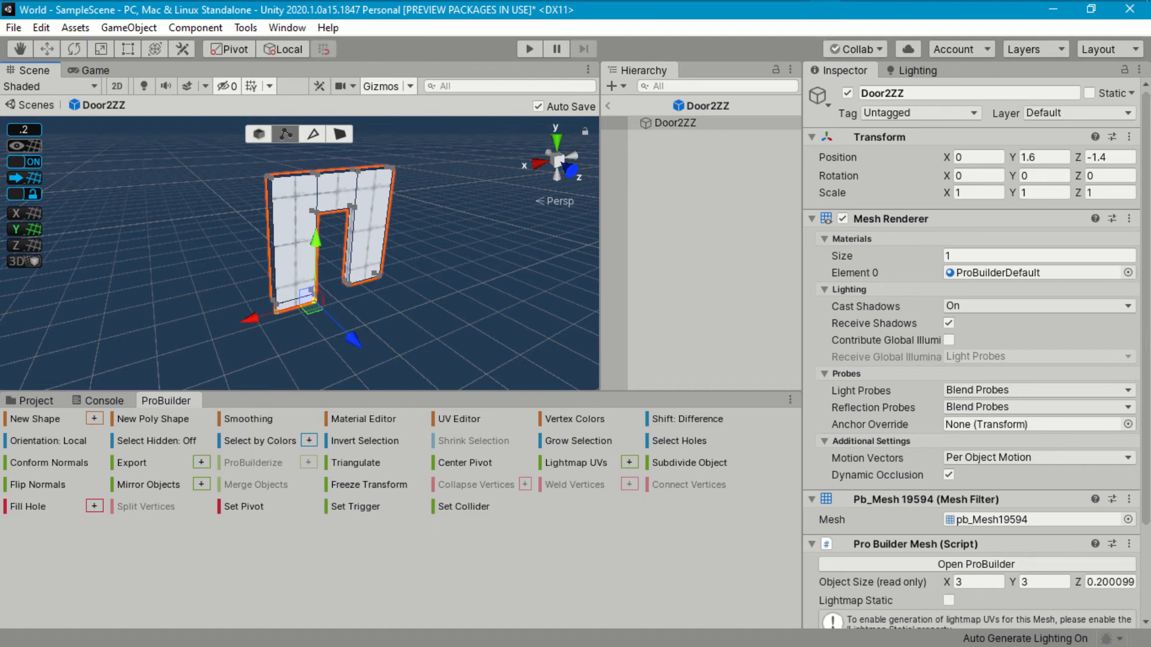
{"action": "left_click", "coordinate": [28, 130]}
{"action": "type", "text": "1.3"}
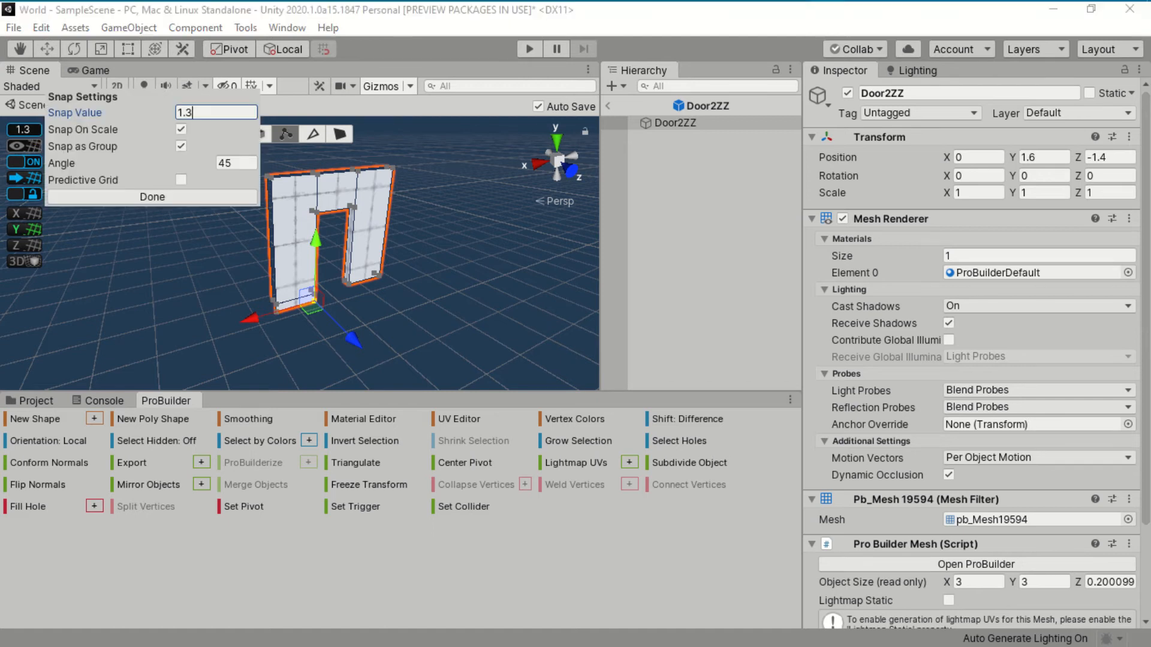
{"action": "left_click", "coordinate": [174, 197]}
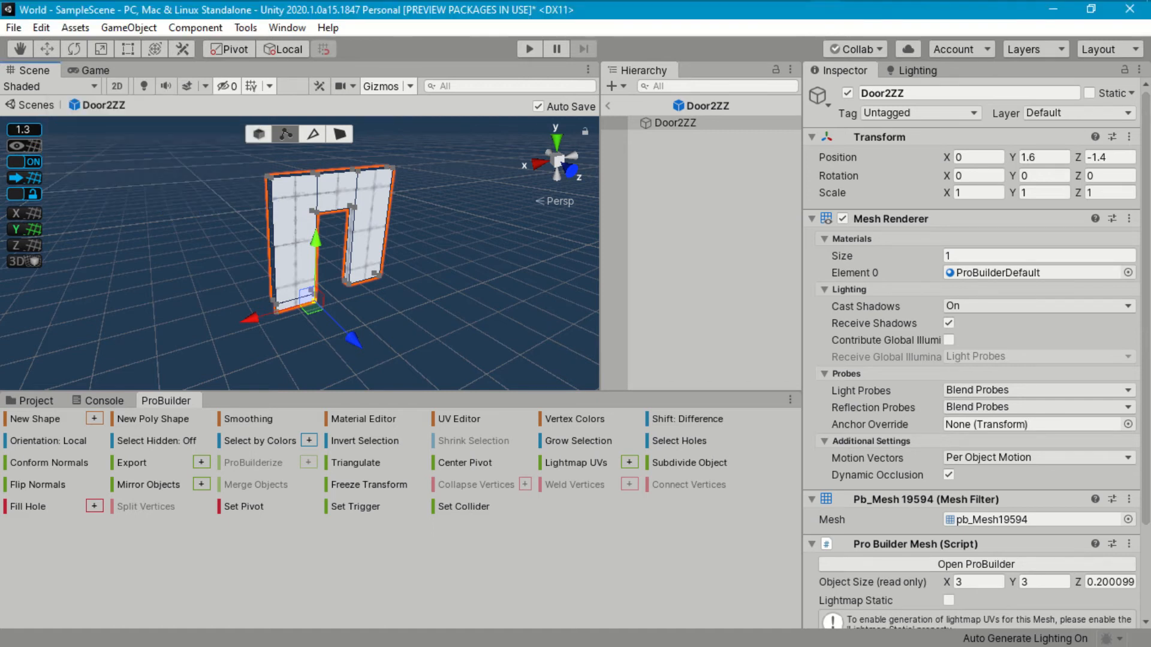
{"action": "left_click_drag", "start_coordinate": [354, 341], "coordinate": [389, 382]}
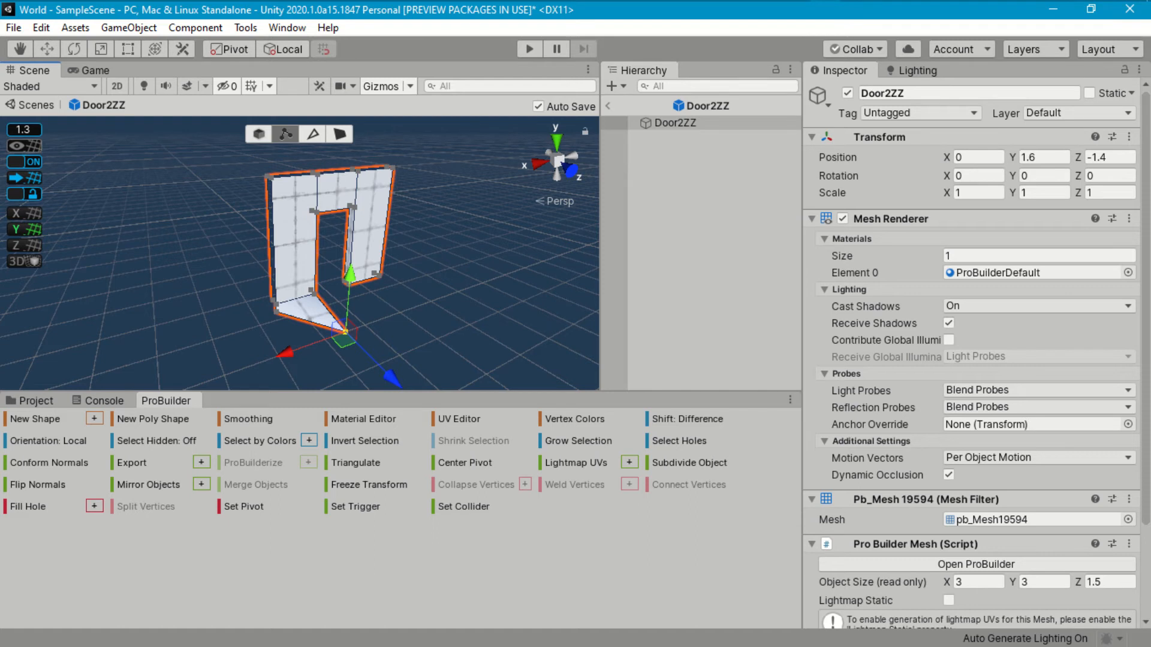
Set the snap value to 0.5, move the vertex 0.5 along X toward the doorway's centre, and set the pivot at it.
{"action": "left_click", "coordinate": [23, 129]}
{"action": "type", "text": ".5"}
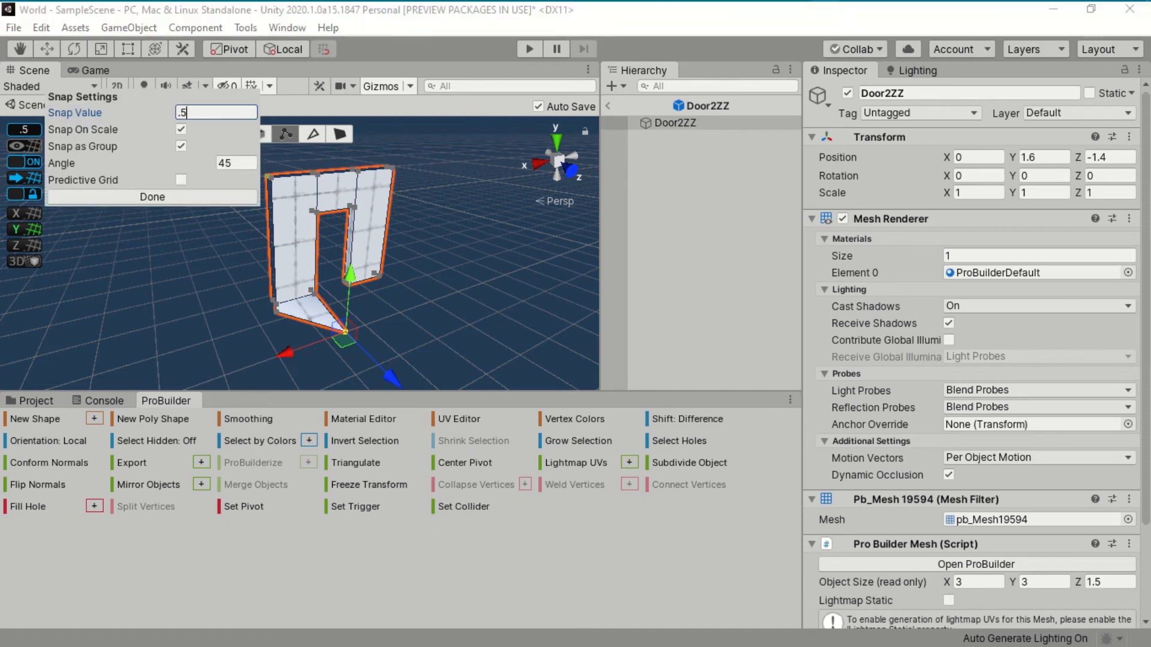
{"action": "left_click", "coordinate": [152, 197]}
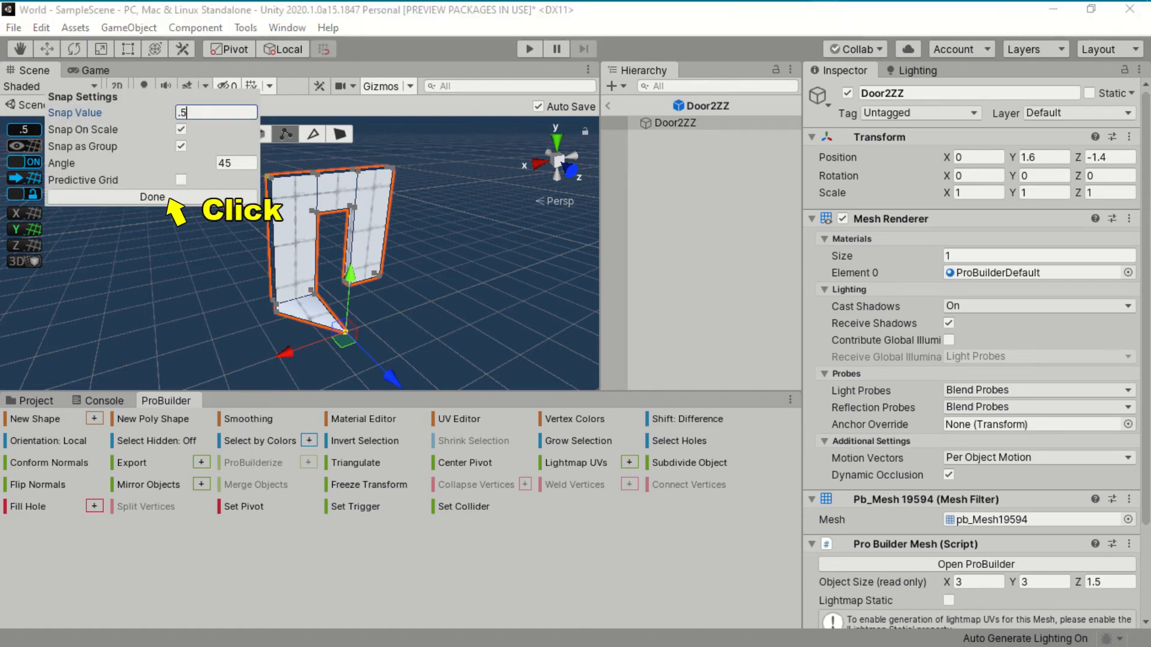
{"action": "left_click_drag", "start_coordinate": [284, 356], "coordinate": [309, 346]}
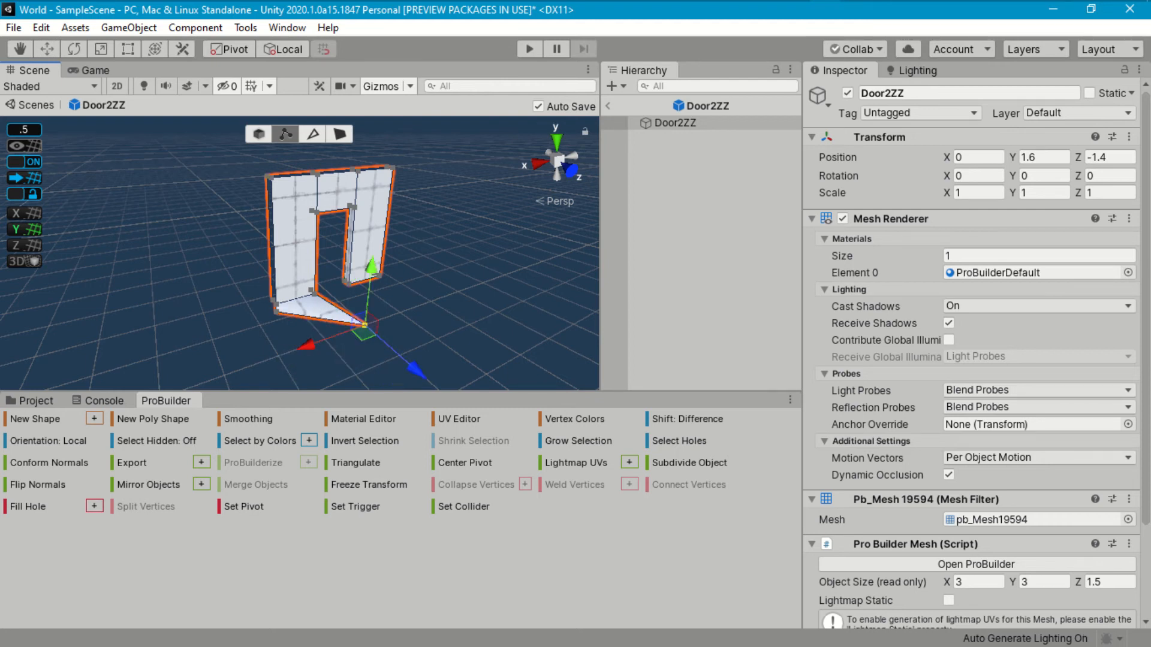
{"action": "left_click", "coordinate": [243, 506]}
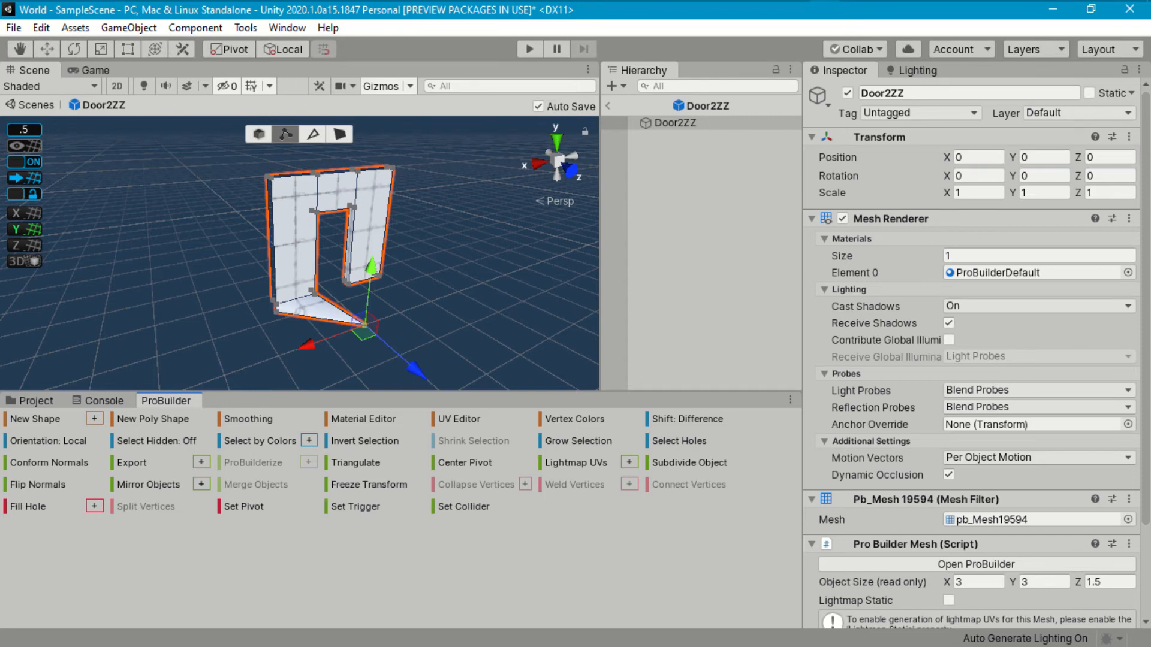
Delete the extruded helper face under the door leg and leave prefab editing.
{"action": "left_click", "coordinate": [339, 133]}
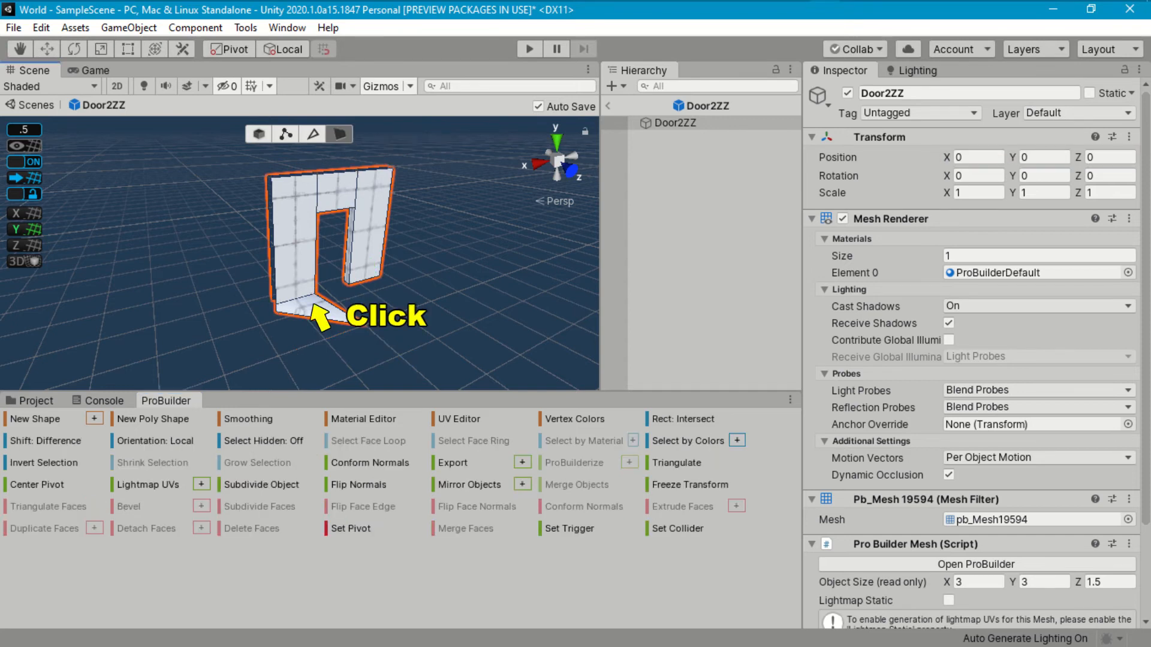
{"action": "left_click", "coordinate": [313, 307]}
{"action": "left_click", "coordinate": [251, 528]}
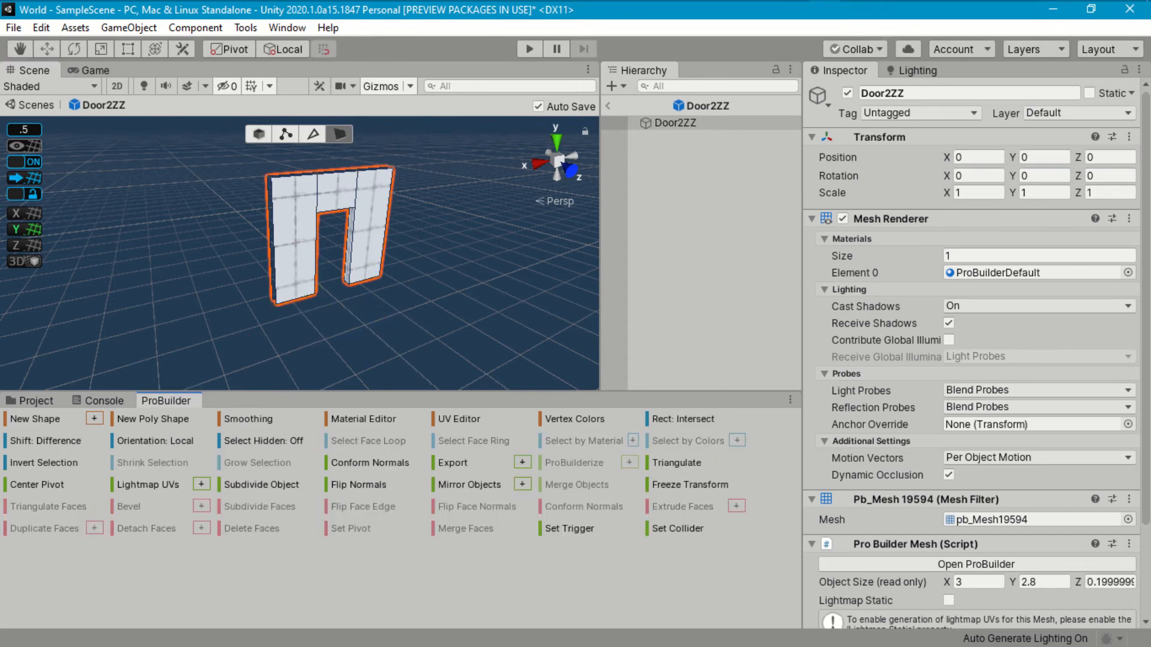
{"action": "left_click", "coordinate": [607, 106]}
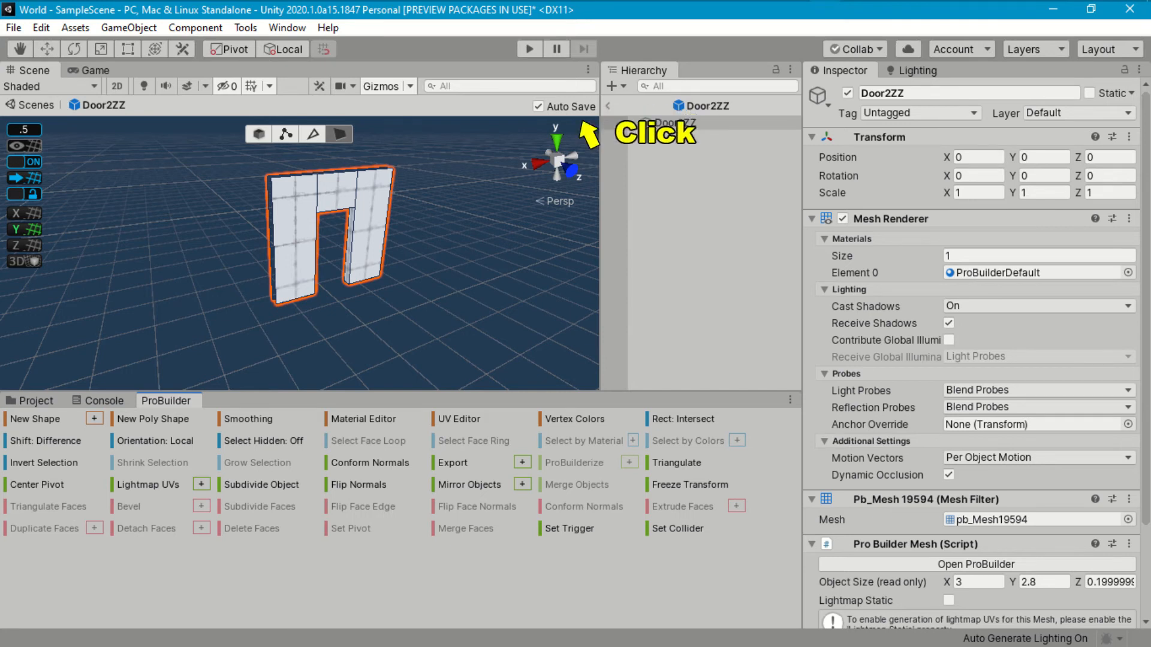
Add Door2ZZ to the scene and export it from ProBuilder to the Prefabs folder, replacing the existing Door2ZZ.prefab.
{"action": "left_click", "coordinate": [36, 401]}
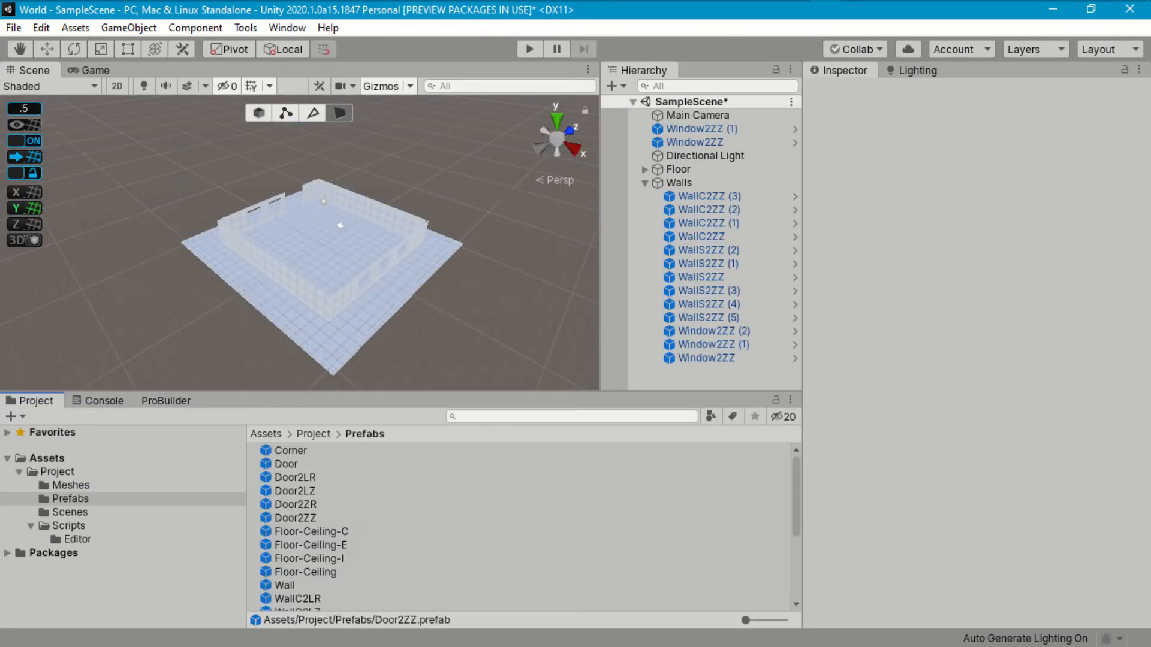
{"action": "left_click", "coordinate": [282, 519]}
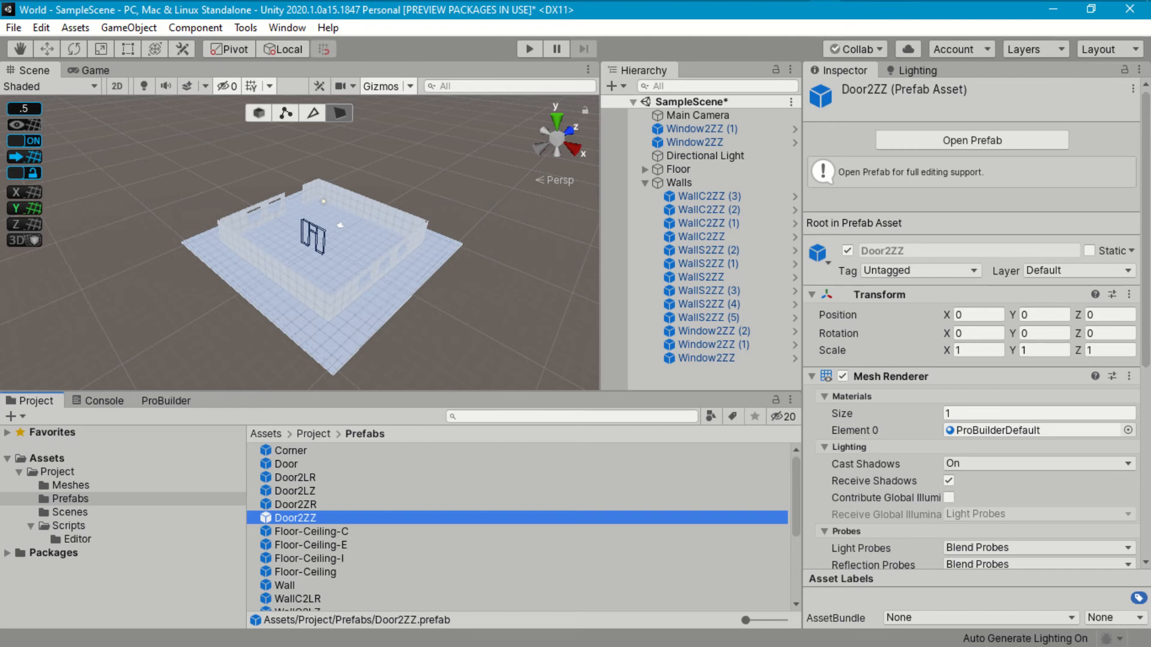
{"action": "left_click_drag", "start_coordinate": [295, 518], "coordinate": [695, 384]}
{"action": "left_click", "coordinate": [166, 400]}
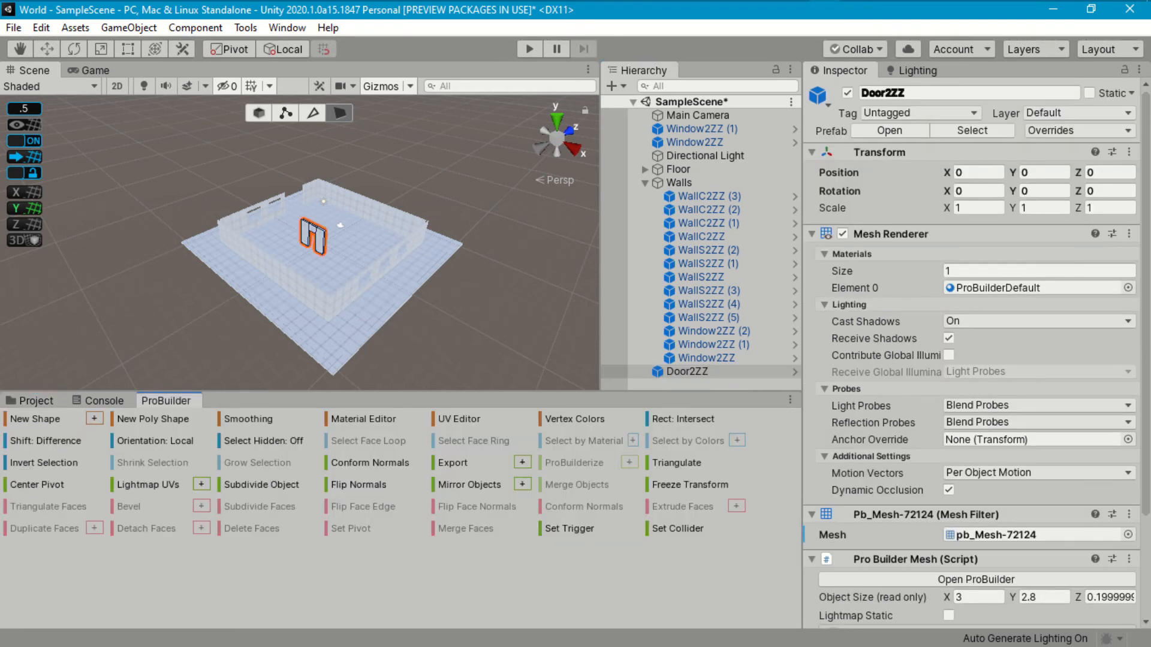
{"action": "left_click", "coordinate": [457, 464]}
{"action": "double_click", "coordinate": [561, 144]}
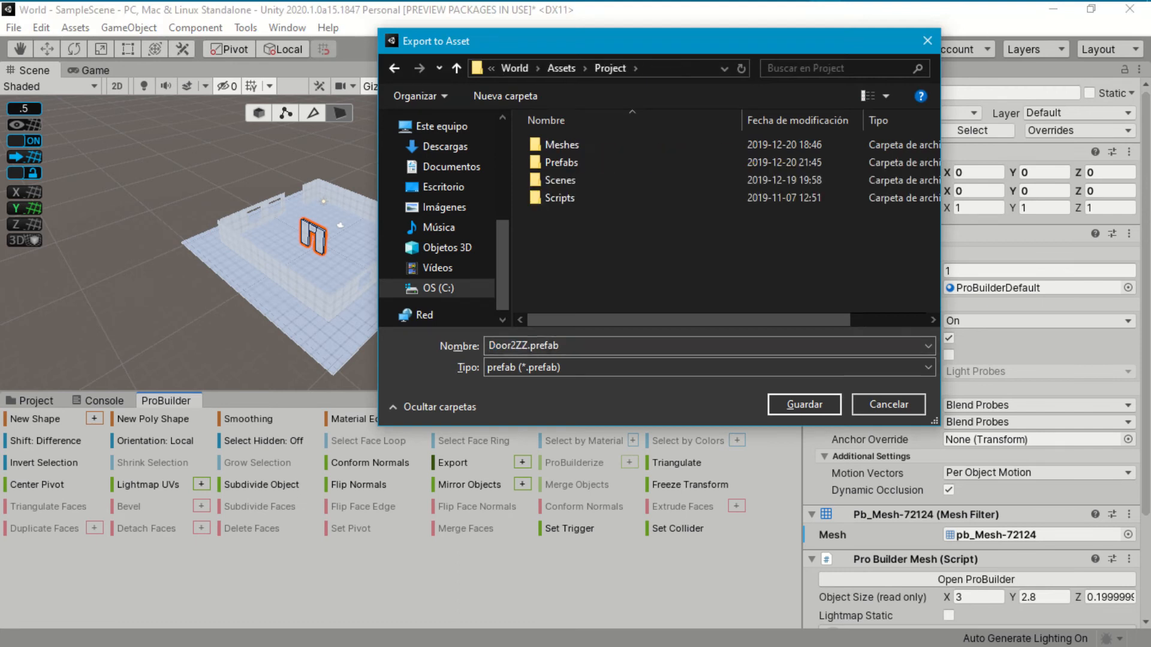
{"action": "double_click", "coordinate": [560, 163]}
{"action": "left_click", "coordinate": [804, 405]}
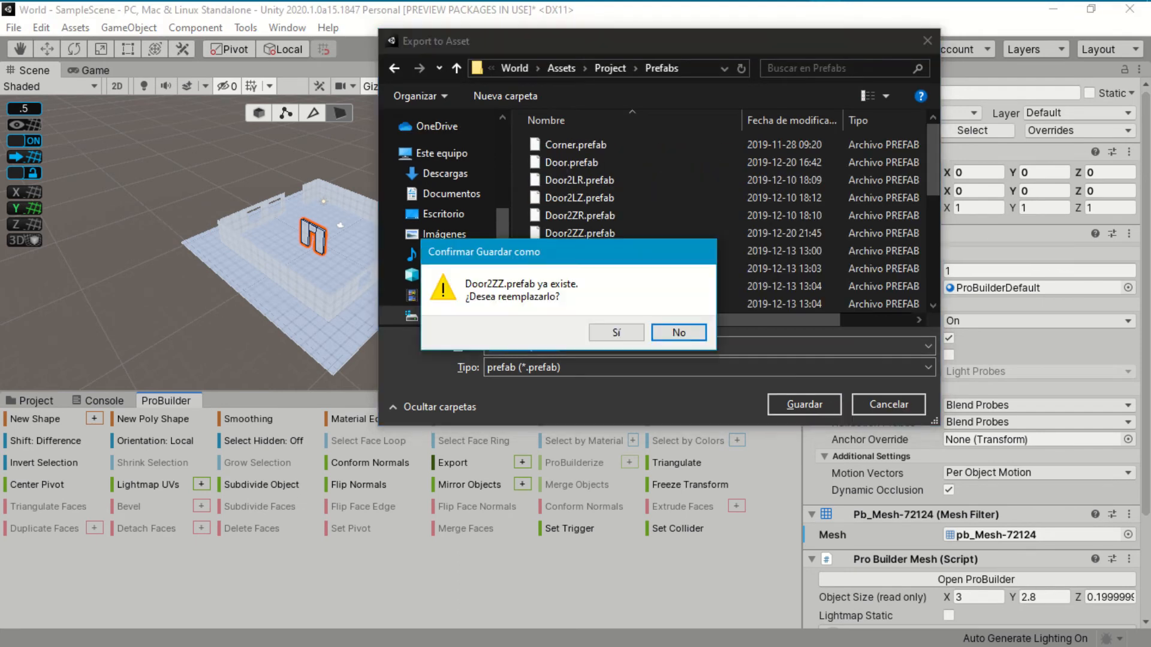
{"action": "left_click", "coordinate": [593, 331]}
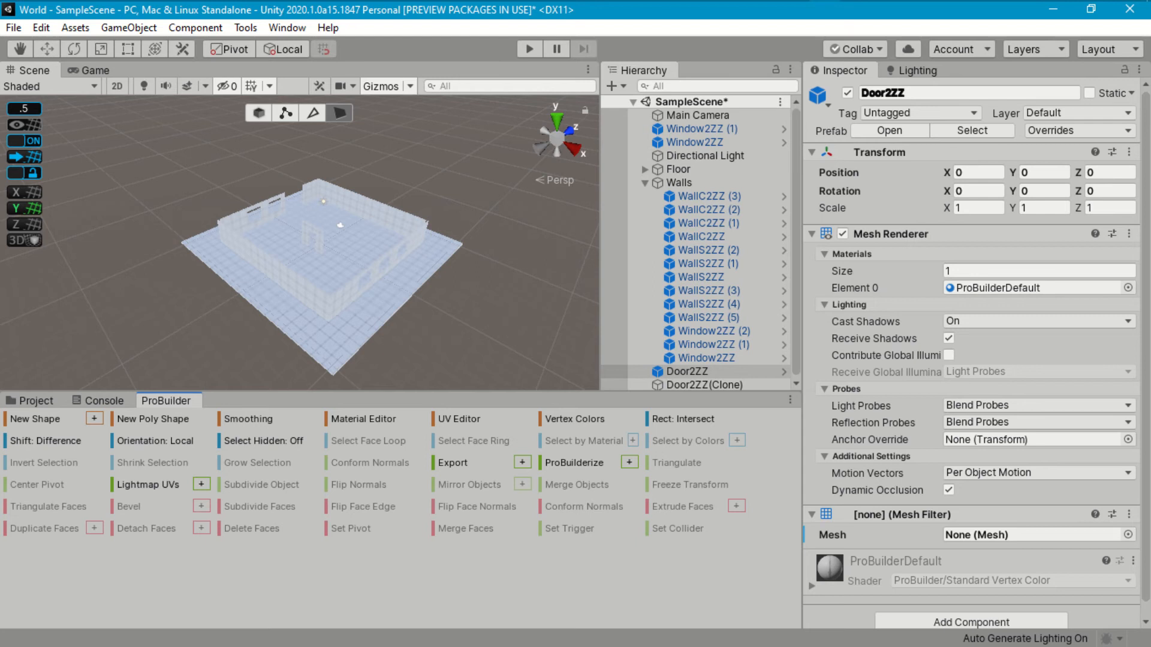
Delete Door2ZZ and Door2ZZ(Clone) from the scene, and open the Meshes folder in the project assets.
{"action": "left_click", "coordinate": [705, 385], "text": "shift"}
{"action": "key", "text": "Delete"}
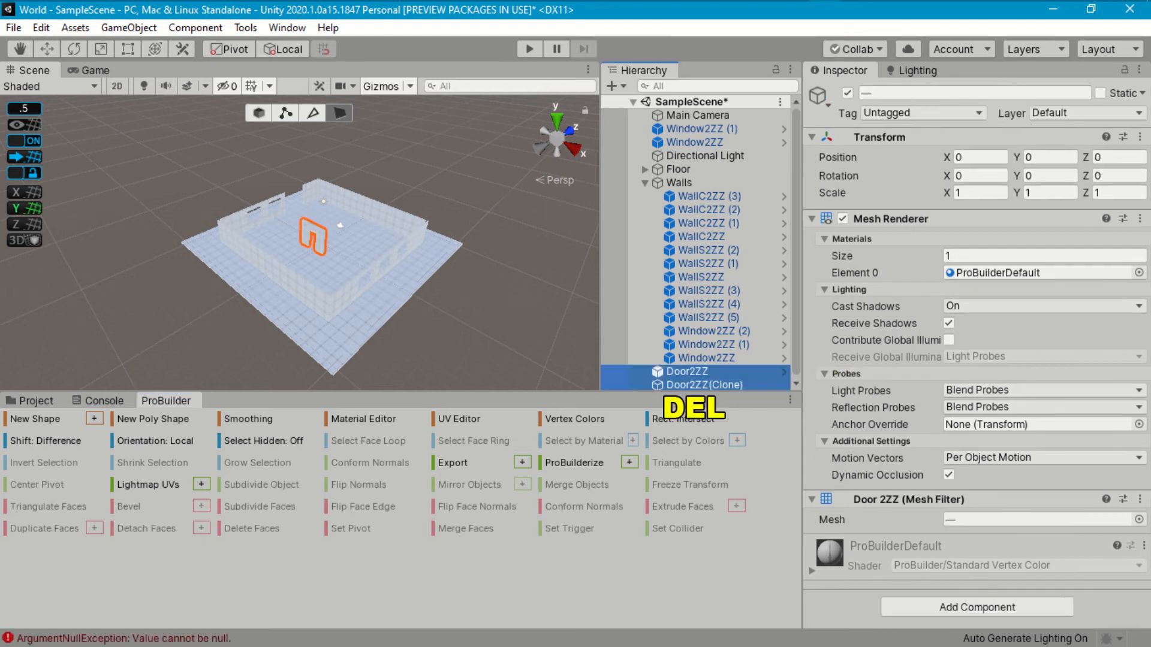
{"action": "left_click", "coordinate": [33, 400]}
{"action": "left_click", "coordinate": [68, 485]}
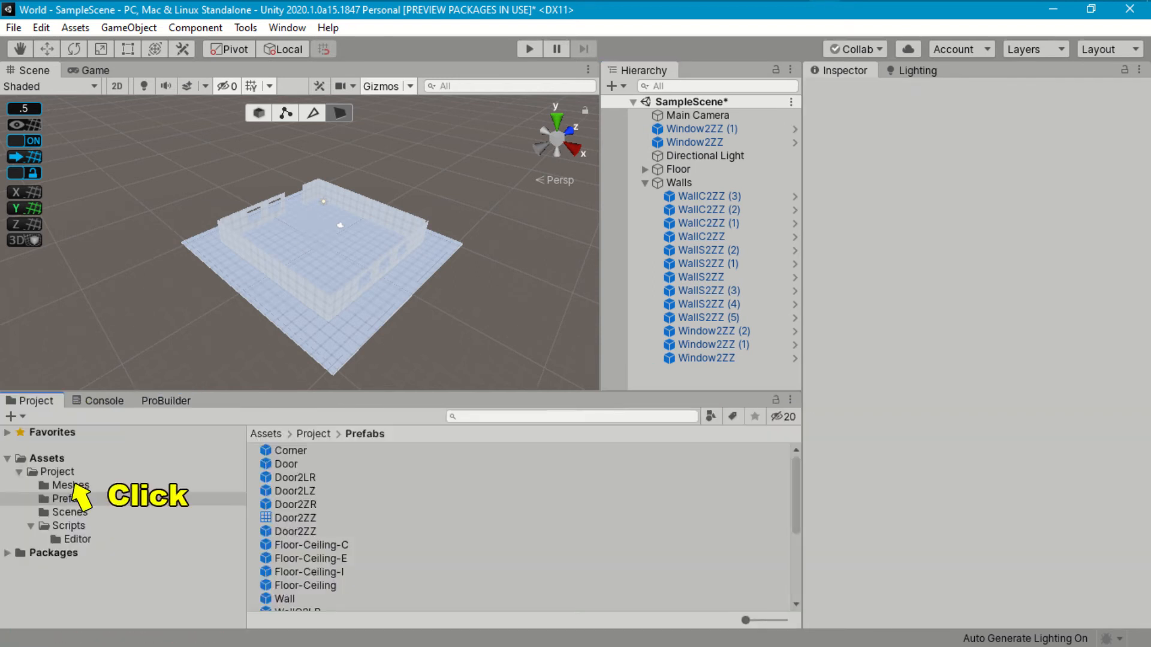
Delete the old Door2ZZ mesh from the Meshes folder and move the newly exported Door2ZZ mesh there from Prefabs.
{"action": "left_click", "coordinate": [314, 519]}
{"action": "key", "text": "Delete"}
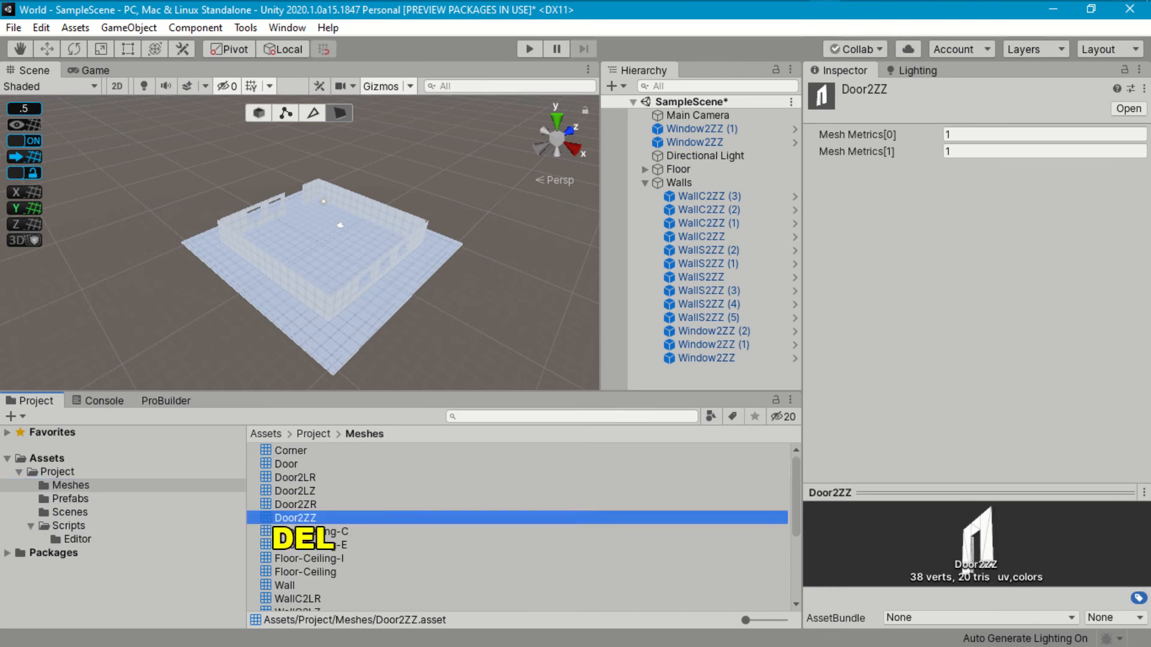
{"action": "left_click", "coordinate": [623, 366]}
{"action": "left_click", "coordinate": [69, 499]}
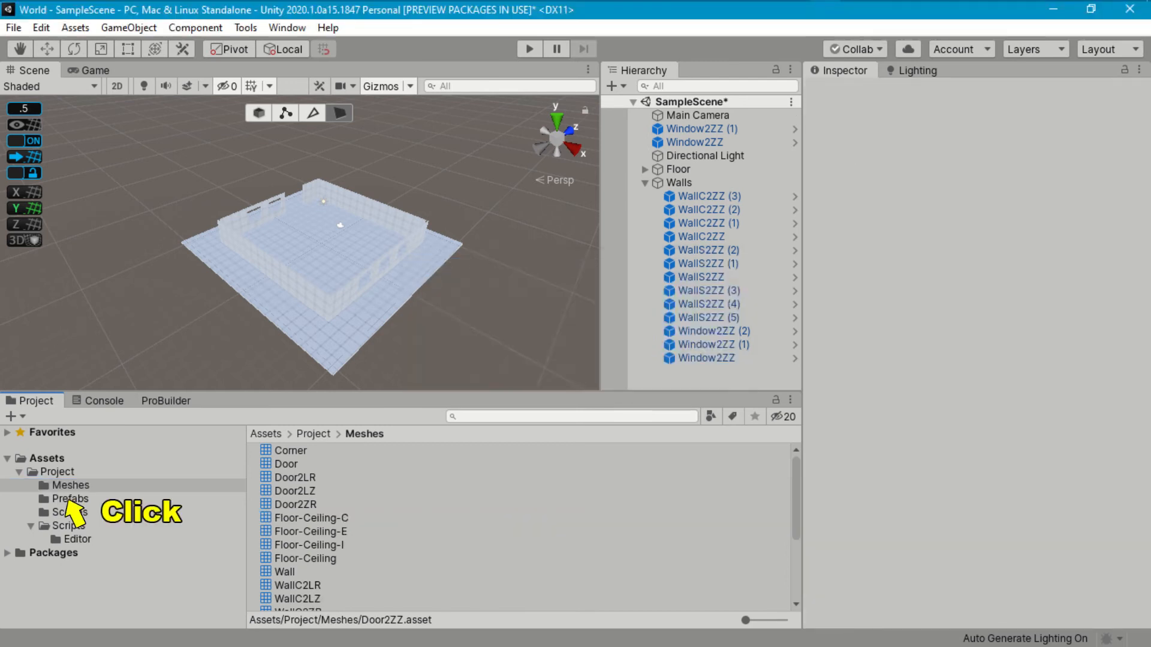
{"action": "left_click_drag", "start_coordinate": [316, 517], "coordinate": [90, 487]}
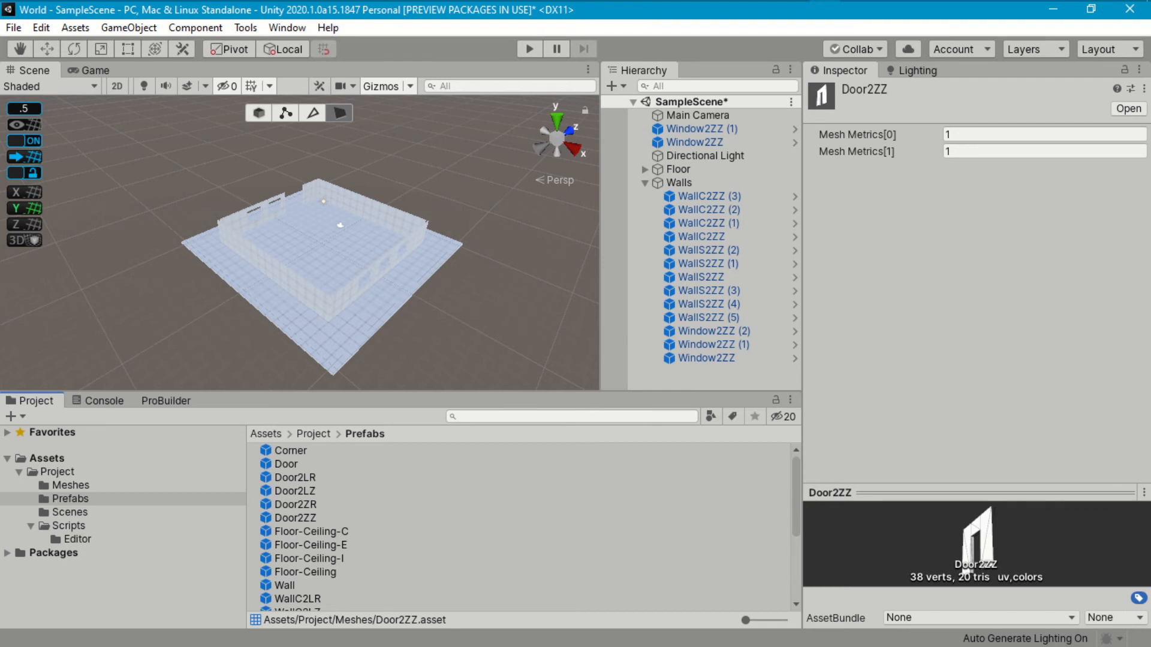
Add the Door2ZZ prefab to the scene, set the snap value to 3 and the door's Y position to 0.
{"action": "left_click_drag", "start_coordinate": [294, 518], "coordinate": [331, 216]}
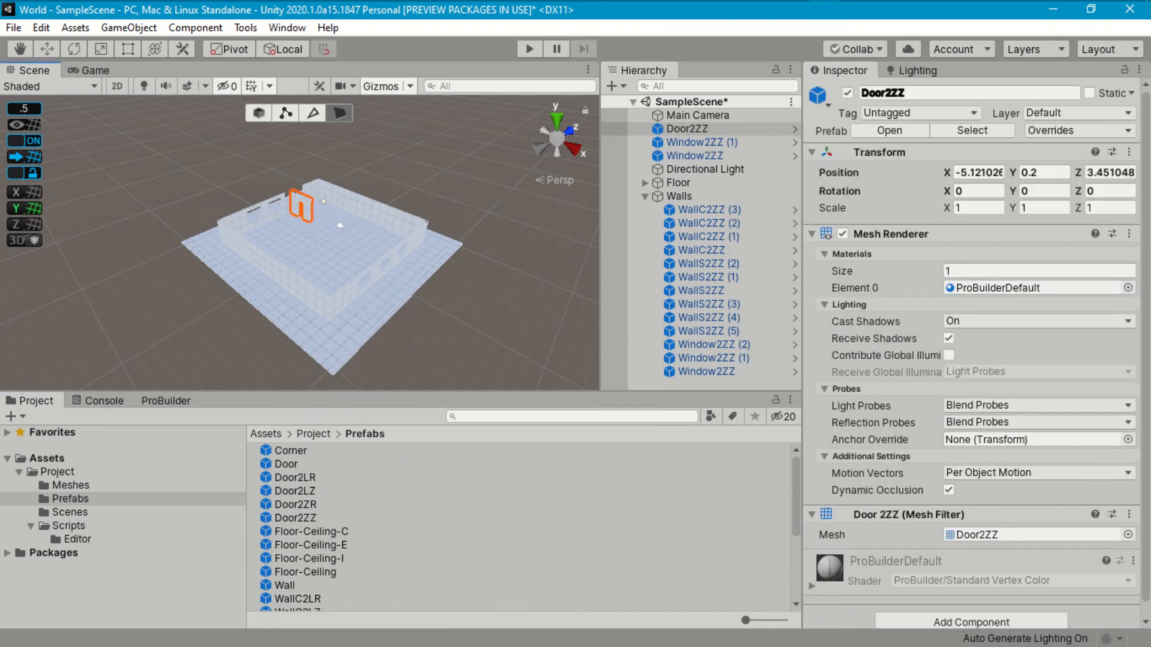
{"action": "left_click", "coordinate": [259, 113]}
{"action": "left_click", "coordinate": [24, 108]}
{"action": "type", "text": "3"}
{"action": "left_click", "coordinate": [1044, 173]}
{"action": "type", "text": "0"}
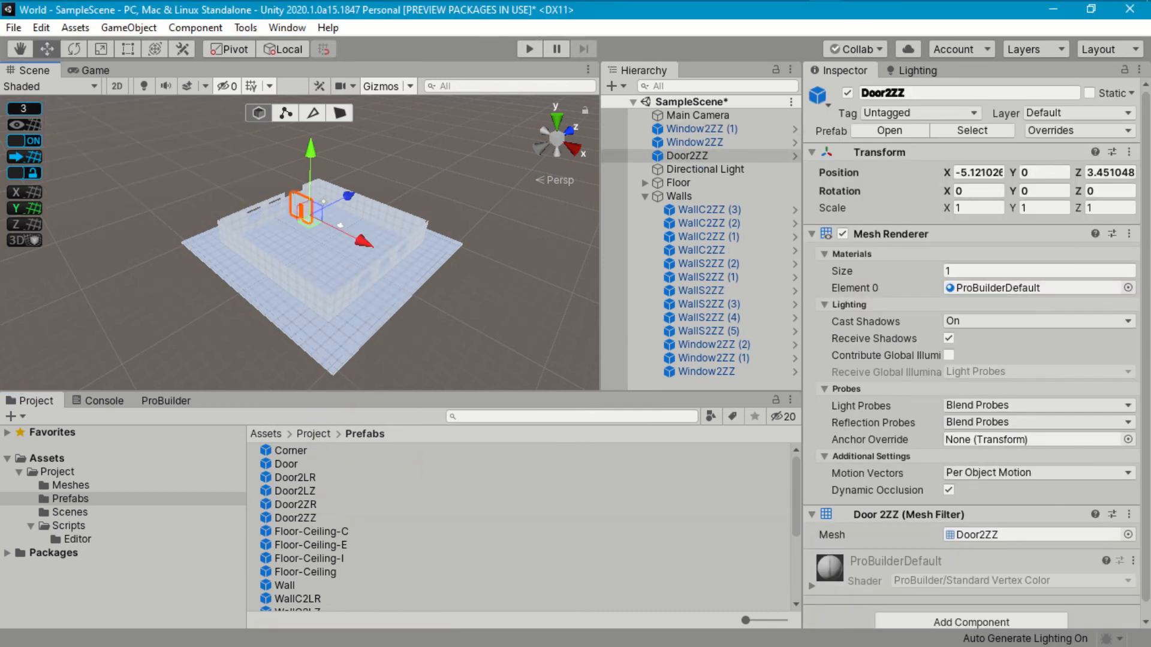
Set Door2ZZ's Y rotation to 90 and snap it into the wall gap beside the windows at X -6.
{"action": "left_click", "coordinate": [1044, 191]}
{"action": "type", "text": "90"}
{"action": "left_click_drag", "start_coordinate": [309, 222], "coordinate": [301, 221]}
Move Door2ZZ and the two ungrouped Window2ZZ objects into the Walls group and collapse the group.
{"action": "left_click", "coordinate": [701, 129], "text": "shift"}
{"action": "left_click_drag", "start_coordinate": [702, 129], "coordinate": [679, 196]}
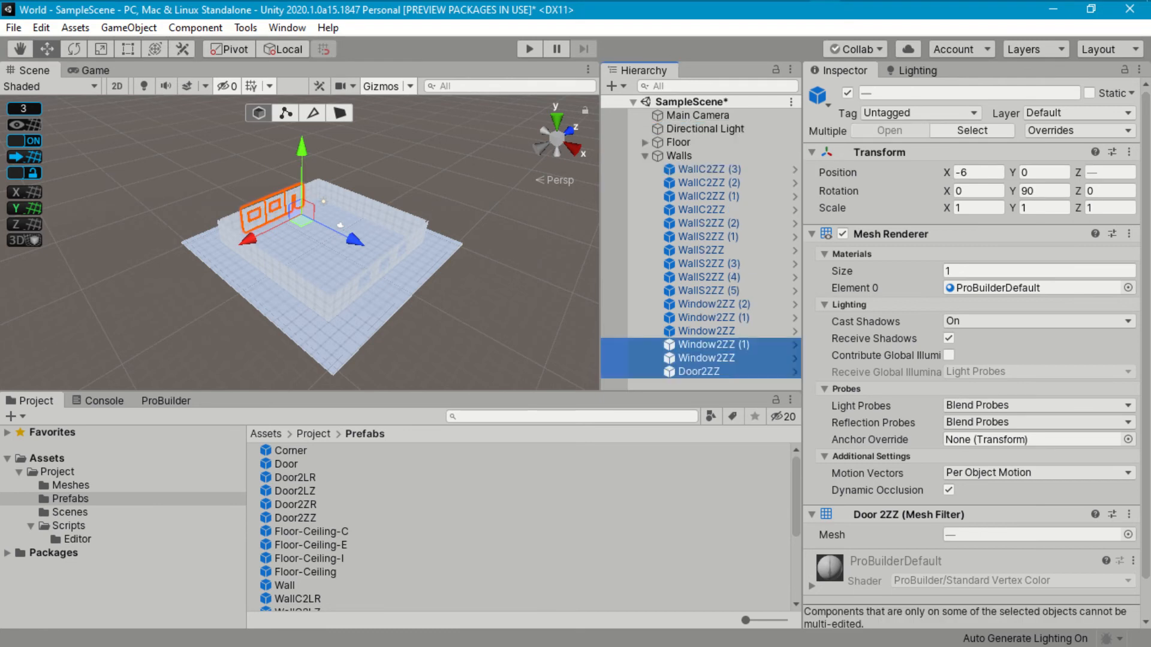
{"action": "left_click", "coordinate": [645, 156]}
Build a ProBuilder Stair shape inside the room with 17 steps, width 3, height 3 and depth 4.8.
{"action": "left_click", "coordinate": [556, 138]}
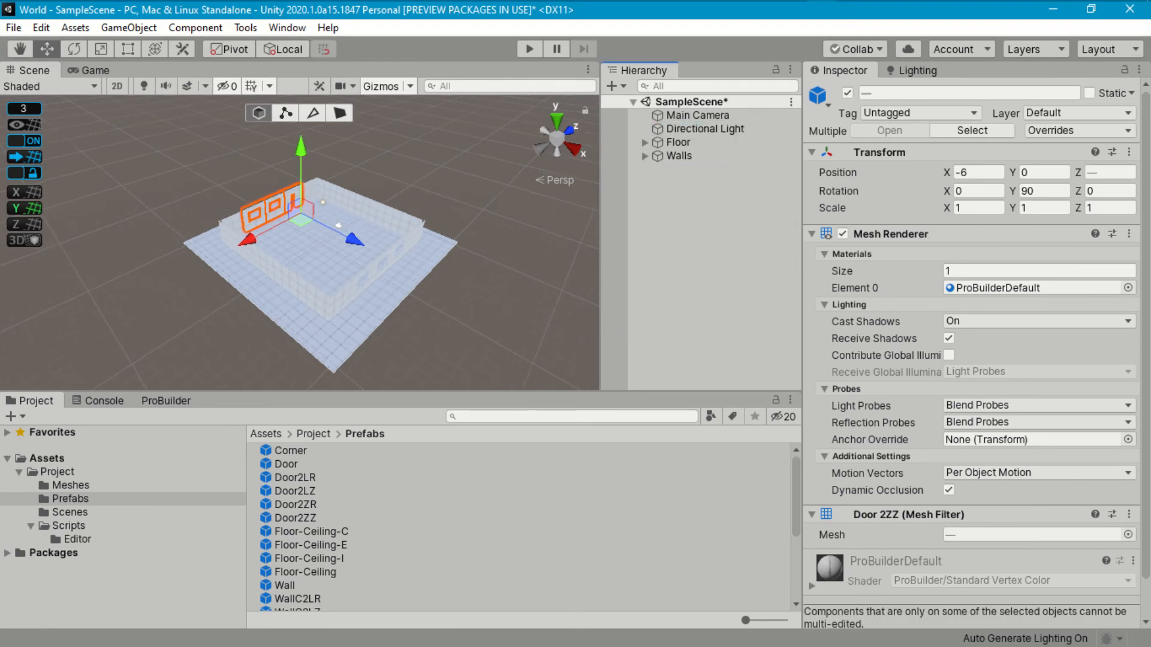
{"action": "left_click_drag", "start_coordinate": [414, 348], "coordinate": [908, 408], "text": "alt"}
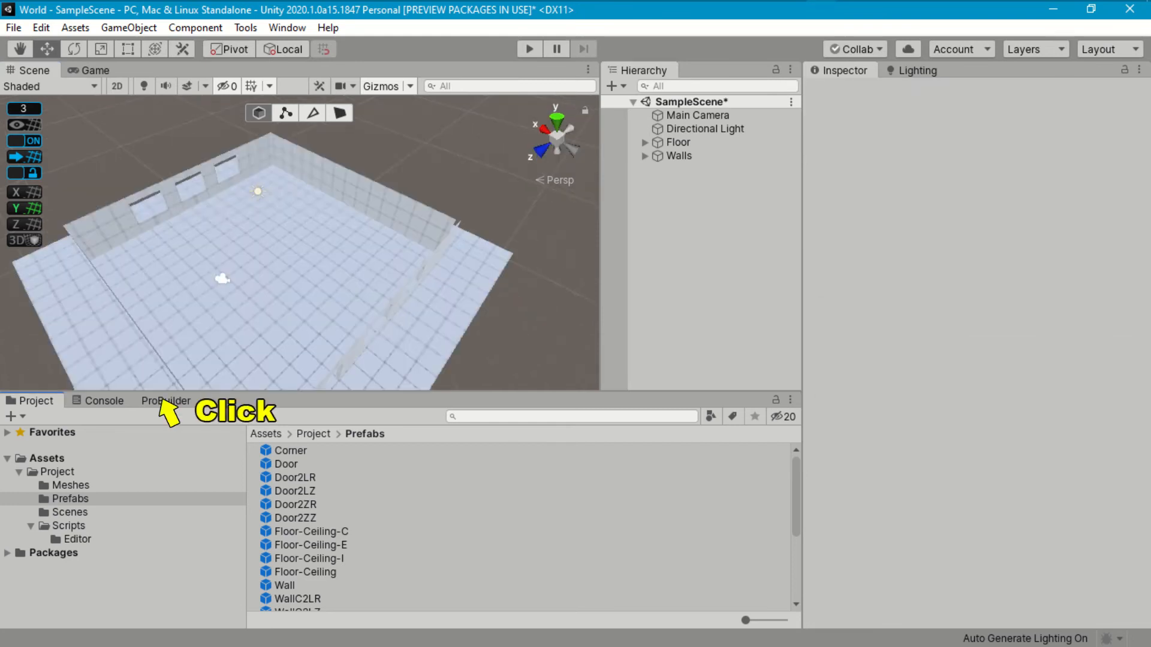
{"action": "left_click", "coordinate": [165, 401]}
{"action": "left_click", "coordinate": [34, 418]}
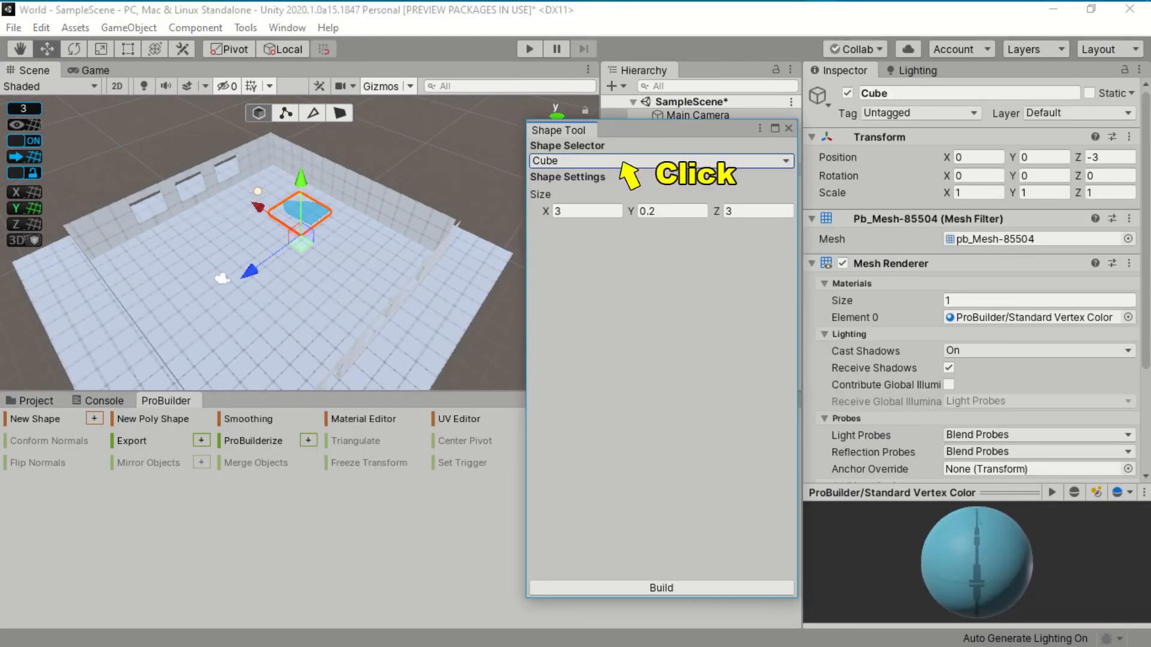
{"action": "left_click", "coordinate": [659, 161]}
{"action": "left_click", "coordinate": [572, 236]}
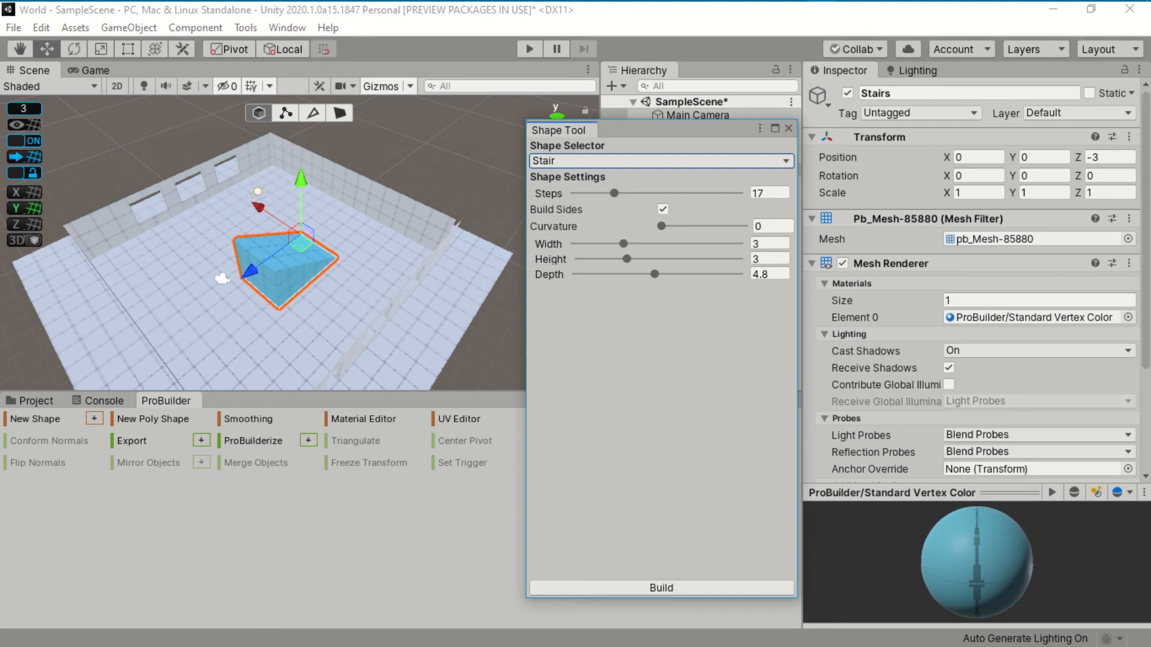
{"action": "left_click", "coordinate": [692, 586]}
{"action": "left_click", "coordinate": [789, 129]}
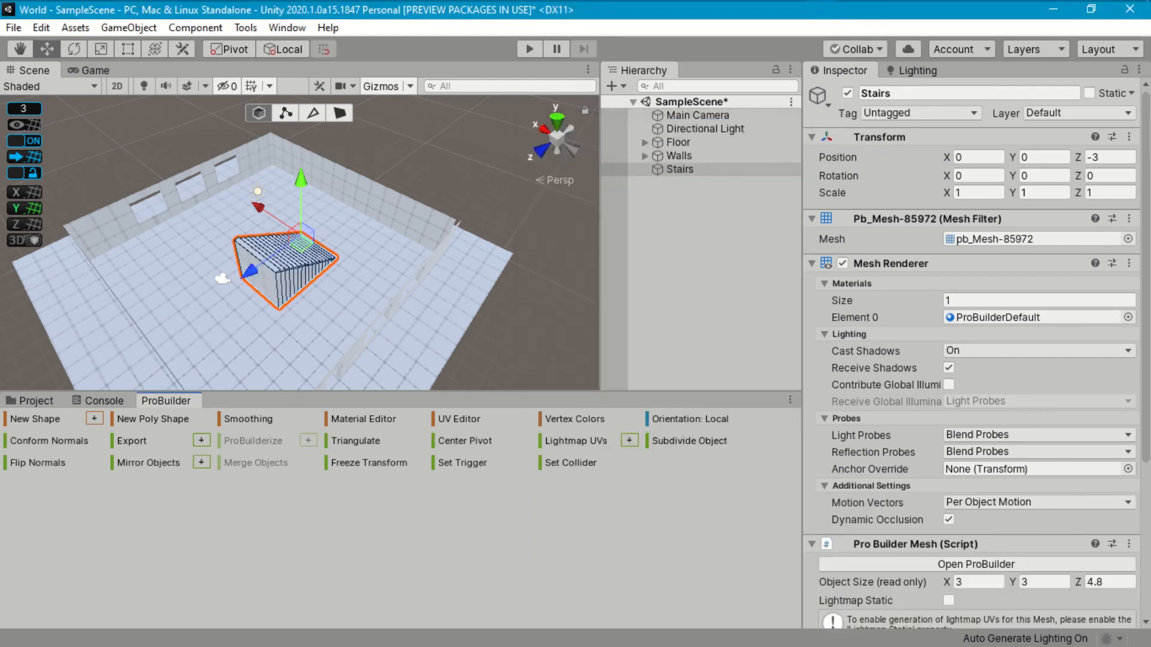
Extend the stairs' tall end face along Z to an overall depth of 6, and raise the stairs to Y 6.
{"action": "left_click", "coordinate": [340, 112]}
{"action": "left_click", "coordinate": [256, 267]}
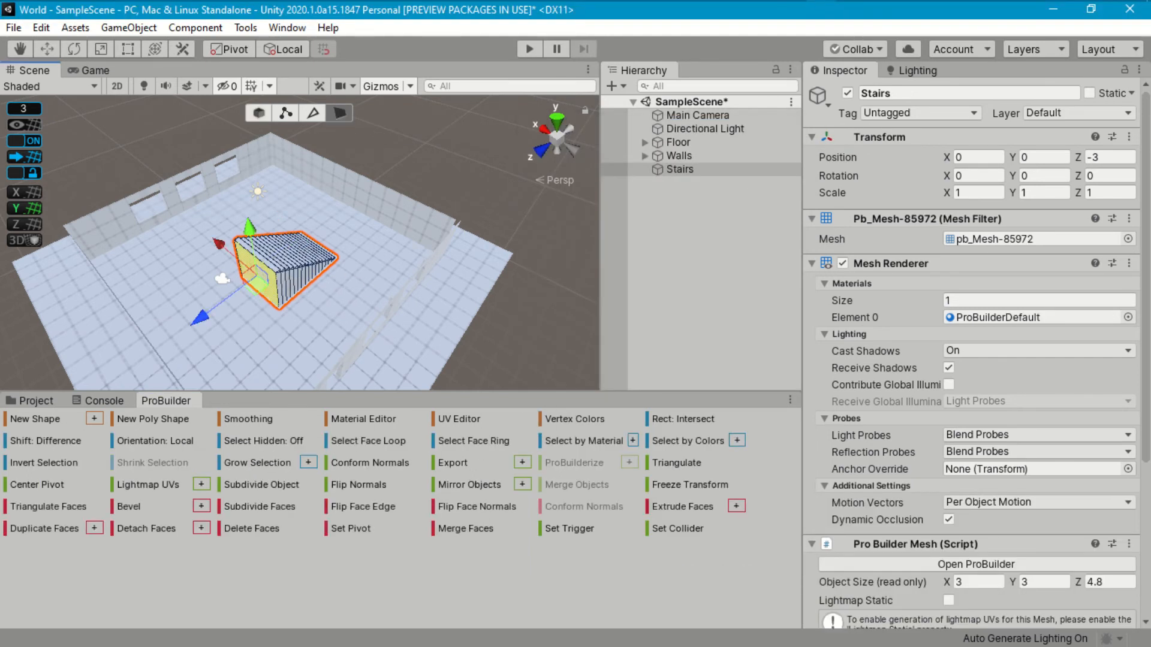
{"action": "left_click_drag", "start_coordinate": [199, 317], "coordinate": [178, 333]}
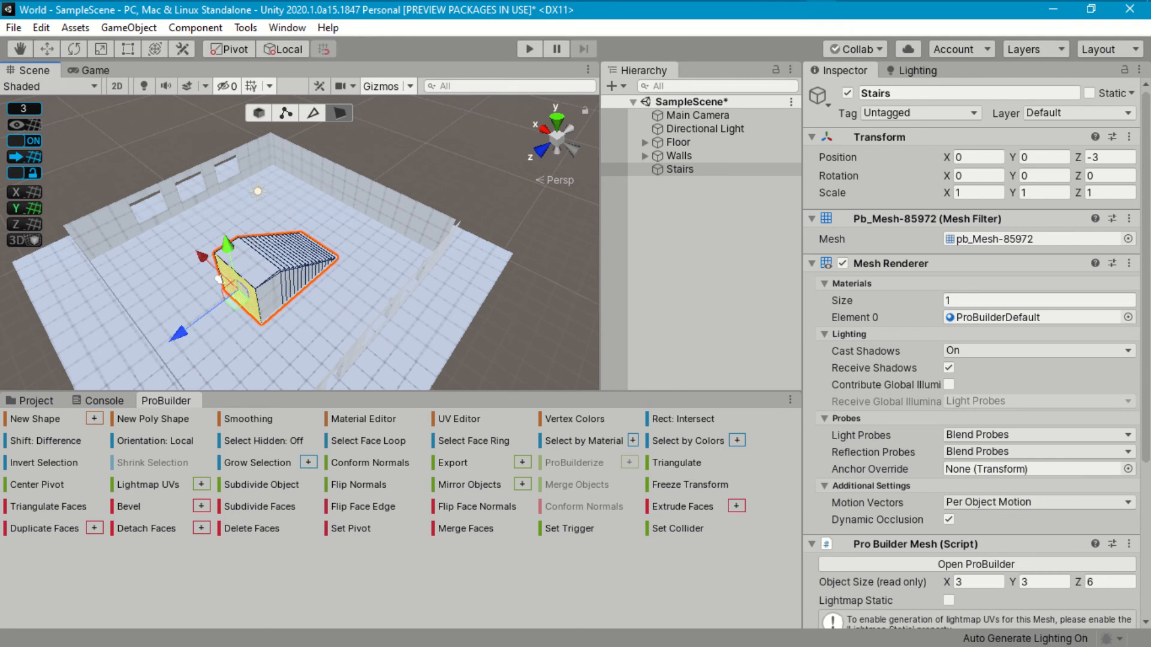
{"action": "left_click", "coordinate": [259, 113]}
{"action": "left_click_drag", "start_coordinate": [303, 161], "coordinate": [300, 86]}
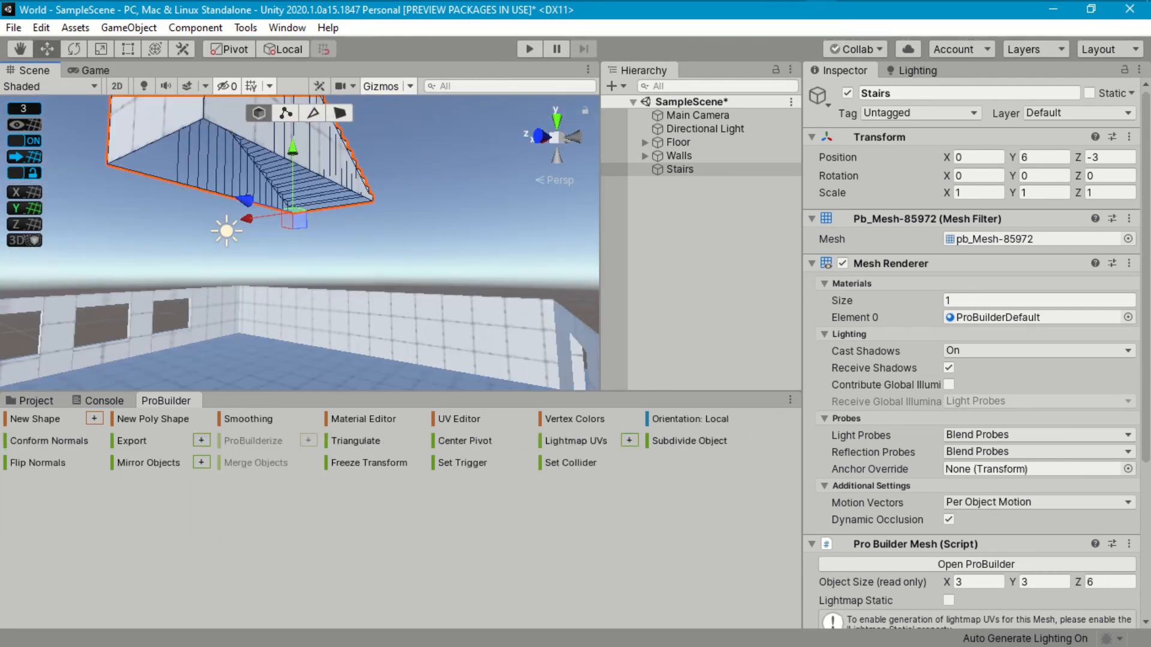
Bridge the bottom edges at both ends of the stairs to close the underside with a face.
{"action": "left_click", "coordinate": [313, 113]}
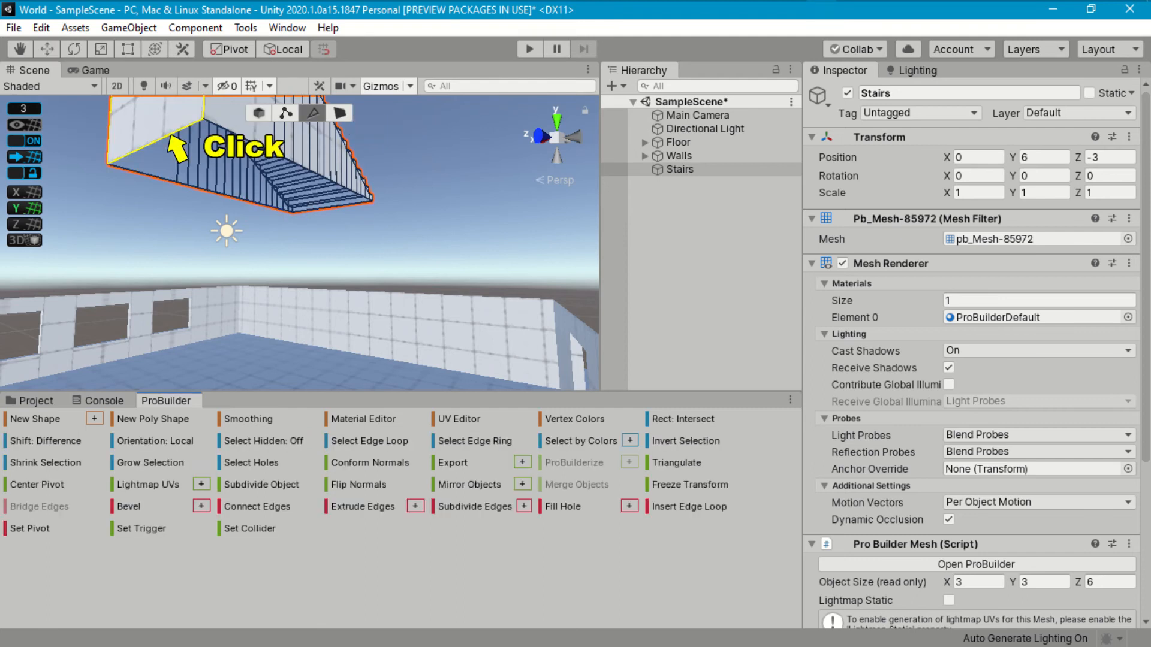
{"action": "left_click", "coordinate": [180, 129]}
{"action": "left_click", "coordinate": [331, 209], "text": "ctrl"}
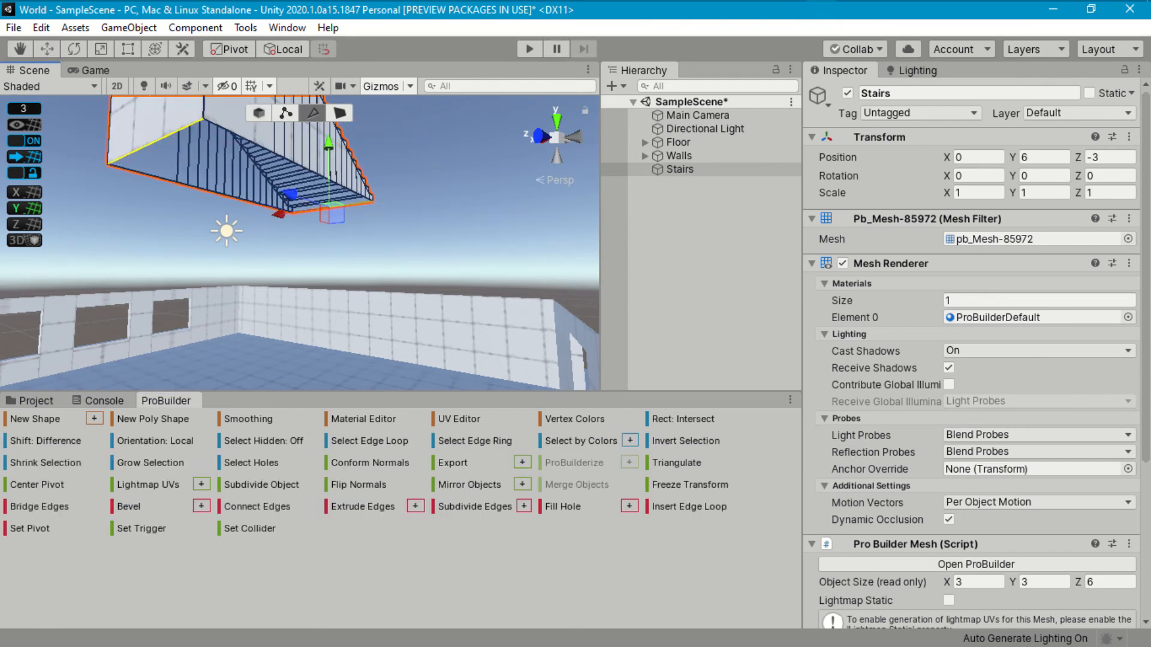
{"action": "left_click", "coordinate": [68, 506]}
Set the snap value to 0.2 and subdivide the new face under the stairs.
{"action": "left_click", "coordinate": [23, 109]}
{"action": "type", "text": ".2"}
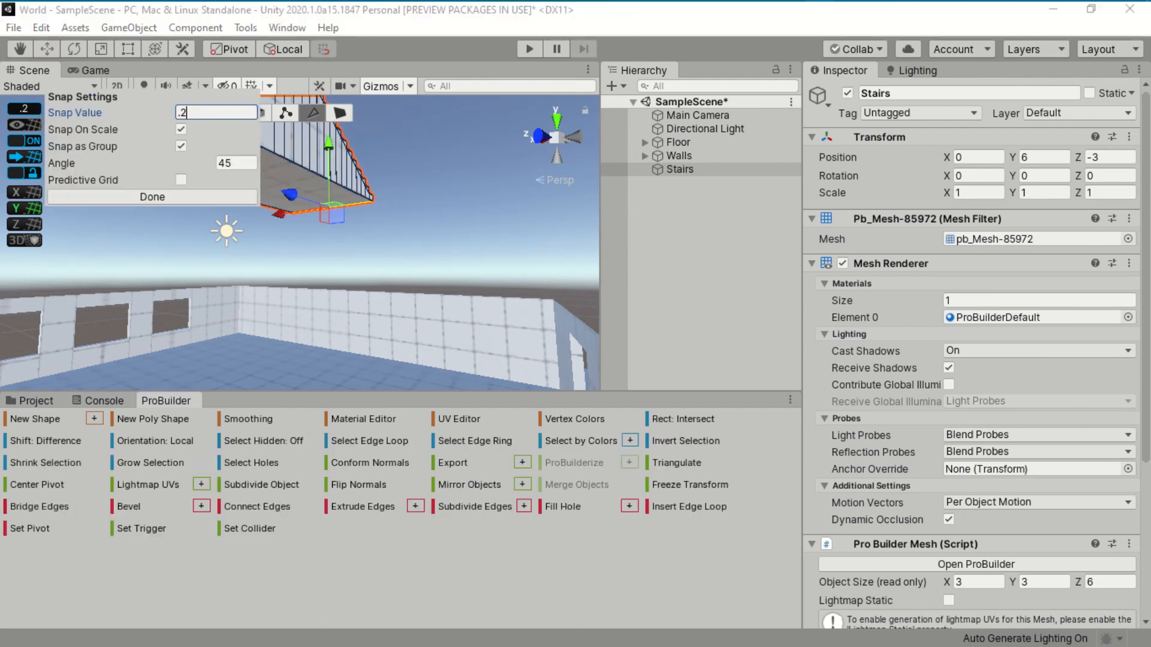
{"action": "left_click", "coordinate": [152, 196]}
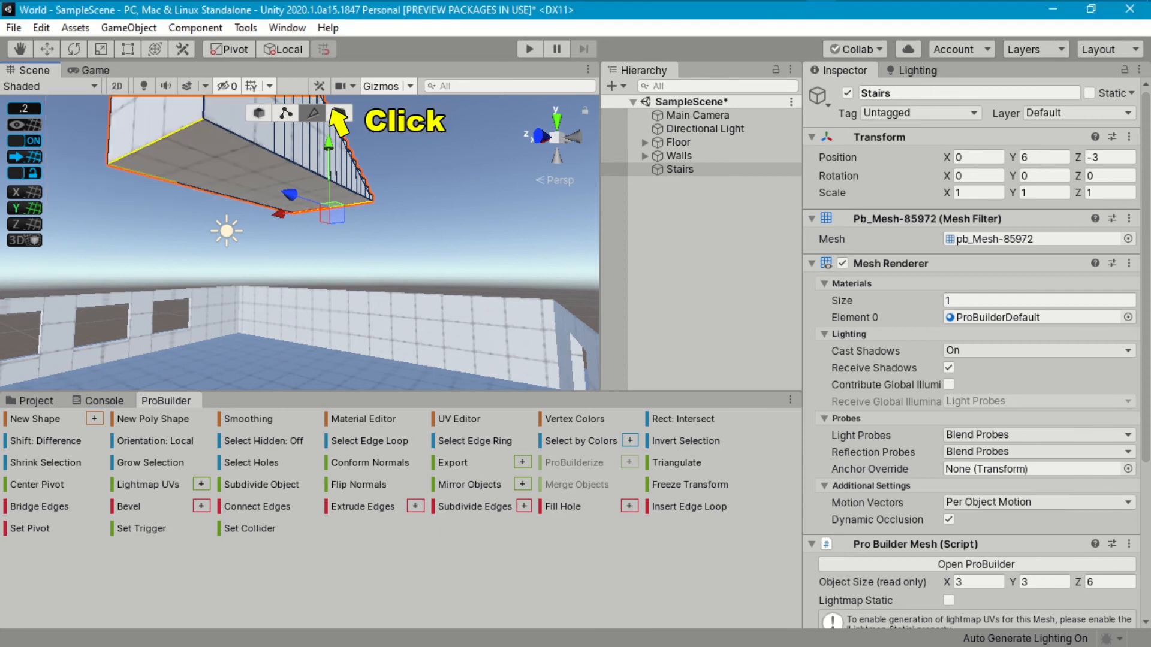
{"action": "left_click", "coordinate": [340, 112]}
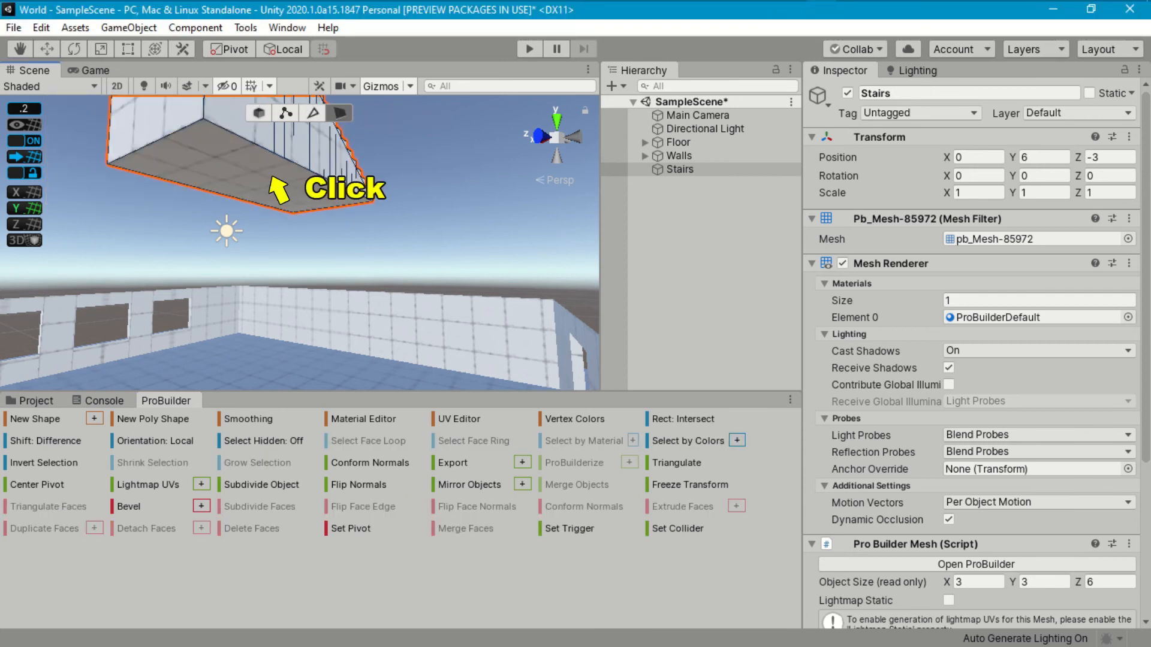
{"action": "left_click", "coordinate": [270, 186]}
{"action": "left_click", "coordinate": [270, 506]}
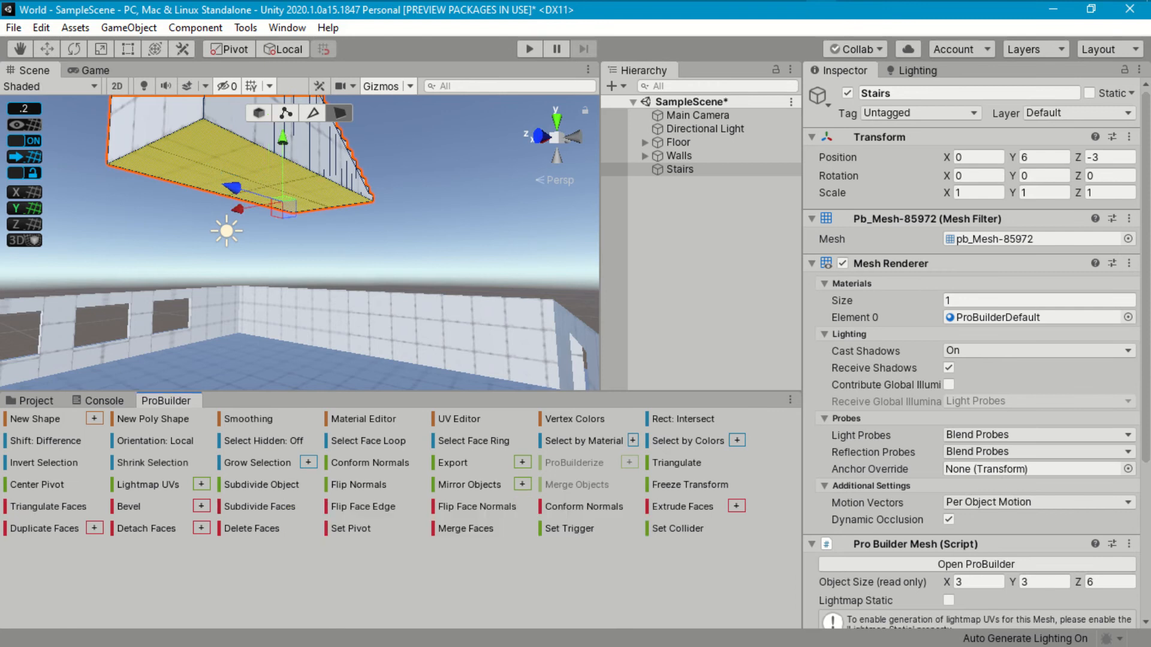
Merge the two subdivided bottom faces at the tall end, lower the merged face by 0.2 and set the stairs' pivot at it.
{"action": "left_click", "coordinate": [255, 151]}
{"action": "left_click", "coordinate": [176, 169], "text": "shift"}
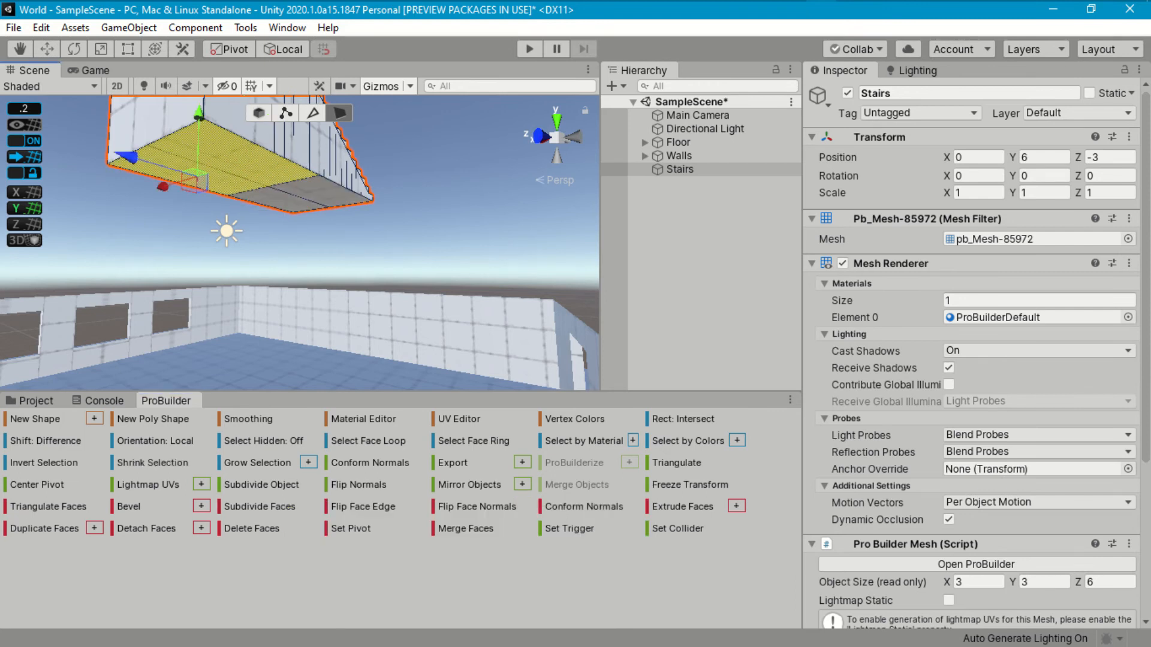
{"action": "left_click", "coordinate": [474, 528]}
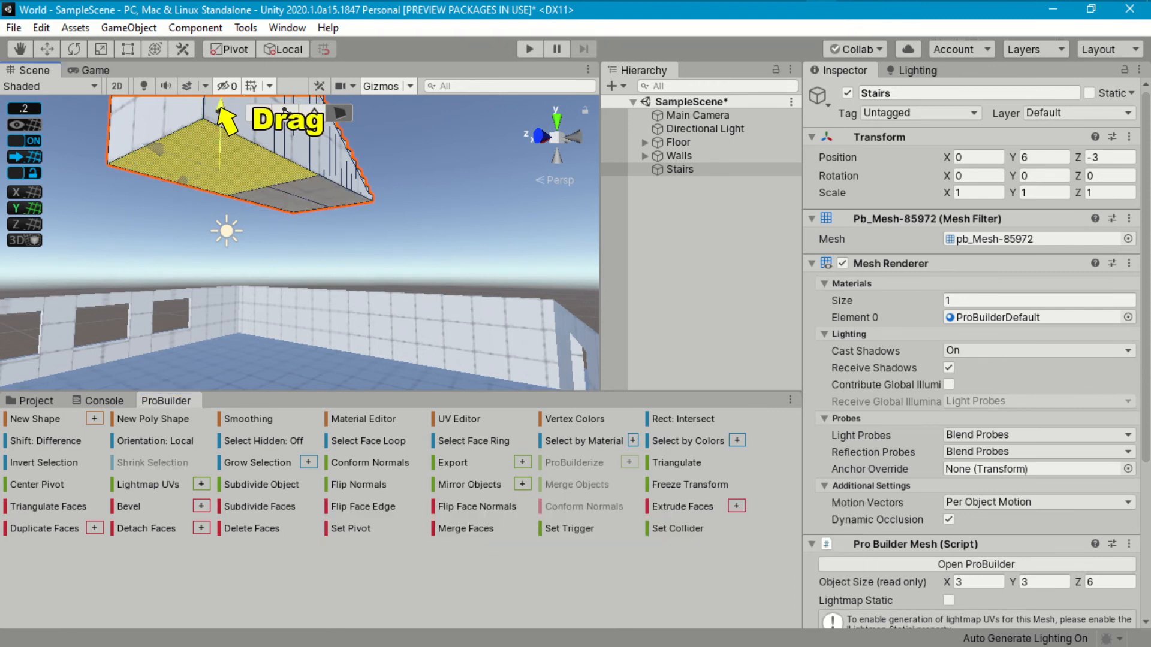
{"action": "left_click_drag", "start_coordinate": [220, 111], "coordinate": [220, 118]}
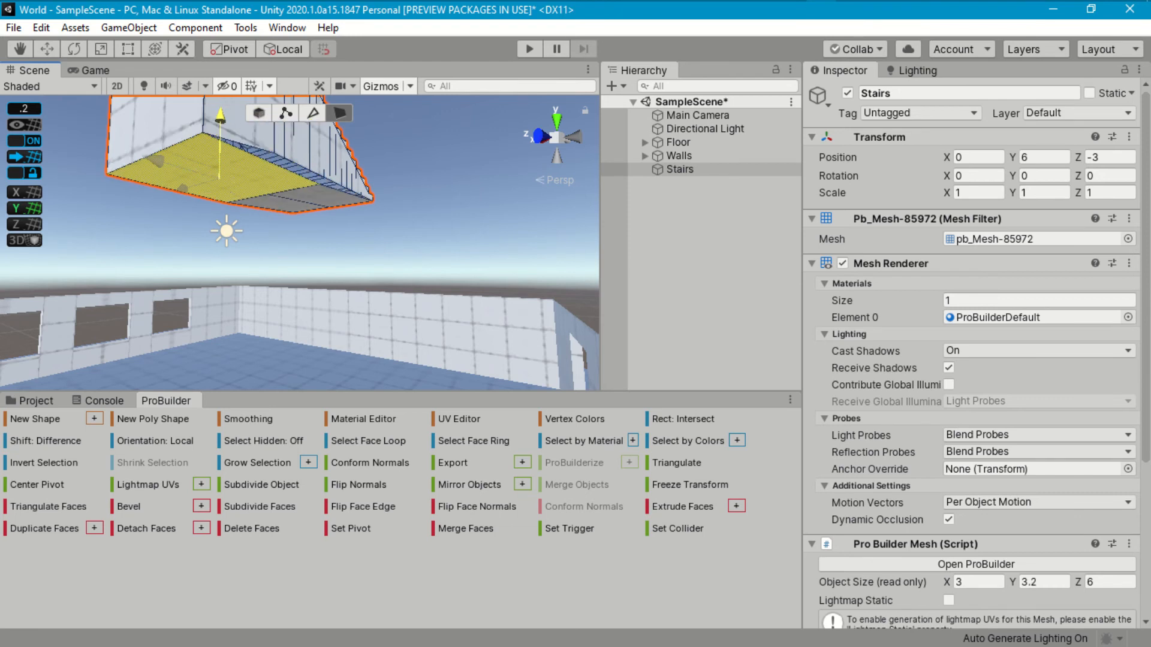
{"action": "left_click", "coordinate": [354, 529]}
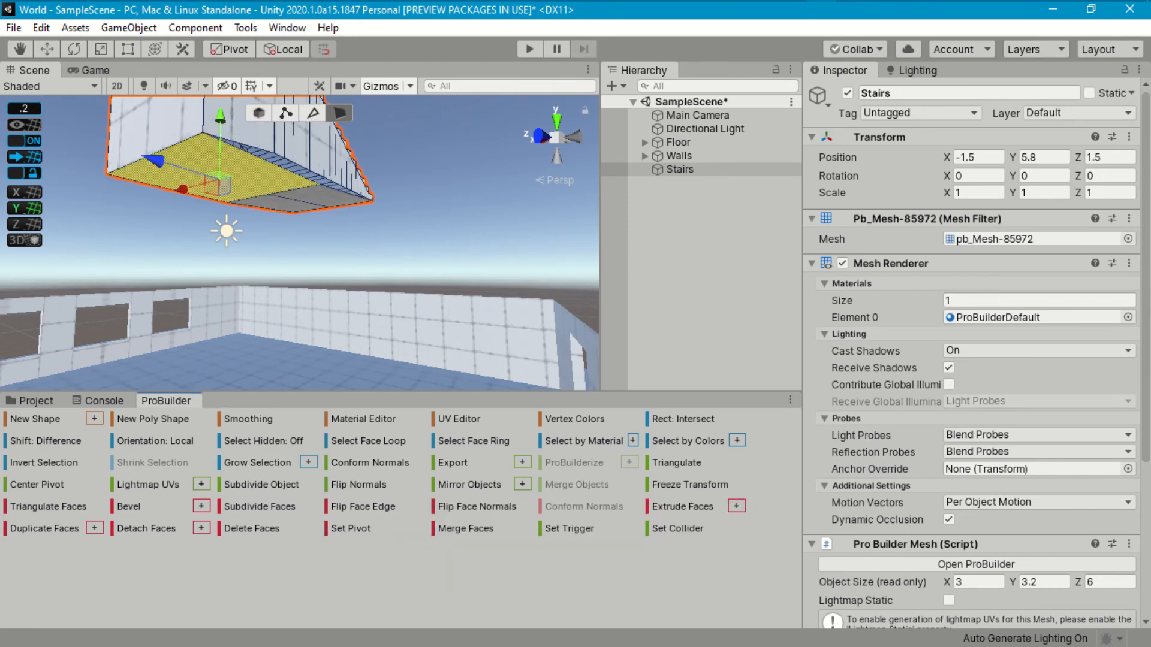
Raise the merged face back by 0.2 and delete all the helper faces under the stairs.
{"action": "left_click_drag", "start_coordinate": [219, 112], "coordinate": [220, 105]}
{"action": "left_click", "coordinate": [324, 192], "text": "ctrl"}
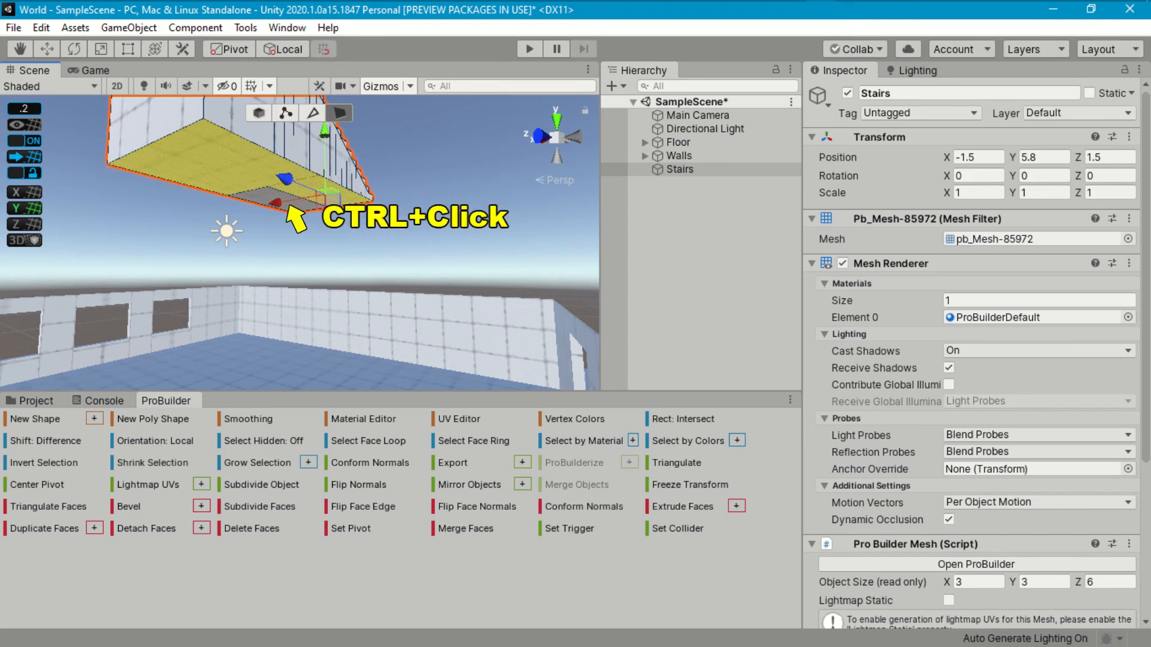
{"action": "left_click", "coordinate": [285, 204], "text": "ctrl"}
{"action": "left_click", "coordinate": [275, 530]}
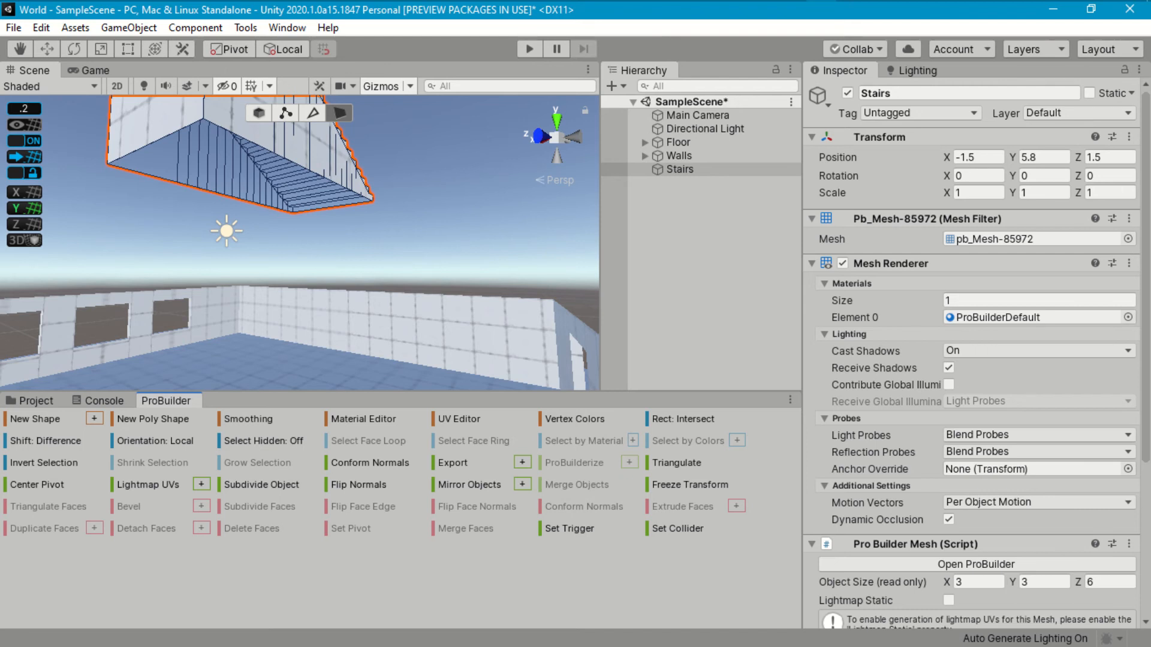
Grow the selection over all faces on one side of the stairs, move them 0.2 inward along X and delete them.
{"action": "key", "text": "alt+g"}
{"action": "key", "text": "alt+g"}
{"action": "key", "text": "alt+g"}
{"action": "key", "text": "alt+g"}
{"action": "key", "text": "alt+g"}
{"action": "key", "text": "alt+g"}
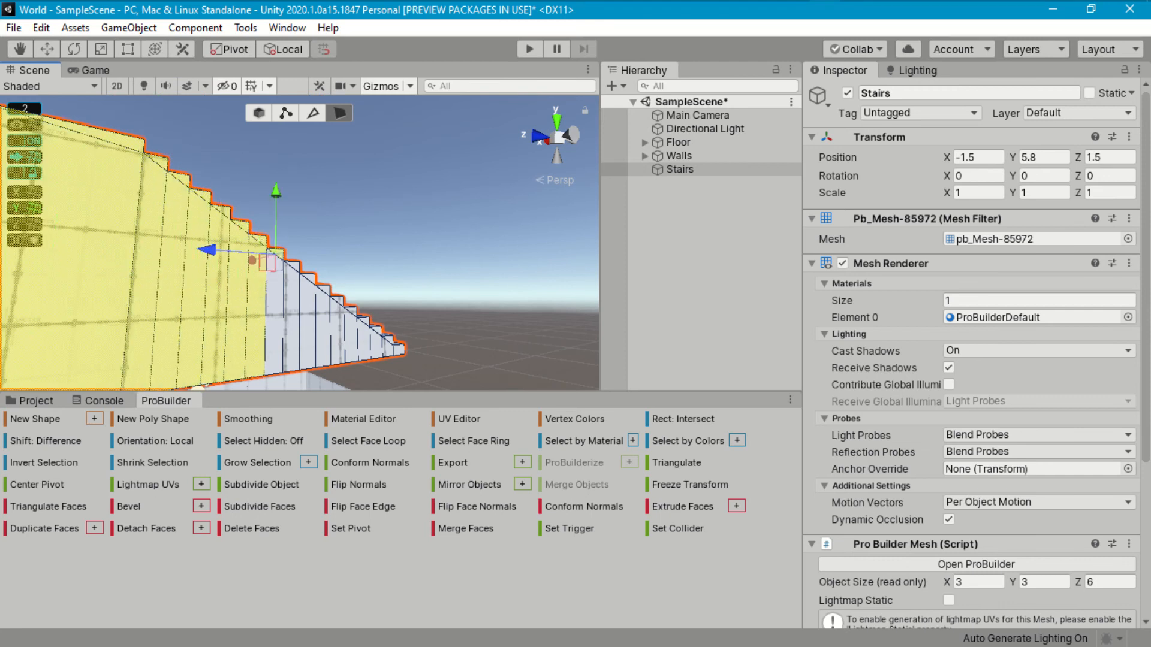
{"action": "key", "text": "alt+g"}
{"action": "key", "text": "alt+g"}
{"action": "key", "text": "alt+g"}
{"action": "key", "text": "alt+g"}
{"action": "key", "text": "alt+g"}
{"action": "key", "text": "alt+g"}
{"action": "left_click_drag", "start_coordinate": [330, 333], "coordinate": [319, 329]}
{"action": "left_click", "coordinate": [270, 529]}
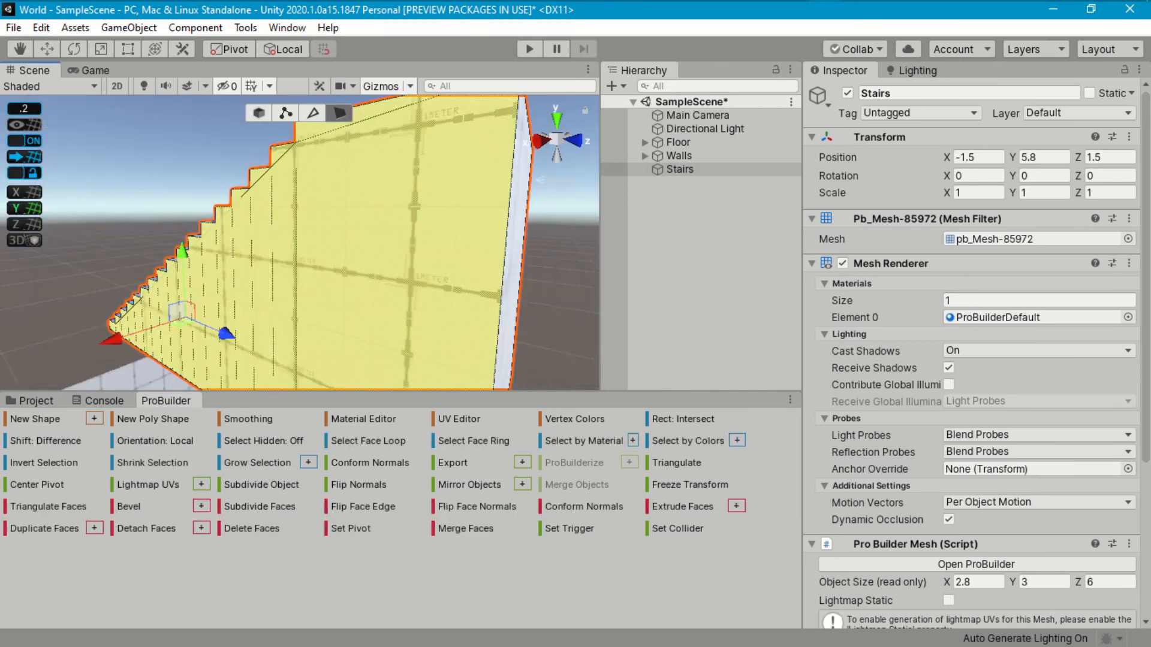
Delete the faces on the stairs' other side and the tall end face.
{"action": "left_click", "coordinate": [271, 528]}
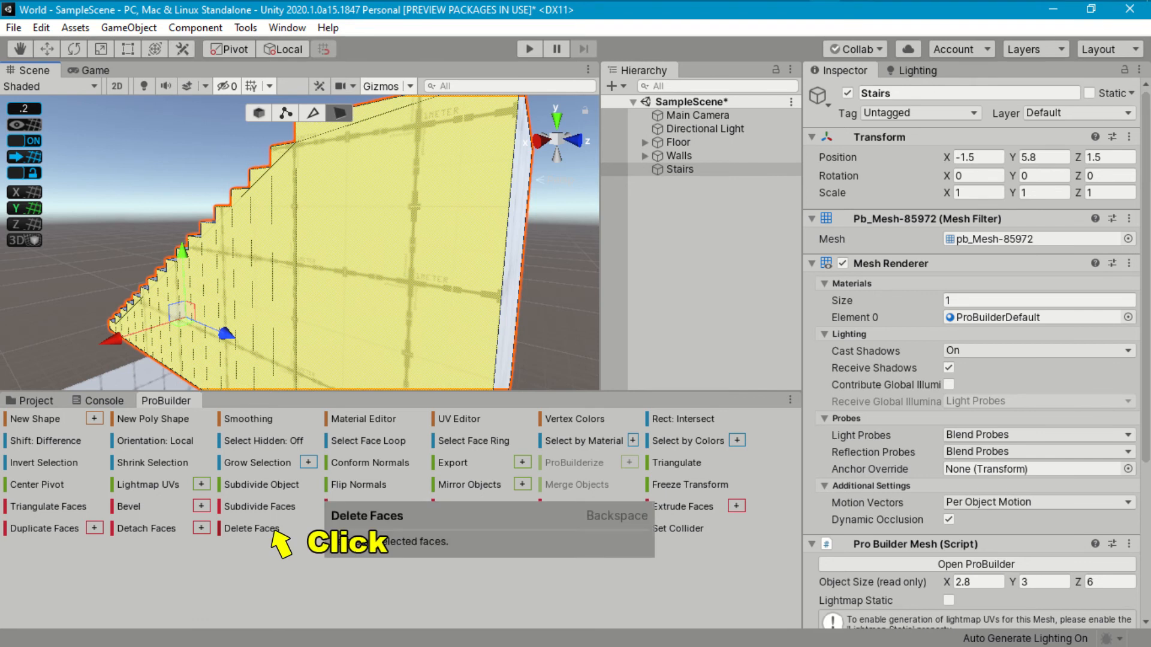
{"action": "left_click", "coordinate": [508, 355]}
{"action": "left_click", "coordinate": [271, 528]}
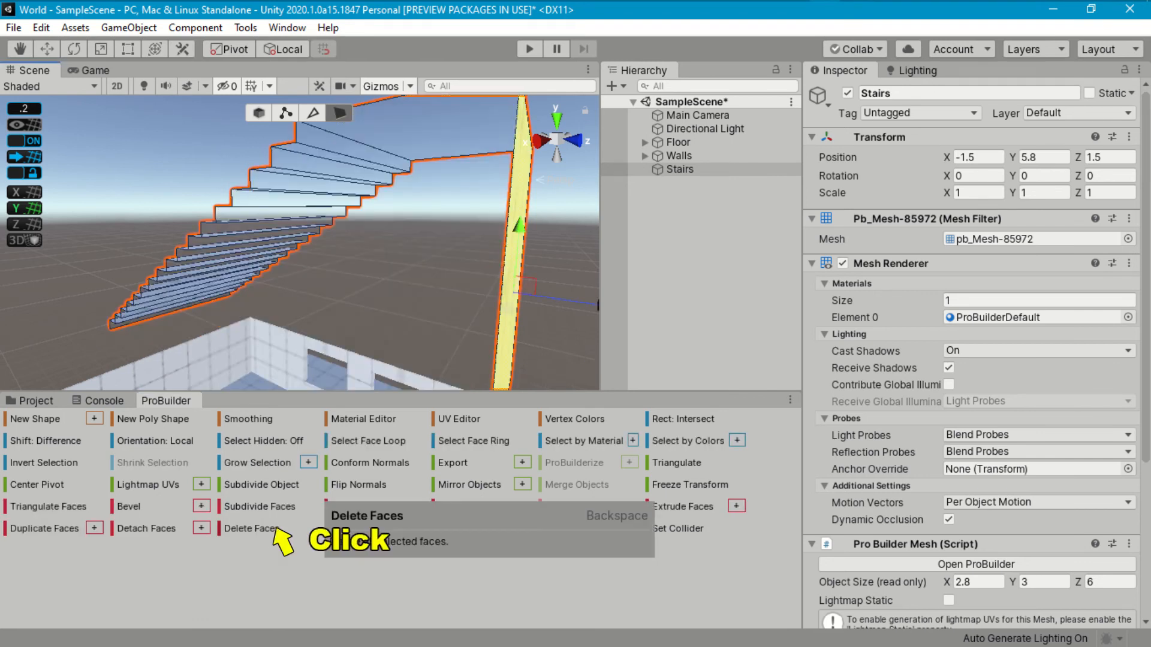
Export the stairs from ProBuilder as Stairs.prefab in the Prefabs folder and delete the Stairs object from the scene.
{"action": "left_click", "coordinate": [453, 463]}
{"action": "left_click", "coordinate": [804, 405]}
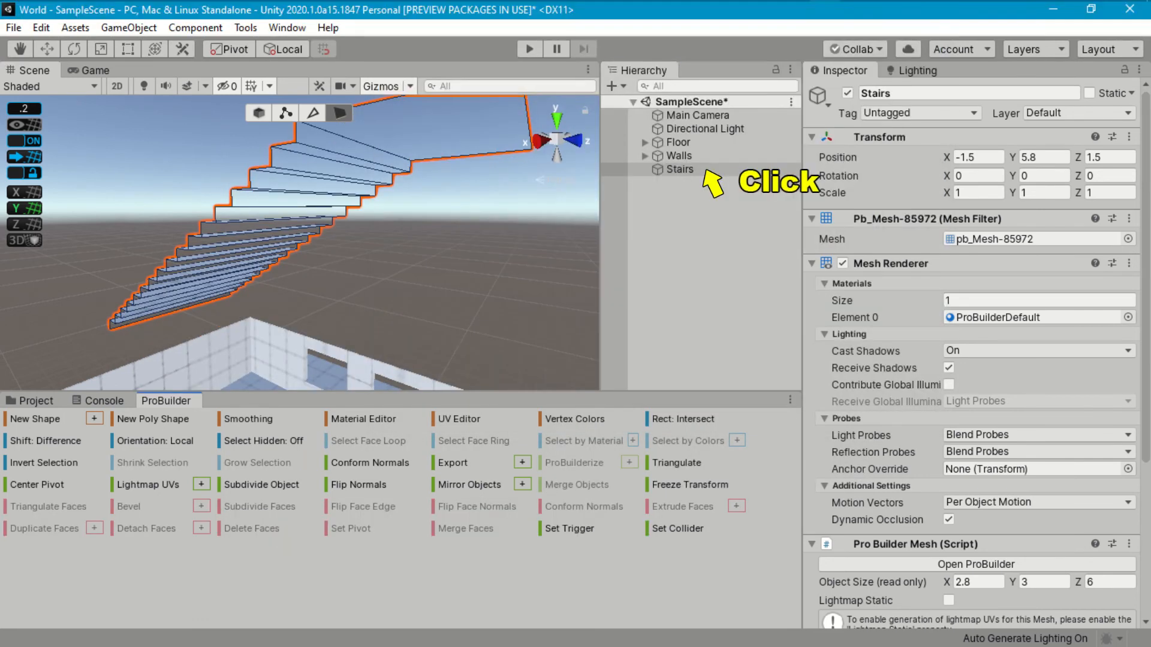
{"action": "left_click", "coordinate": [679, 169]}
{"action": "key", "text": "Delete"}
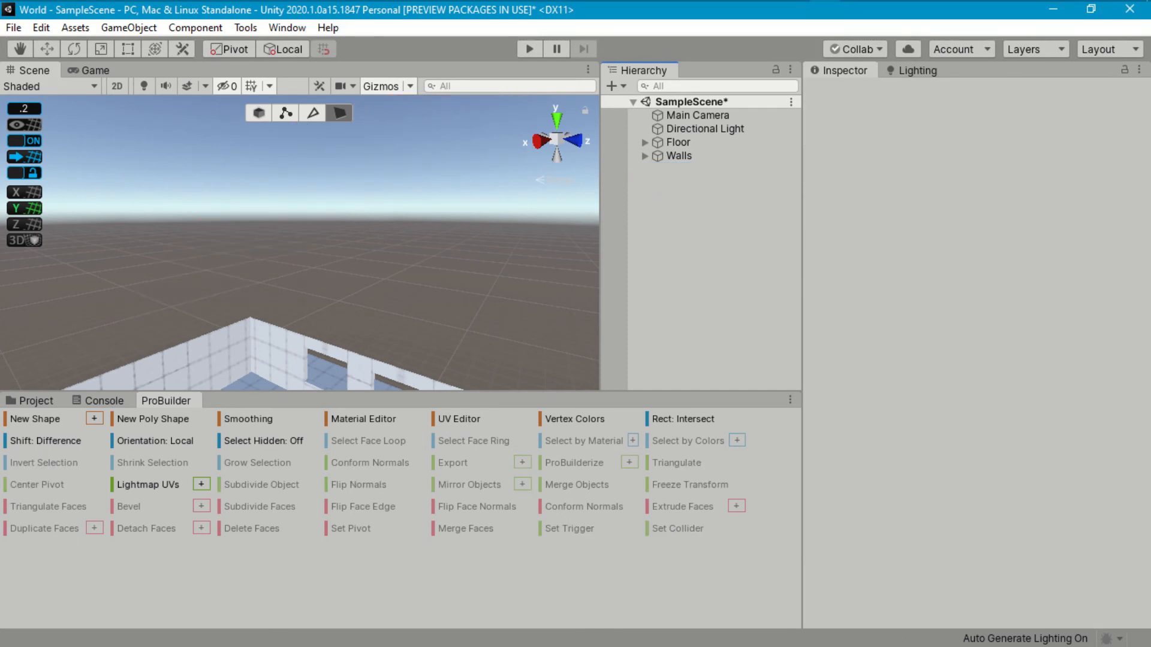
Move the exported Stairs mesh from the Prefabs folder into the Meshes folder.
{"action": "left_click", "coordinate": [34, 402]}
{"action": "left_click", "coordinate": [290, 586]}
{"action": "left_click_drag", "start_coordinate": [193, 537], "coordinate": [88, 488]}
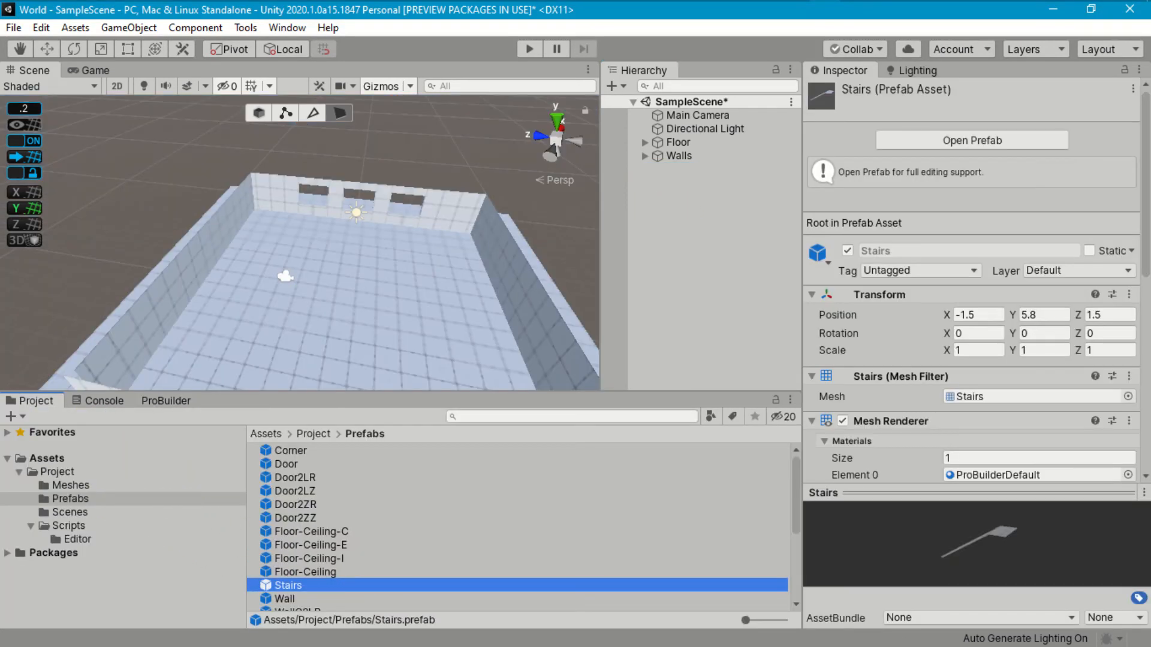
Add the Stairs prefab to the room, set the grid snap value to 3 and place it in the corner at 6, 0, 6, rotated 90° about Y.
{"action": "left_click_drag", "start_coordinate": [305, 493], "coordinate": [275, 210]}
{"action": "left_click", "coordinate": [259, 114]}
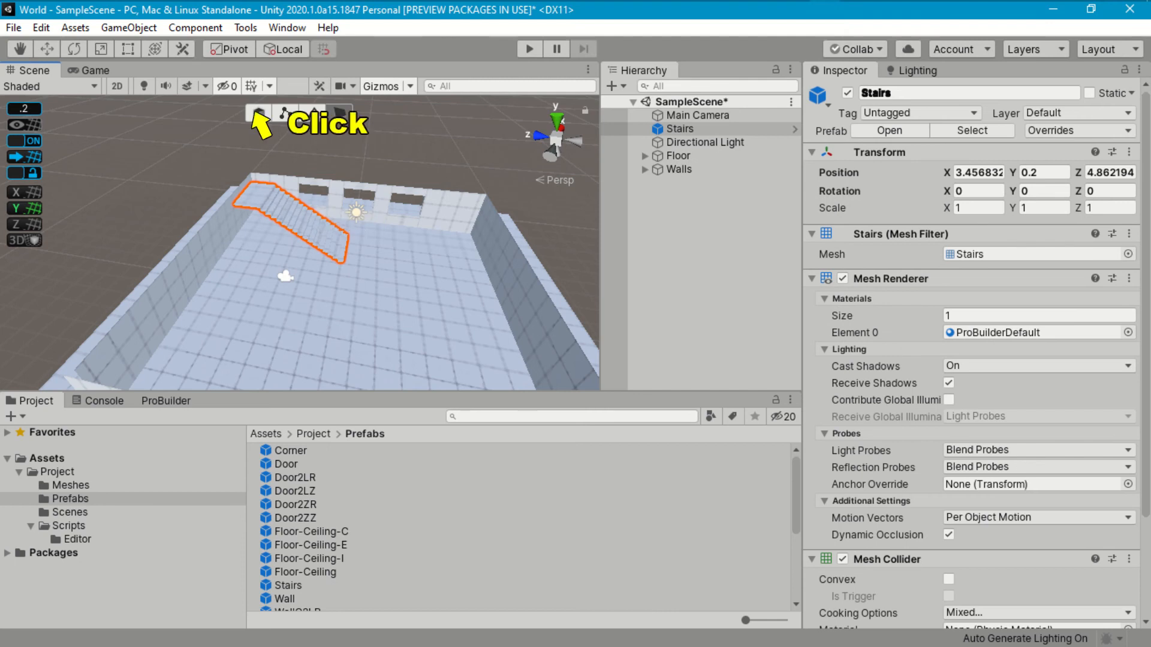
{"action": "left_click", "coordinate": [24, 110]}
{"action": "type", "text": "3"}
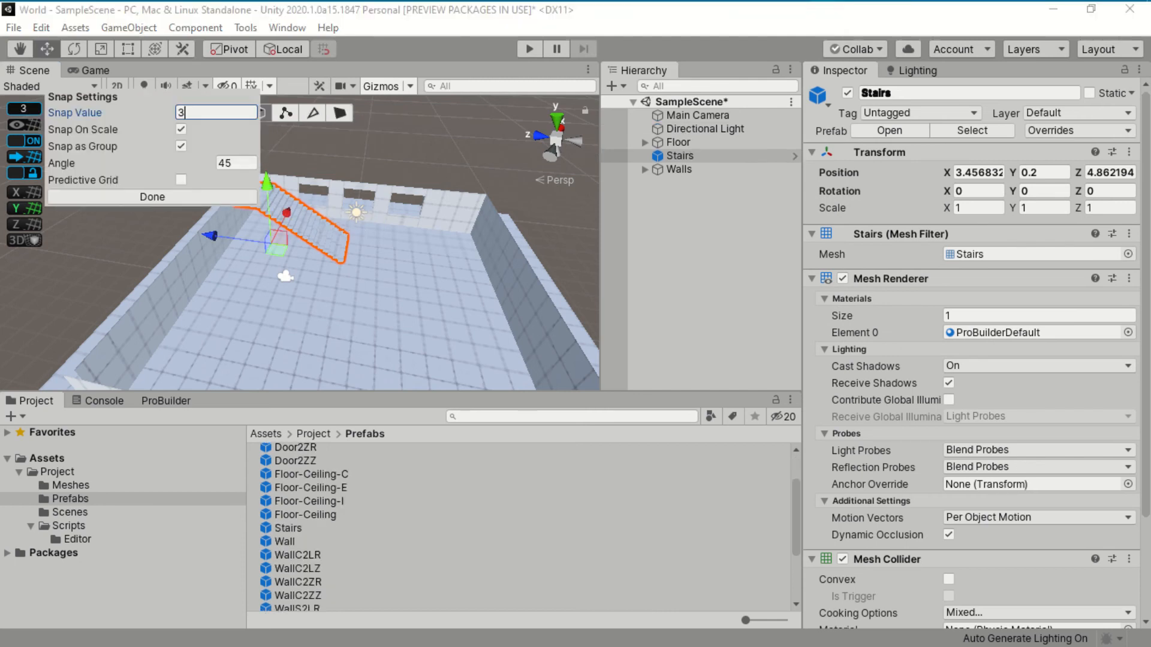
{"action": "left_click", "coordinate": [180, 197]}
{"action": "mouse_move", "coordinate": [270, 243]}
{"action": "left_mouse_down"}
{"action": "mouse_move", "coordinate": [264, 190]}
{"action": "mouse_move", "coordinate": [289, 257]}
{"action": "mouse_move", "coordinate": [278, 243]}
{"action": "left_mouse_up"}
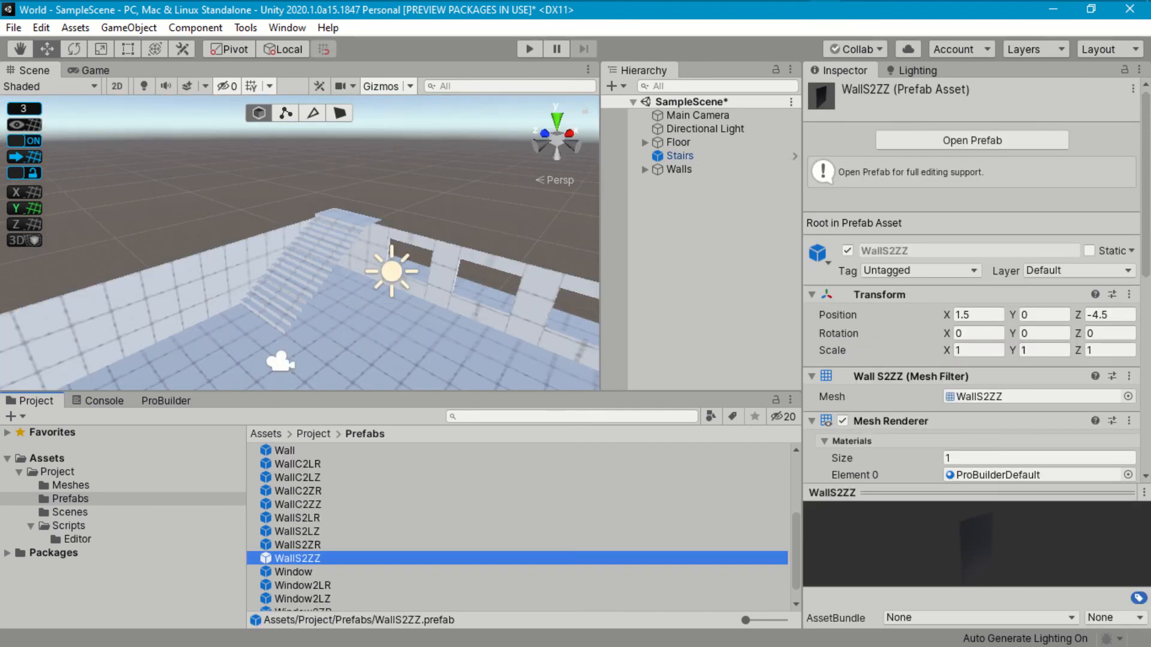
Add a WallS2ZZ prefab, rotate it 180° about Y and place it against the open side of the stairs under the landing.
{"action": "left_click_drag", "start_coordinate": [318, 558], "coordinate": [351, 276]}
{"action": "left_click_drag", "start_coordinate": [327, 232], "coordinate": [327, 237]}
{"action": "left_click", "coordinate": [1043, 191]}
{"action": "type", "text": "180"}
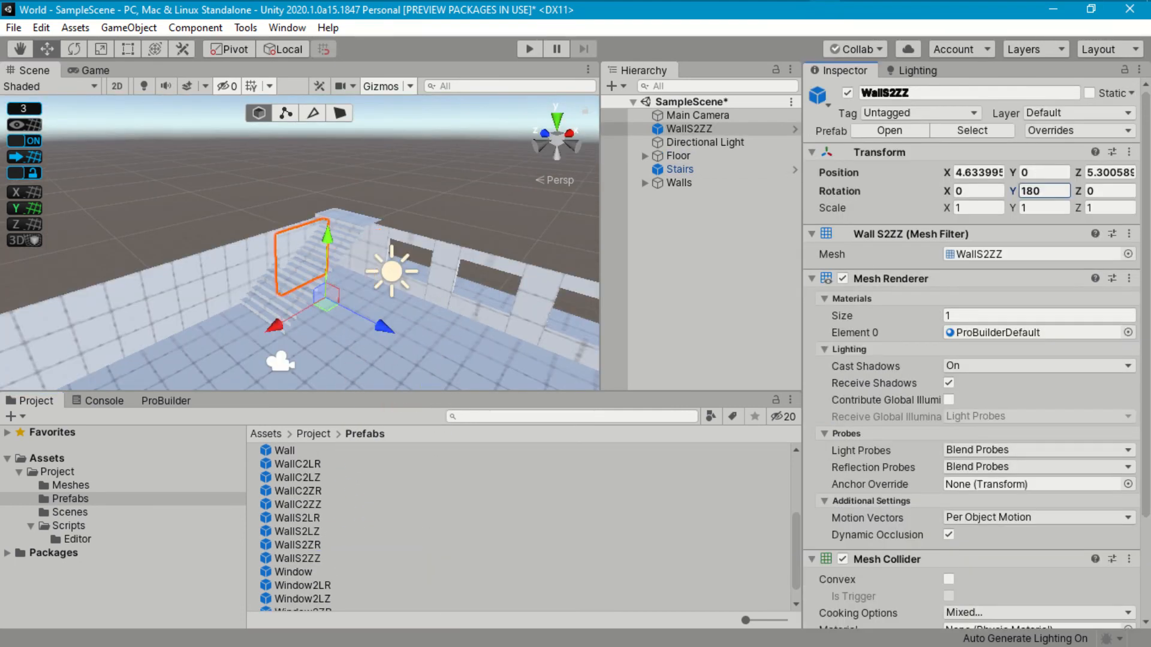
{"action": "left_click_drag", "start_coordinate": [324, 304], "coordinate": [391, 314]}
Add a WallS2ZR prefab, rotate it 180° about Y and place it at 3, 0, 3 along the lower part of the stairs.
{"action": "left_click", "coordinate": [298, 558]}
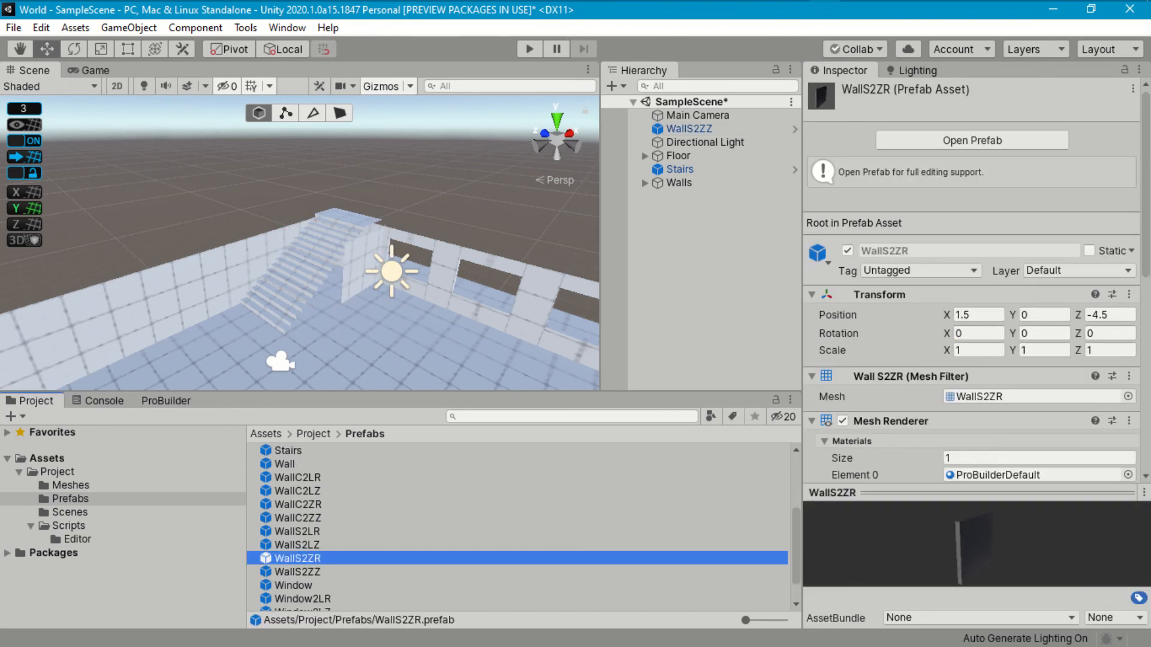
{"action": "left_click_drag", "start_coordinate": [298, 558], "coordinate": [279, 262]}
{"action": "left_click", "coordinate": [1043, 191]}
{"action": "type", "text": "180"}
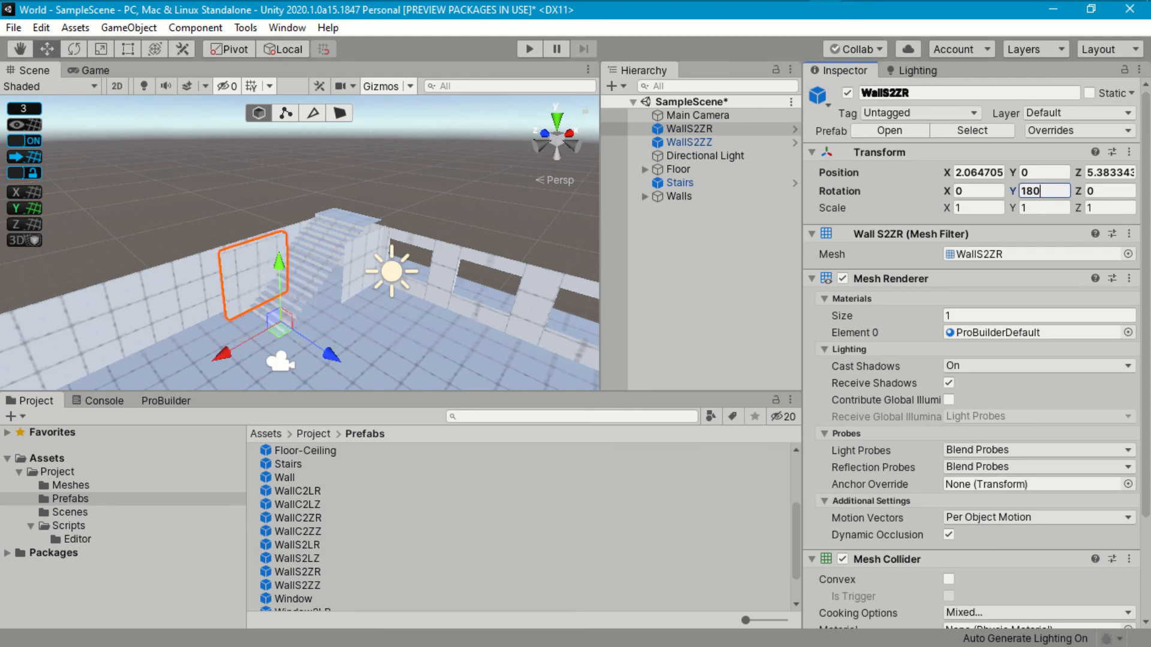
{"action": "left_click_drag", "start_coordinate": [282, 331], "coordinate": [346, 350]}
Create an empty object with a reset transform and name it Staircase.
{"action": "left_click", "coordinate": [612, 86]}
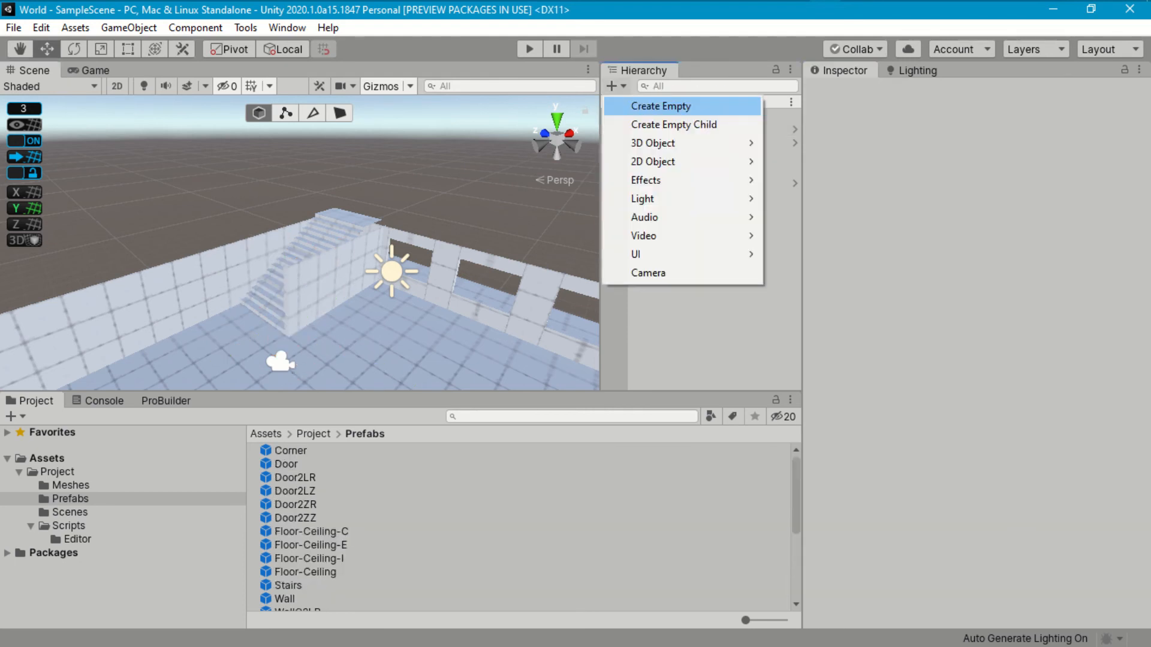
{"action": "left_click", "coordinate": [695, 106]}
{"action": "left_click", "coordinate": [1139, 136]}
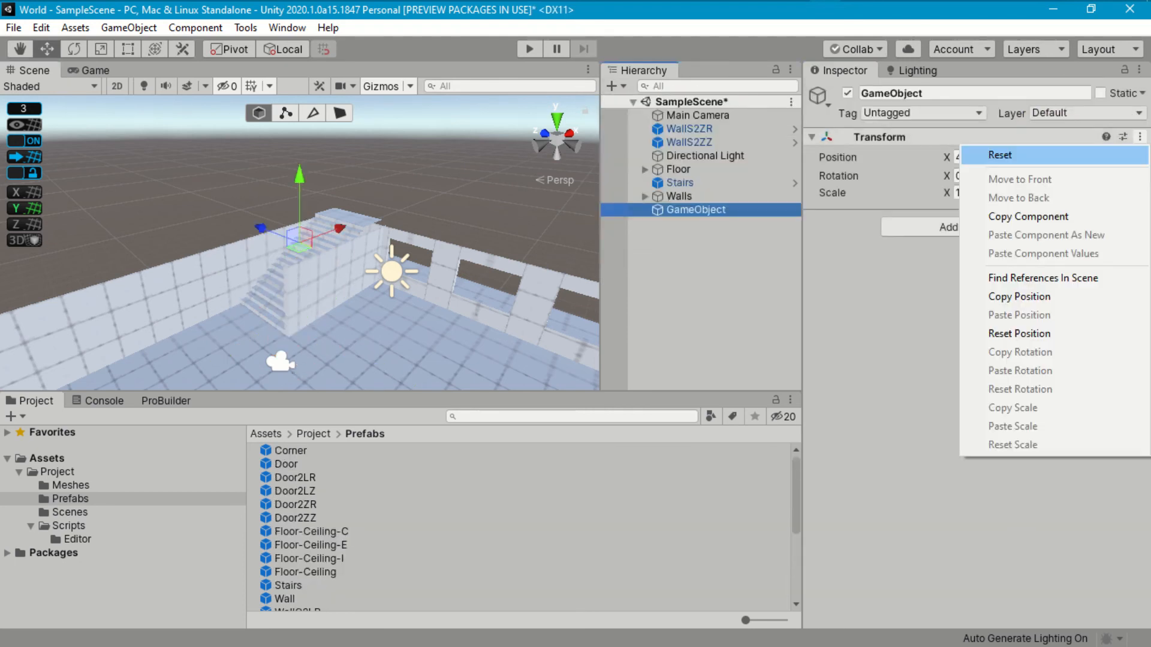
{"action": "left_click", "coordinate": [932, 155]}
{"action": "left_click", "coordinate": [695, 210]}
{"action": "type", "text": "Staircase"}
{"action": "key", "text": "Return"}
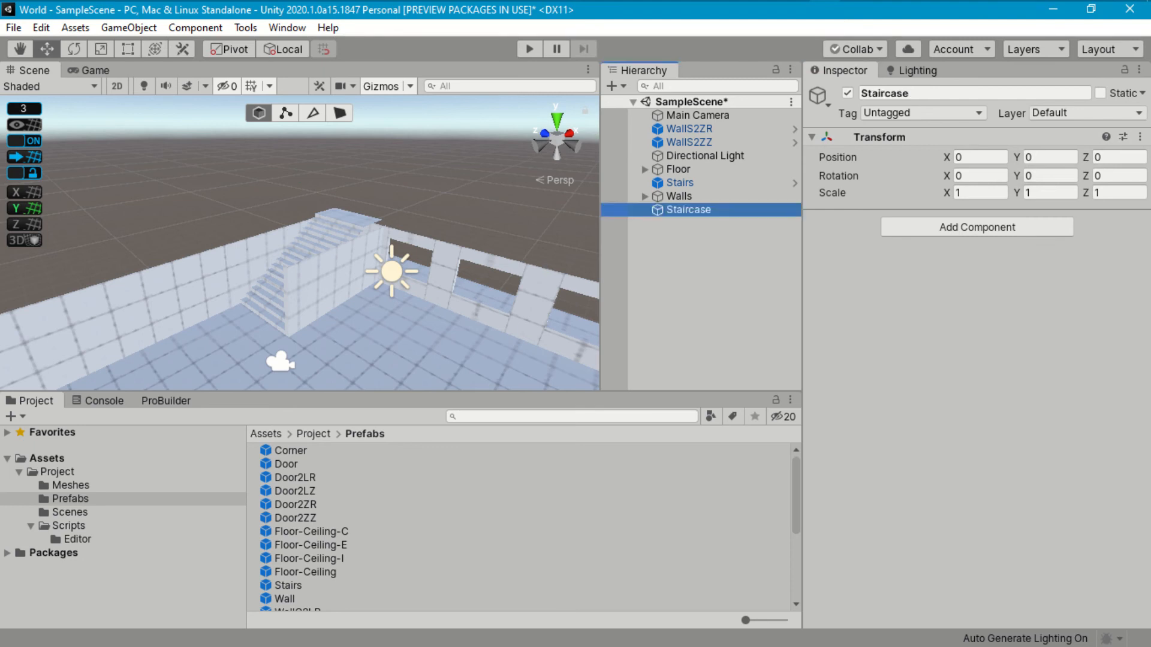
Parent WallS2ZR, WallS2ZZ and Stairs under the Staircase object.
{"action": "left_click", "coordinate": [689, 129]}
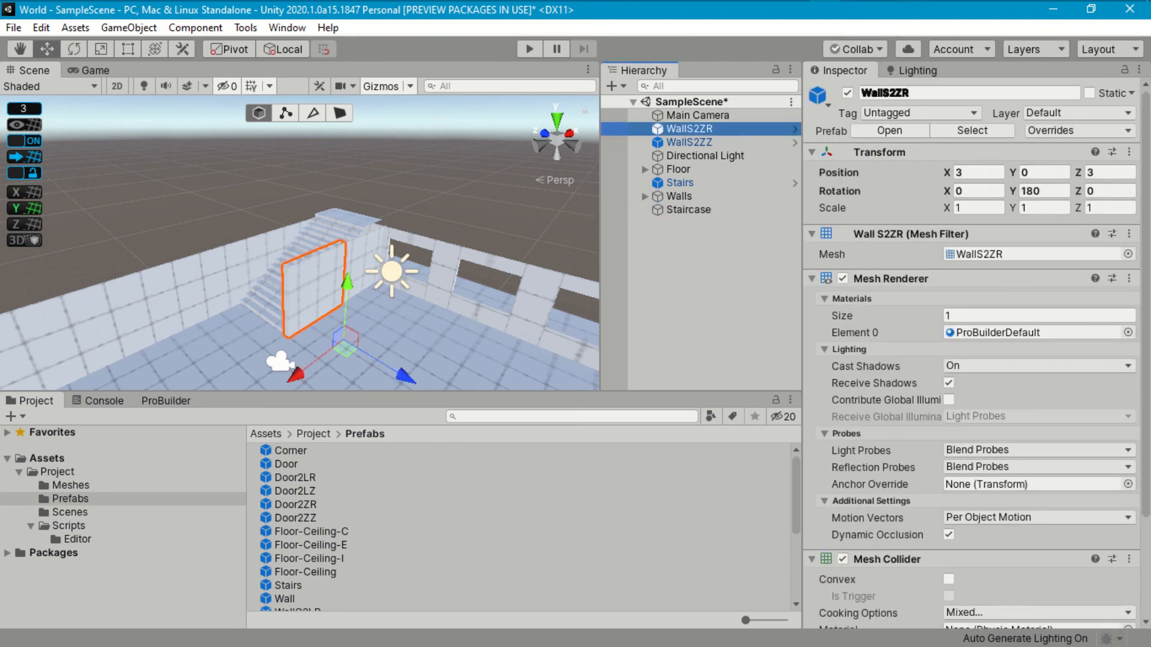
{"action": "left_click", "coordinate": [690, 142], "text": "ctrl"}
{"action": "left_click", "coordinate": [680, 183], "text": "ctrl"}
{"action": "left_click_drag", "start_coordinate": [679, 183], "coordinate": [688, 210]}
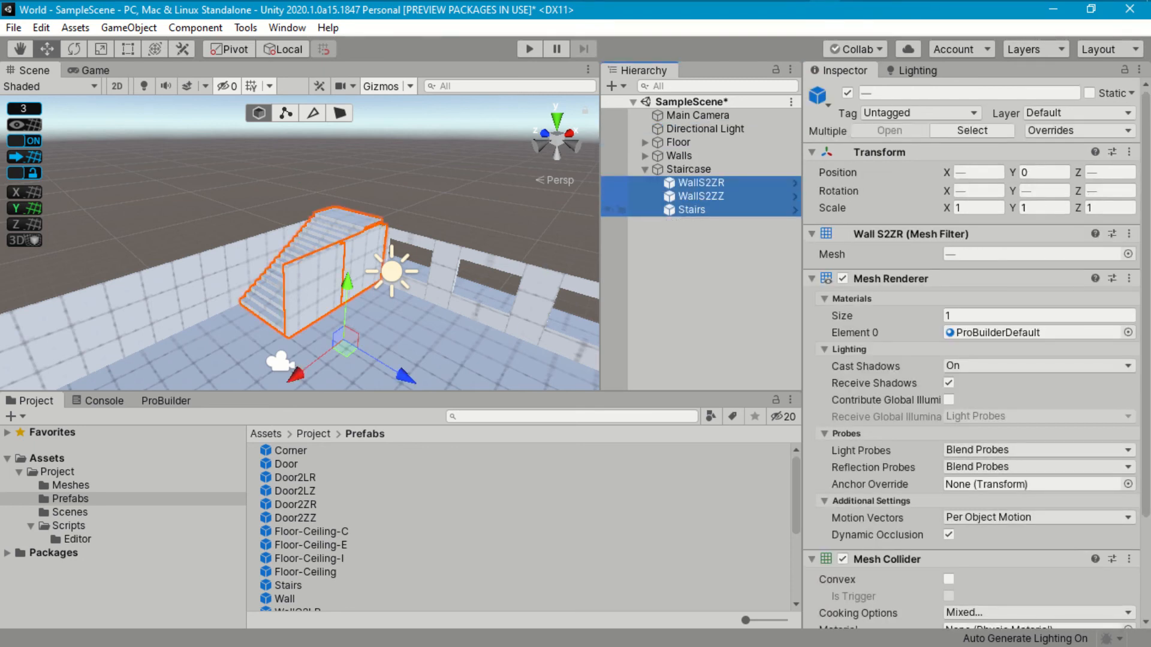
Add a Floor-Ceiling-E prefab at 6, 3, 0 on top of the window wall and rotate it -90° about Y.
{"action": "left_click", "coordinate": [311, 545]}
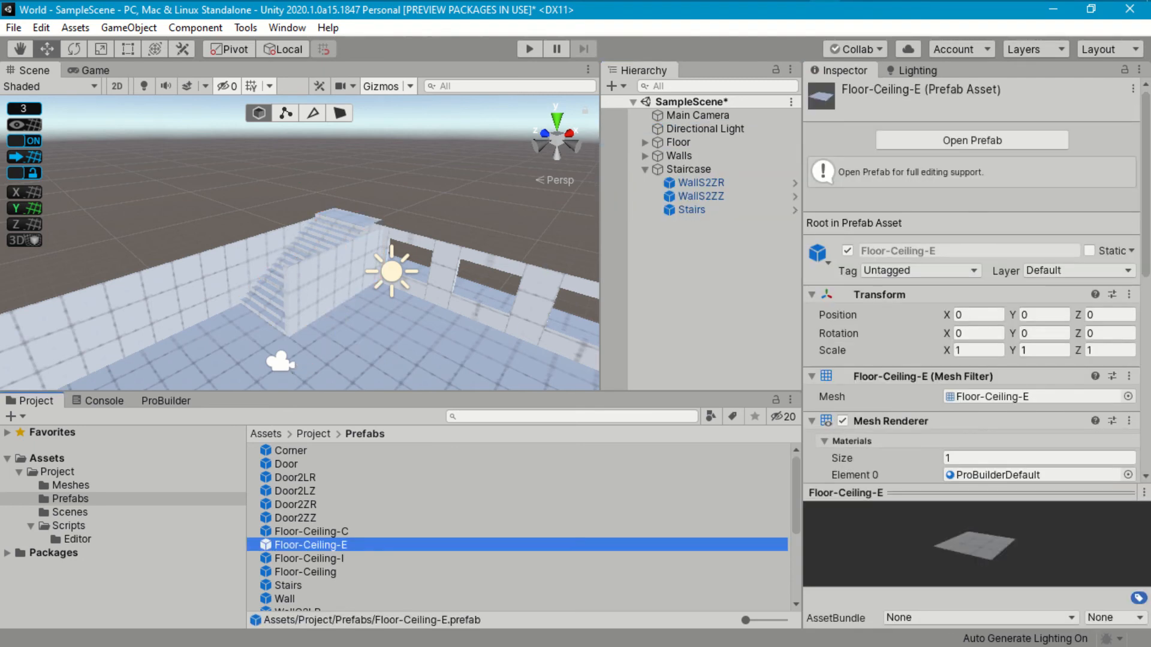
{"action": "left_click_drag", "start_coordinate": [311, 545], "coordinate": [396, 270]}
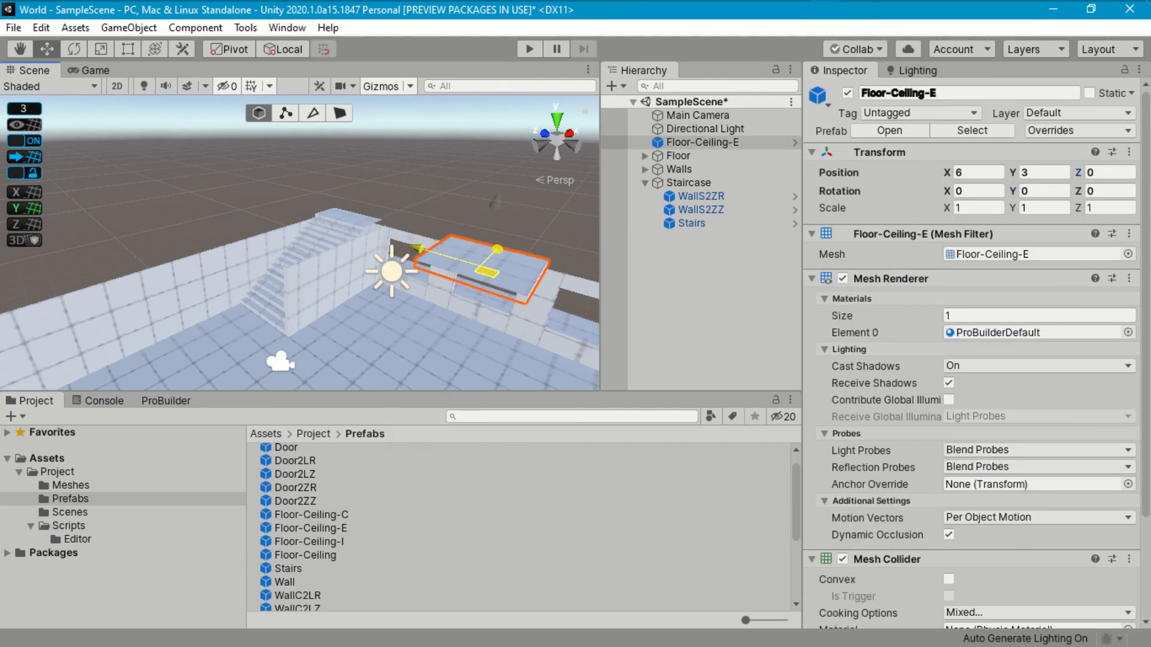
{"action": "type", "text": "-90"}
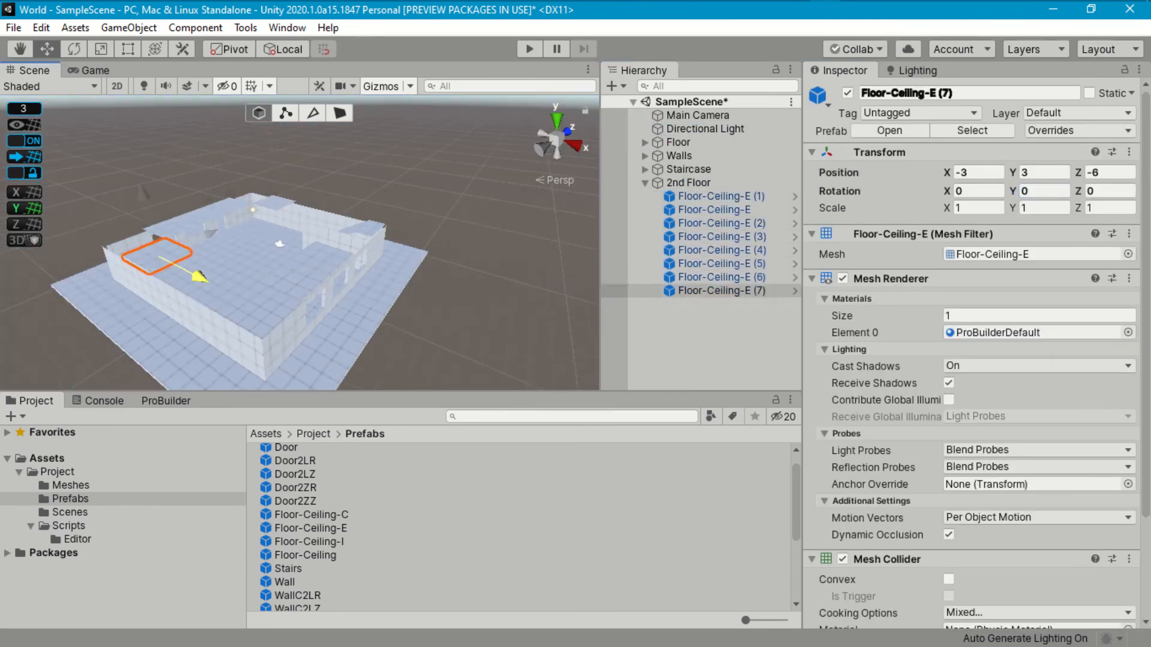
Continue the row of Floor-Ceiling-E tiles along the wall with a duplicate placed at 3, 3, -6.
{"action": "left_click_drag", "start_coordinate": [200, 277], "coordinate": [233, 294]}
{"action": "key", "text": "ctrl+d"}
{"action": "left_click_drag", "start_coordinate": [233, 294], "coordinate": [270, 312]}
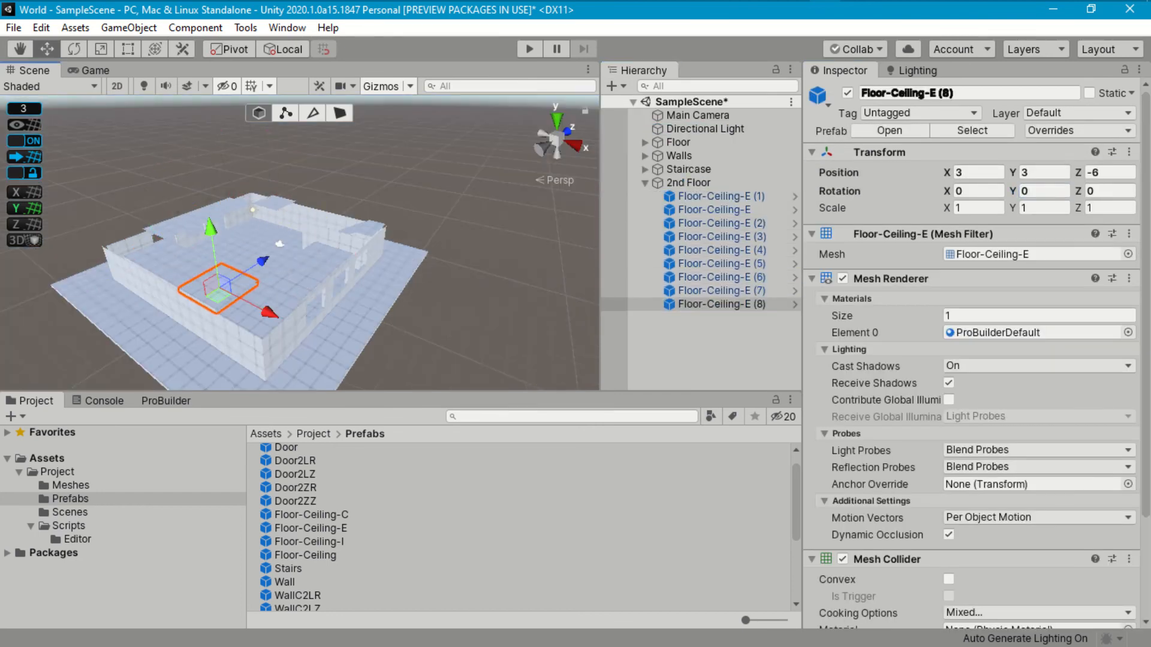
Add a Floor-Ceiling-C prefab to the second floor and duplicate it to cover the remaining corners.
{"action": "left_click_drag", "start_coordinate": [352, 515], "coordinate": [156, 253]}
{"action": "key", "text": "ctrl+d"}
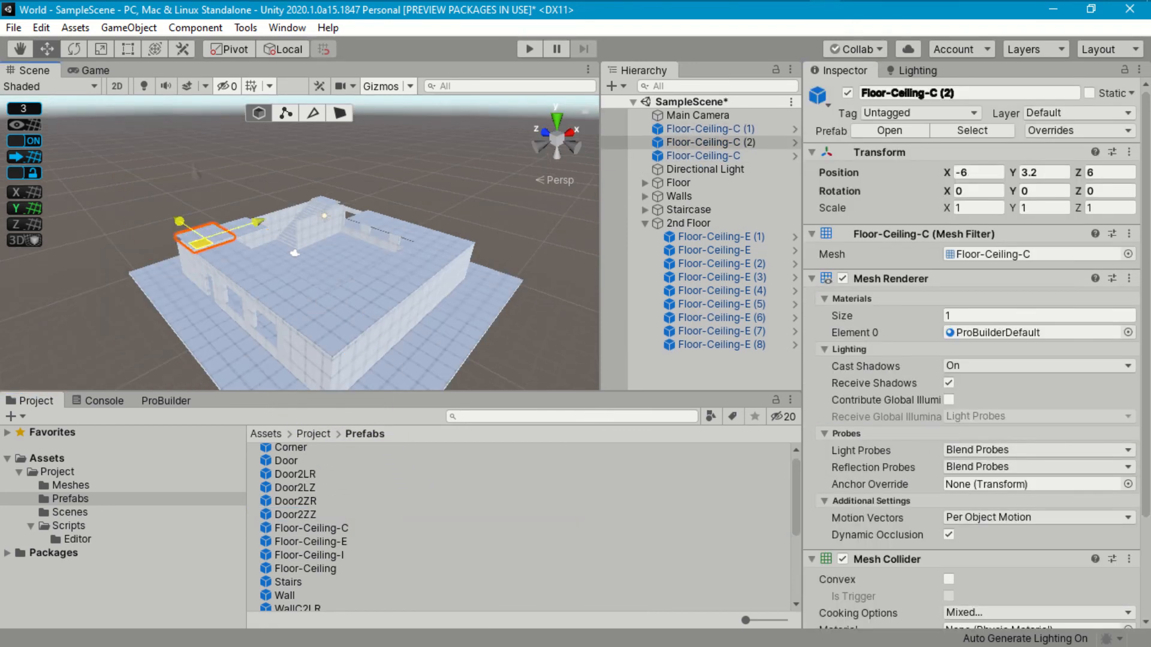
{"action": "key", "text": "ctrl+d"}
{"action": "key", "text": "ctrl+d"}
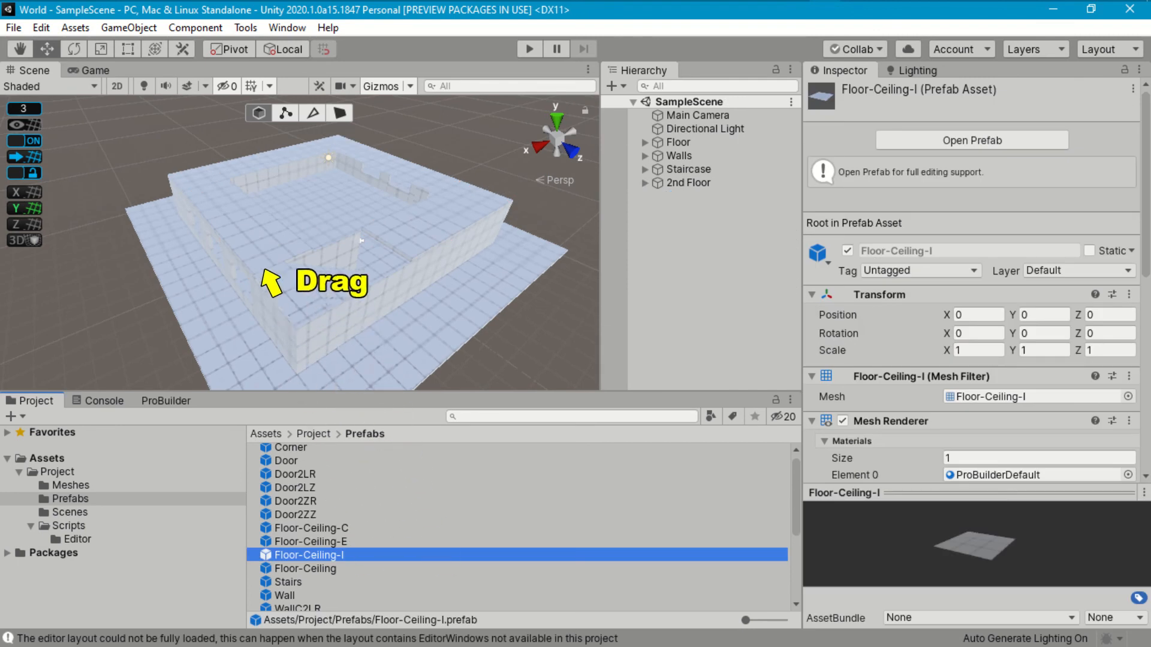
Add a Floor-Ceiling-I prefab at height 3 and duplicate it into rows that fill the second floor's interior.
{"action": "left_click_drag", "start_coordinate": [264, 270], "coordinate": [238, 179]}
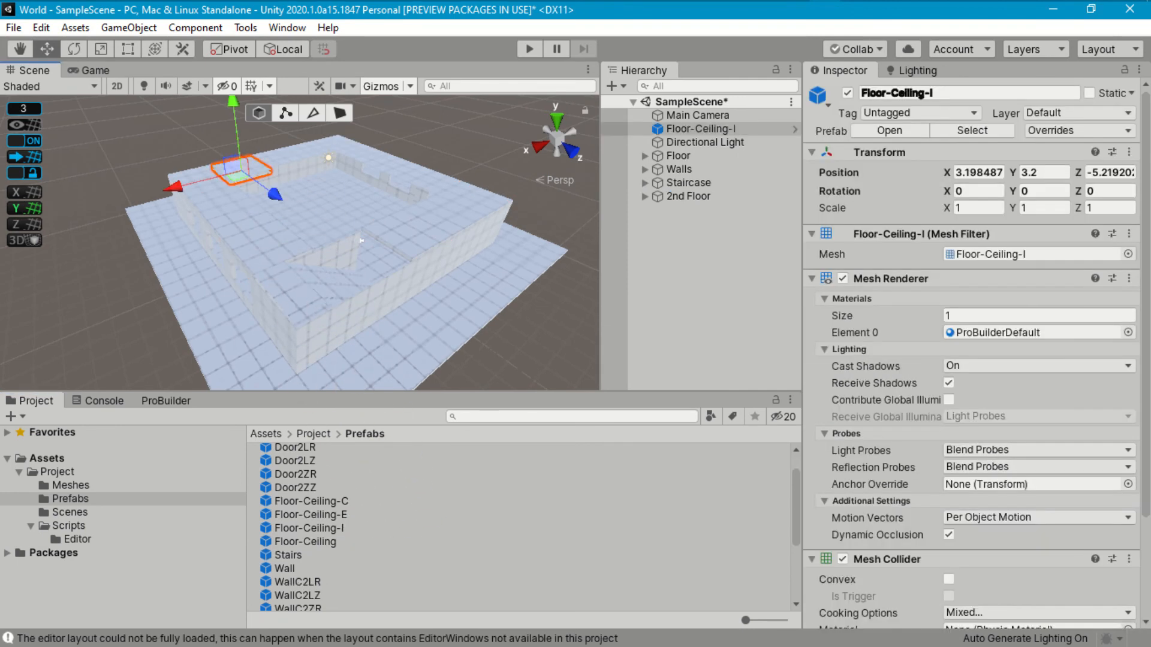
{"action": "key", "text": "ctrl+d"}
{"action": "key", "text": "ctrl+d"}
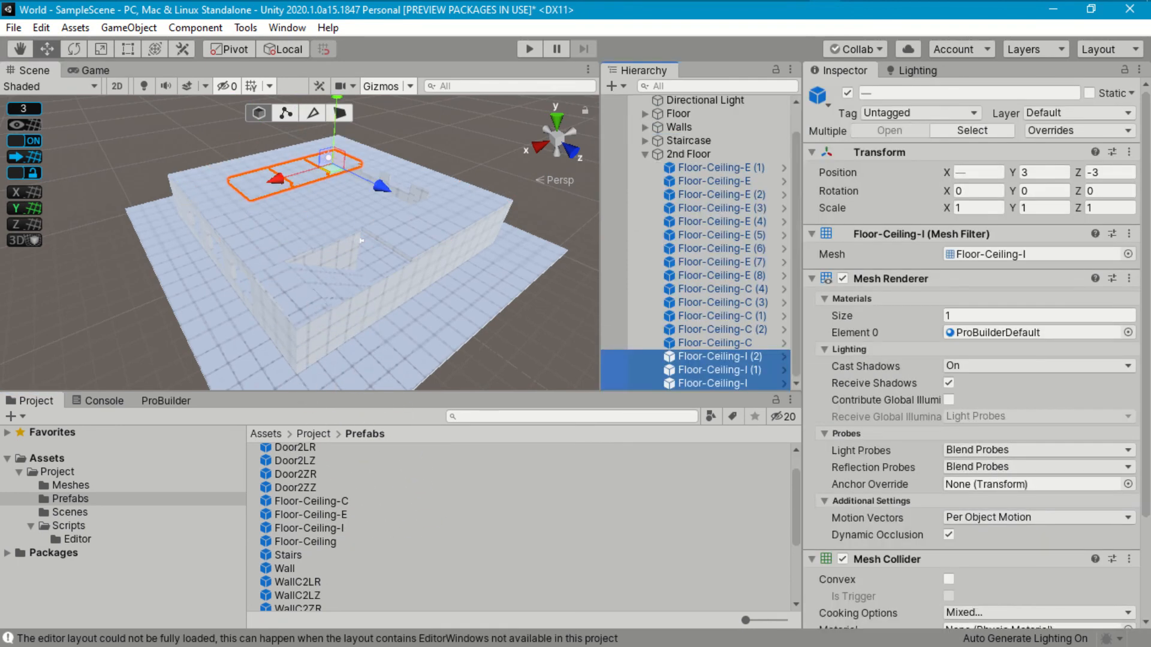
{"action": "key", "text": "ctrl+d"}
{"action": "key", "text": "ctrl+d"}
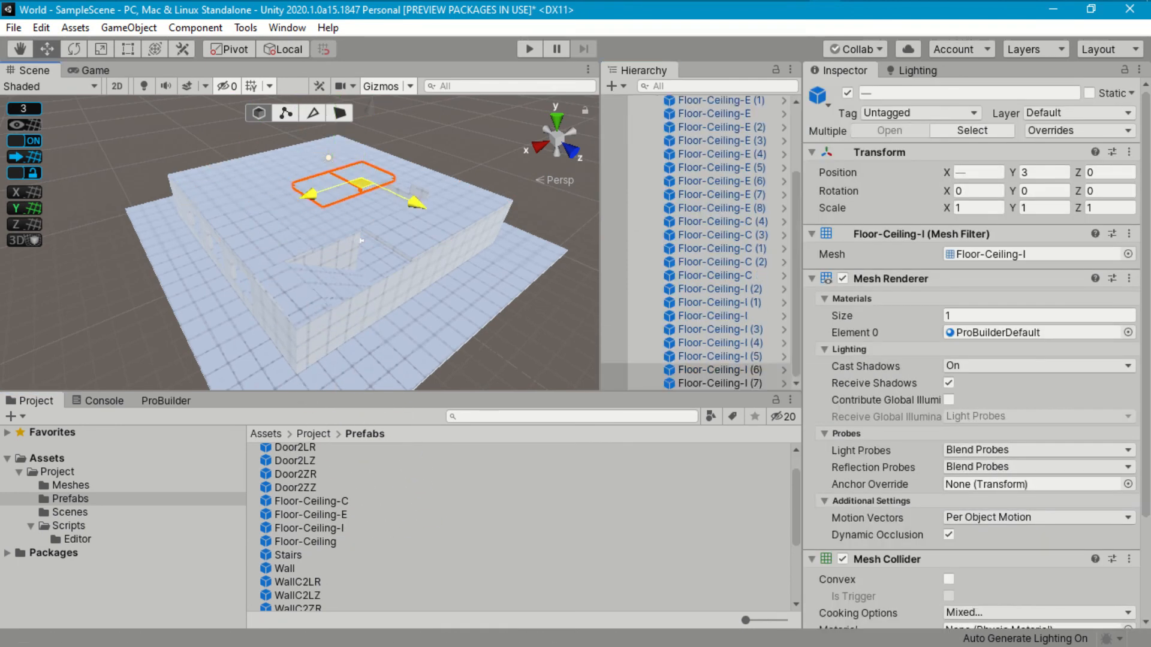
Place a duplicate Floor-Ceiling-E tile at 3, 3, 3 beside the stair opening and rotate it 180° about Y.
{"action": "key", "text": "ctrl+d"}
{"action": "left_click", "coordinate": [1044, 192]}
{"action": "type", "text": "180"}
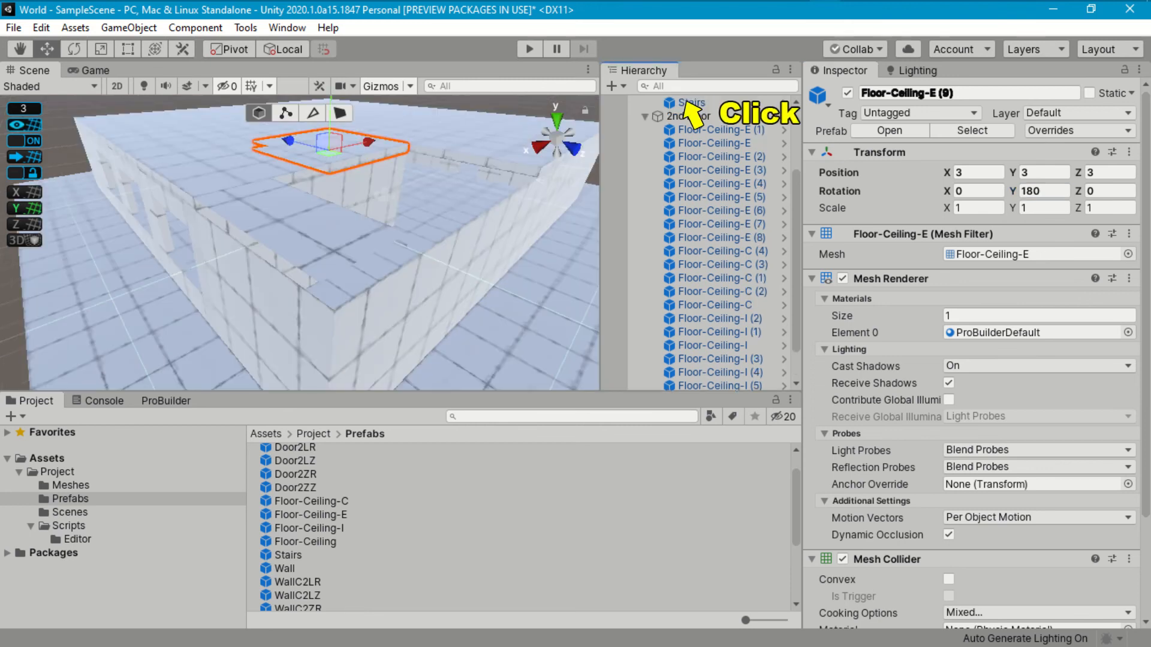
Switch to edge selection on the Stairs, set the grid snap value to 0.2 and convert the mesh with ProBuilderize.
{"action": "left_click", "coordinate": [692, 102]}
{"action": "left_click", "coordinate": [313, 113]}
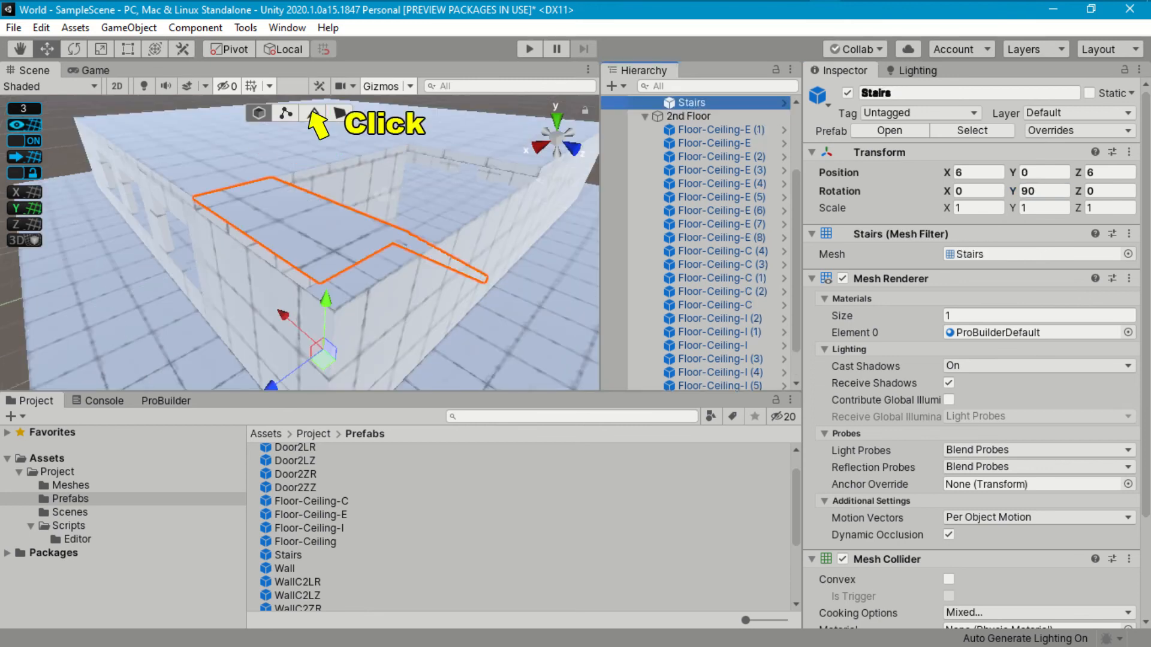
{"action": "left_click", "coordinate": [23, 108]}
{"action": "type", "text": ".2"}
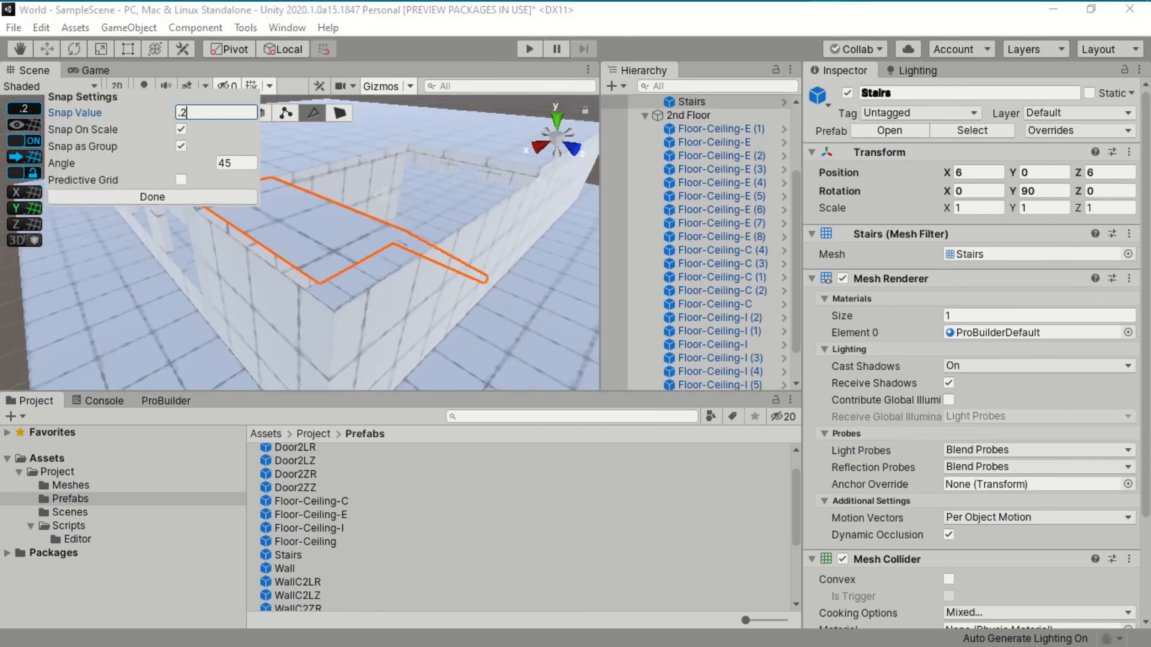
{"action": "left_click", "coordinate": [171, 198]}
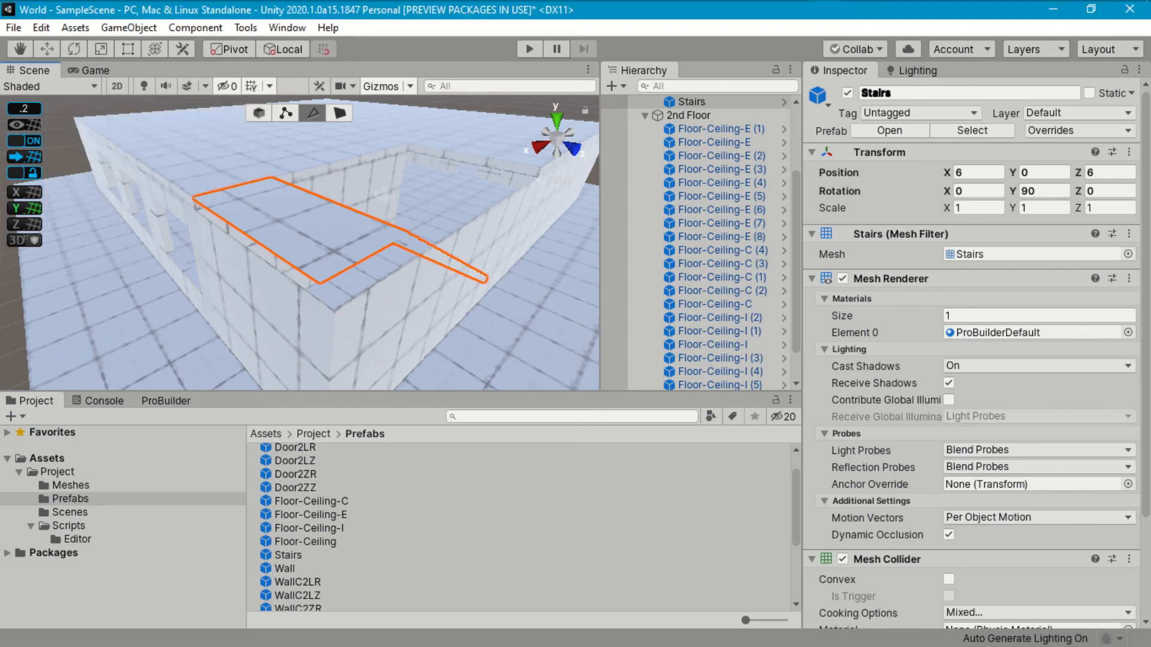
{"action": "left_click", "coordinate": [167, 401]}
{"action": "left_click", "coordinate": [573, 463]}
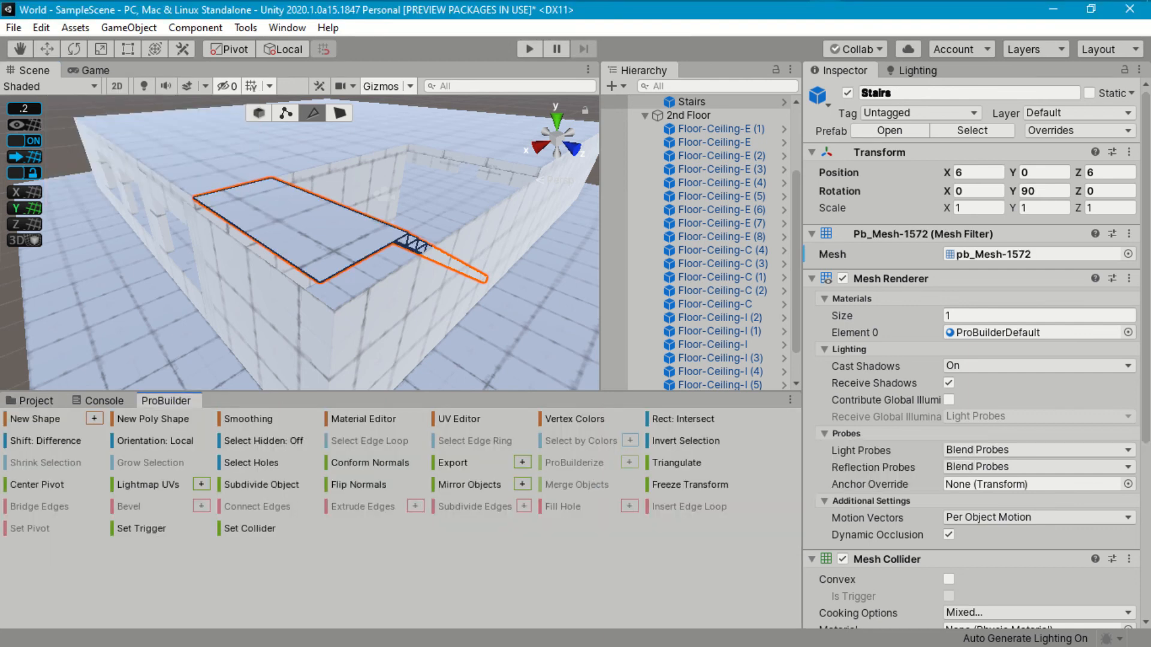
Extrude the landing's long outer edge 0.2 downward, then extrude the new strip's end edge 0.1 outward using a 0.1 grid snap.
{"action": "left_click", "coordinate": [292, 274]}
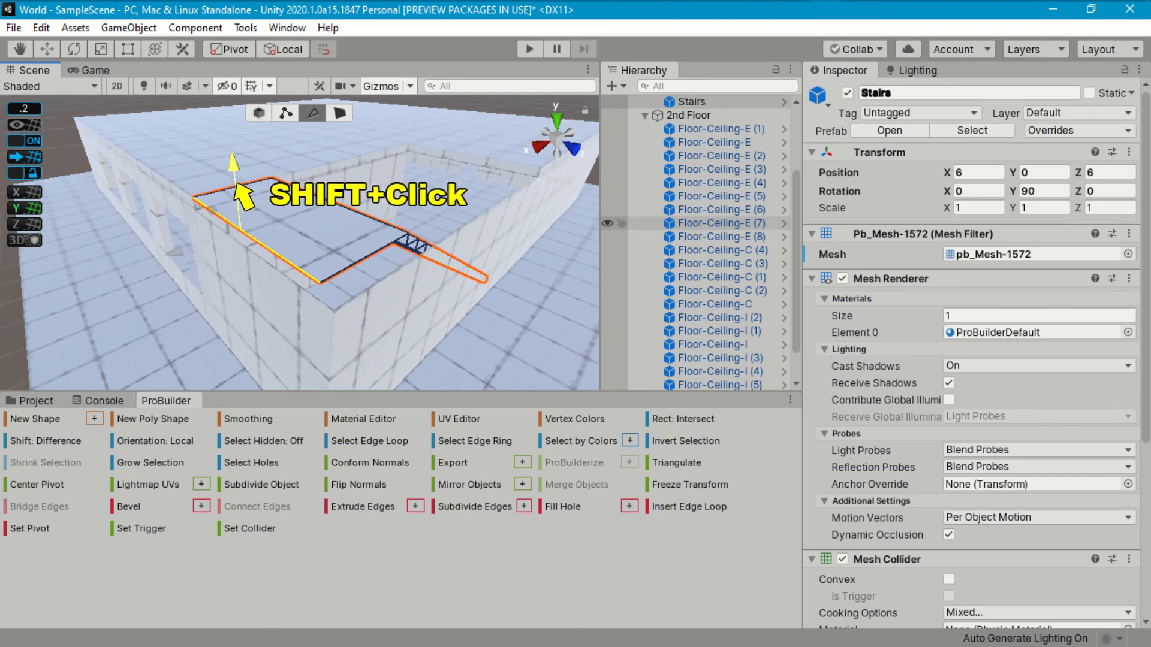
{"action": "left_click", "coordinate": [234, 180], "text": "shift"}
{"action": "left_click", "coordinate": [24, 109]}
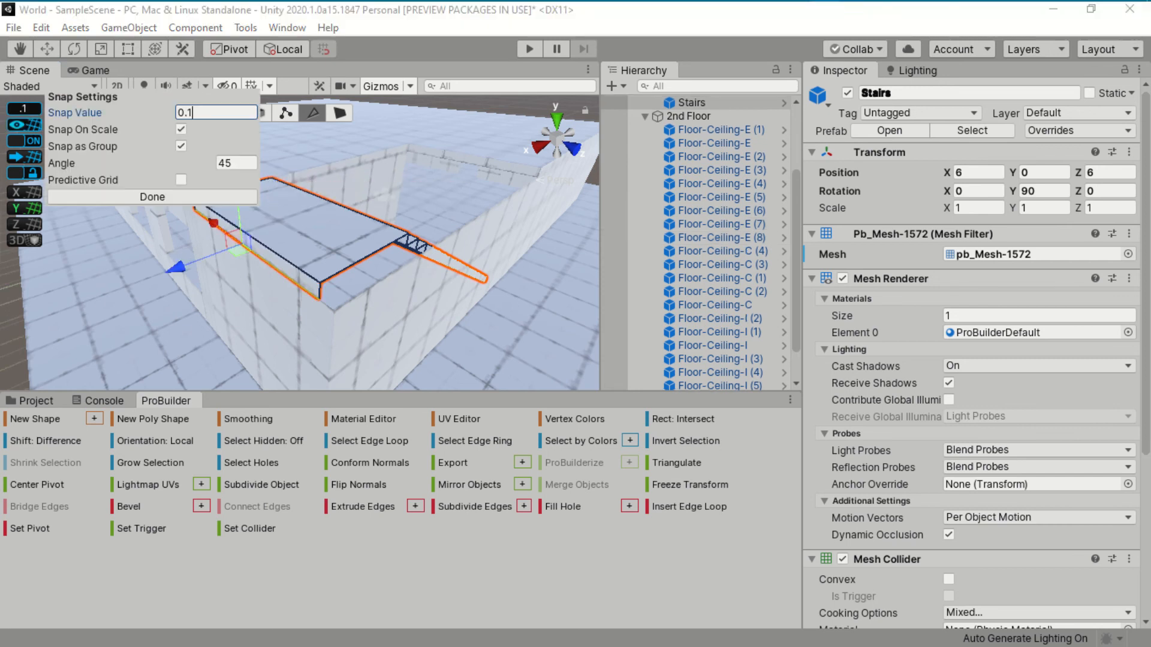
{"action": "left_click", "coordinate": [179, 198]}
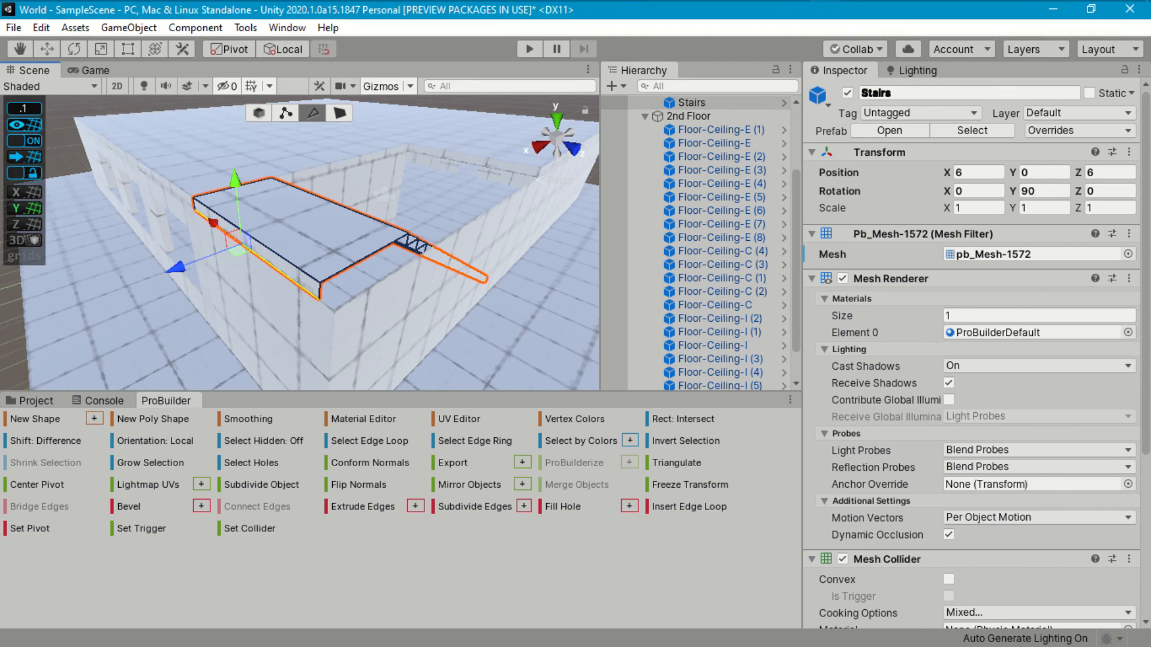
{"action": "left_click", "coordinate": [322, 295]}
{"action": "left_click_drag", "start_coordinate": [277, 265], "coordinate": [294, 275], "text": "shift"}
Set the grid snap value to 1.5 and extrude the strip's short end edge along the adjoining side of the stair opening.
{"action": "left_click", "coordinate": [24, 109]}
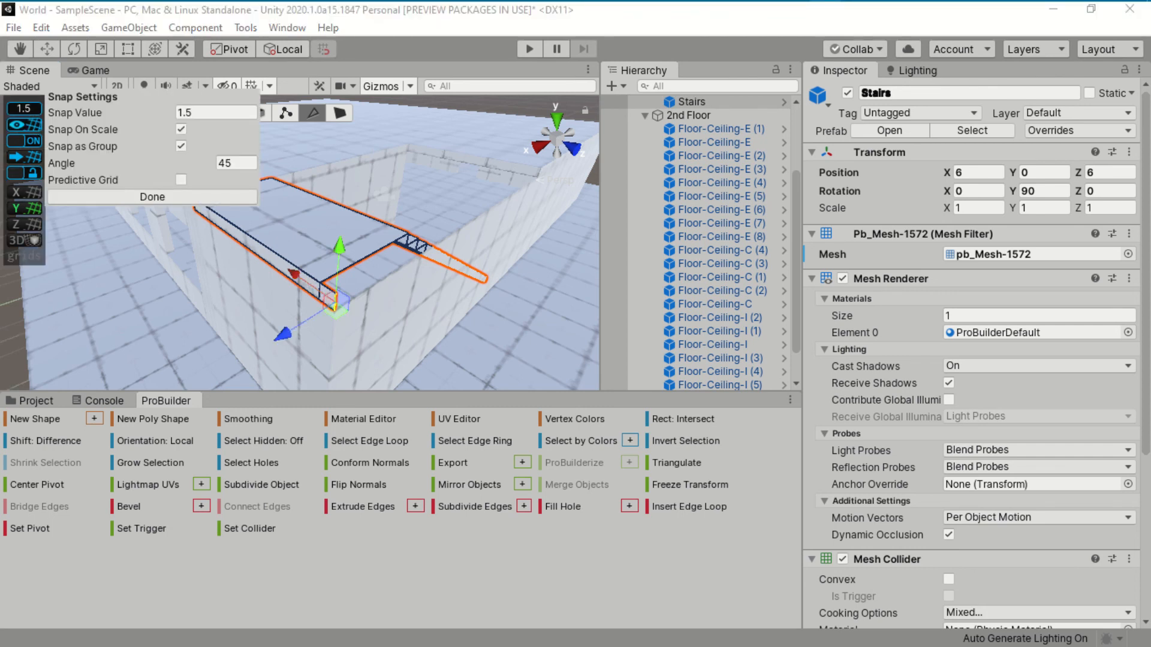
{"action": "left_click", "coordinate": [152, 197]}
{"action": "left_click_drag", "start_coordinate": [284, 333], "coordinate": [519, 185], "text": "shift"}
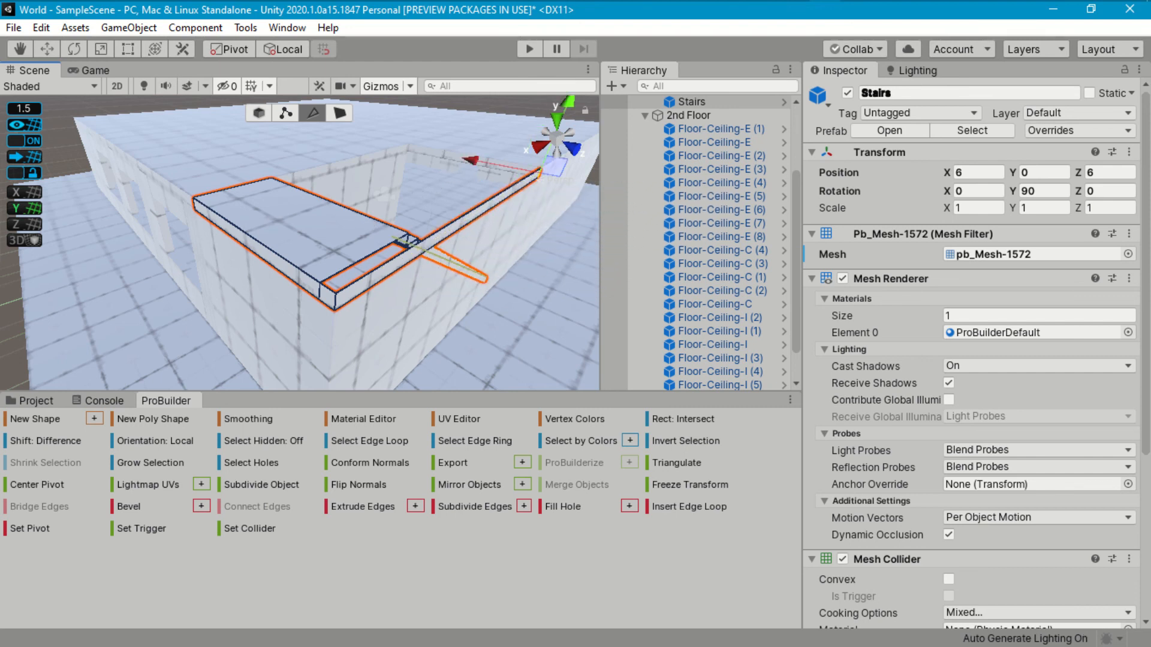
Set the grid snap value to 0.1 and extrude the strip's far end edge 0.1 toward the opening's next side.
{"action": "left_click", "coordinate": [23, 108]}
{"action": "type", "text": ".1"}
{"action": "left_click", "coordinate": [170, 198]}
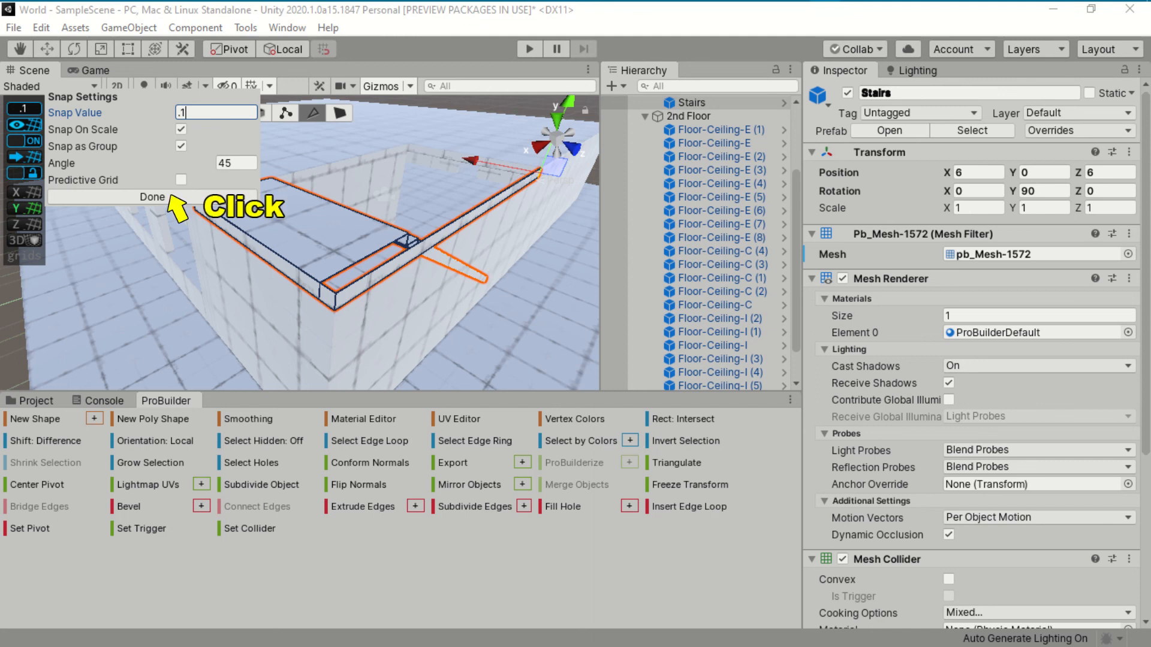
{"action": "left_click", "coordinate": [468, 160], "text": "shift"}
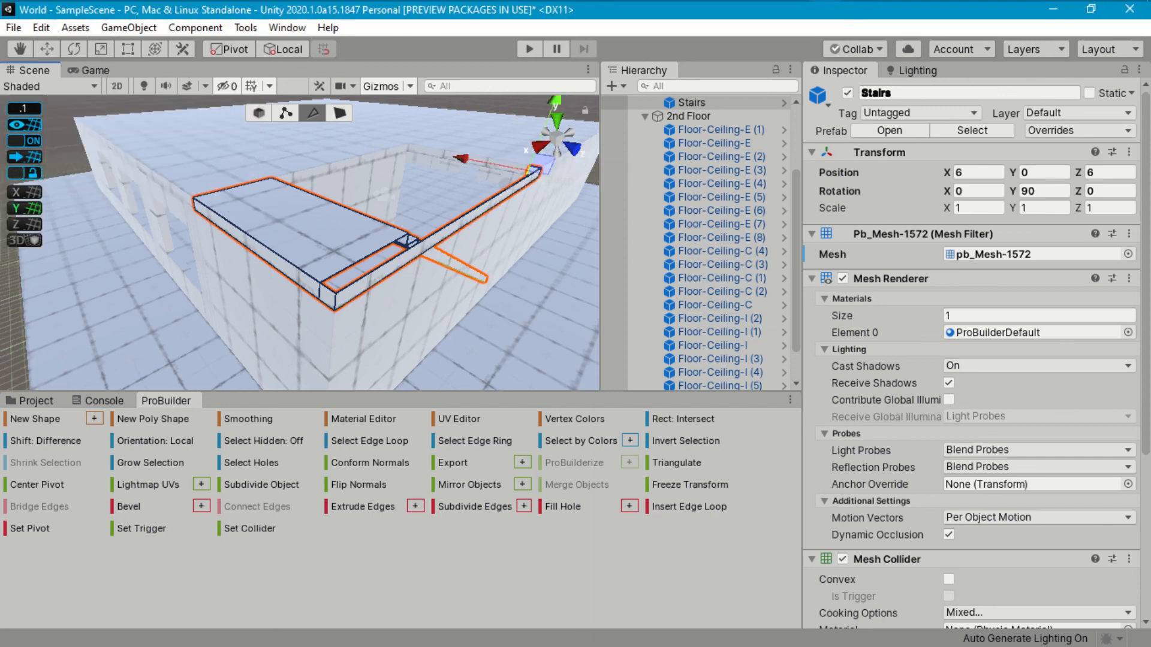
Set the grid snap value to 1.5, extrude the strip's end edge along the next side of the stair opening and turn grid snapping off.
{"action": "left_click", "coordinate": [22, 108]}
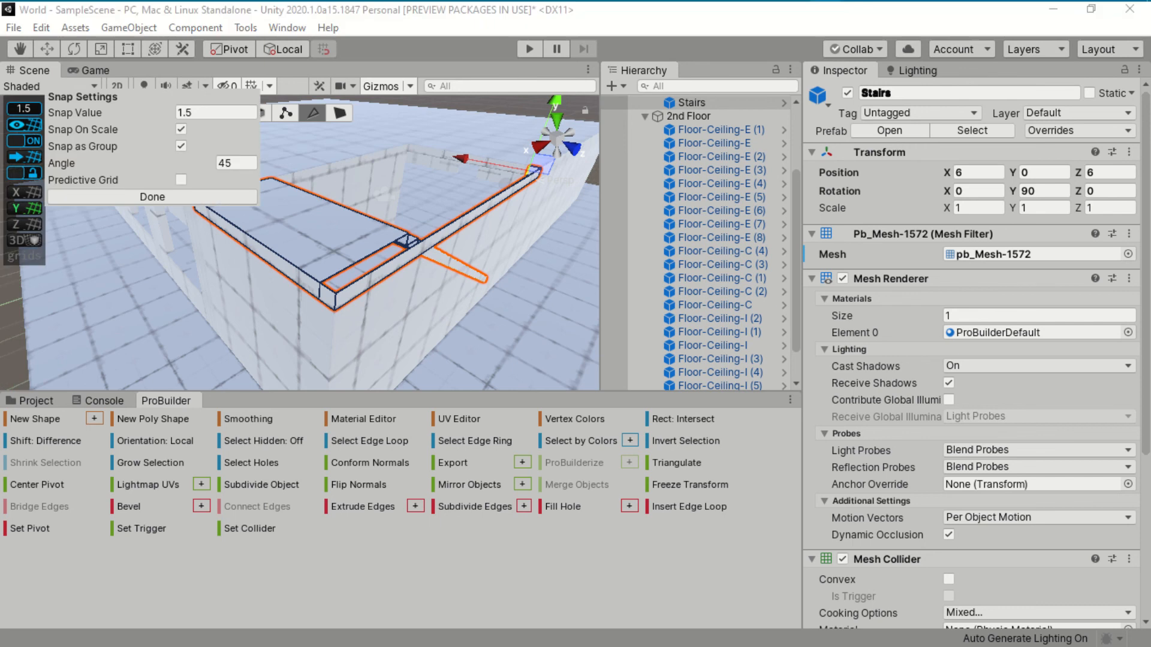
{"action": "left_click", "coordinate": [152, 196]}
{"action": "left_click", "coordinate": [474, 201], "text": "shift"}
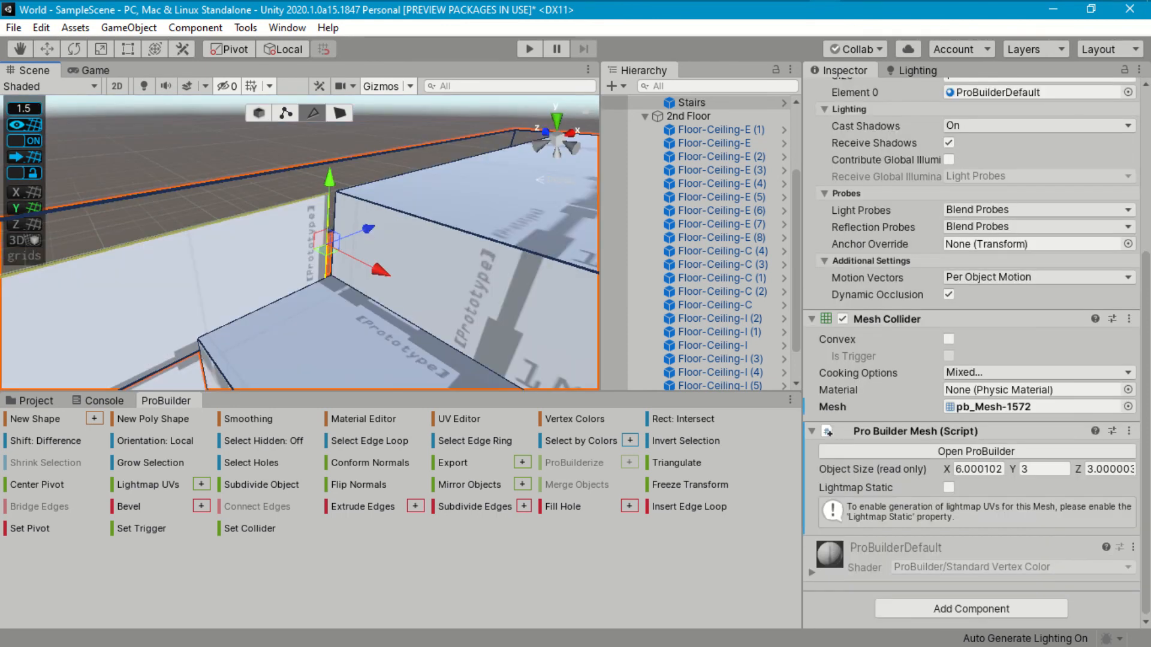
{"action": "left_click", "coordinate": [25, 140]}
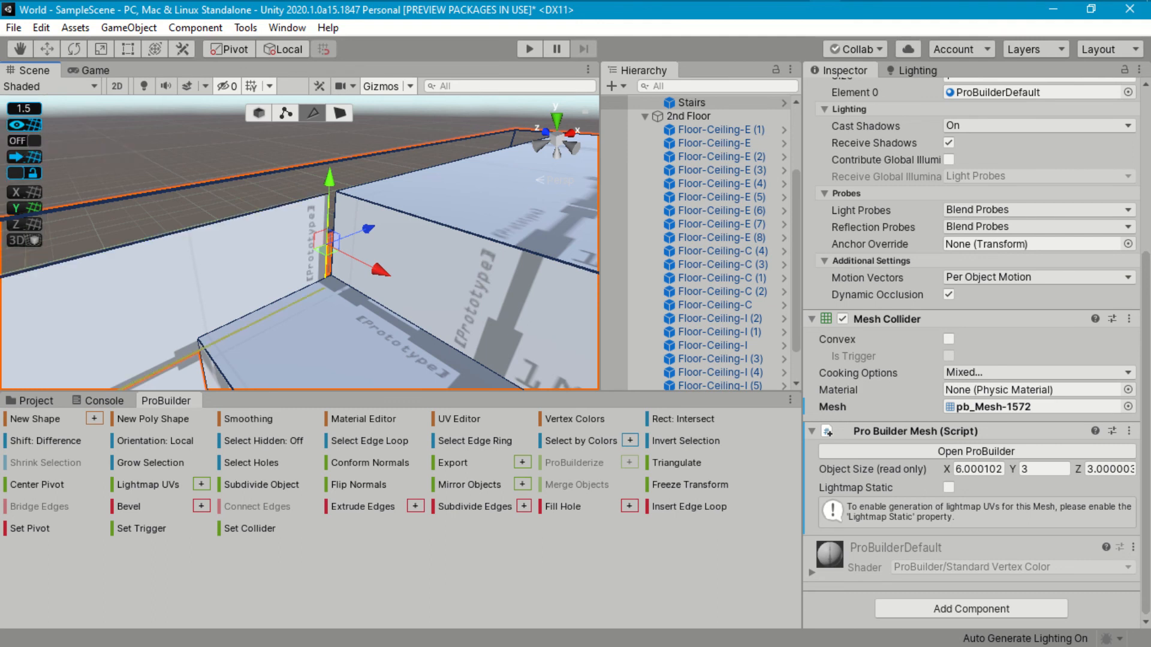
Move the trim strip's end edge at the corner of the stair opening and return to whole-object selection.
{"action": "left_click_drag", "start_coordinate": [328, 241], "coordinate": [375, 226]}
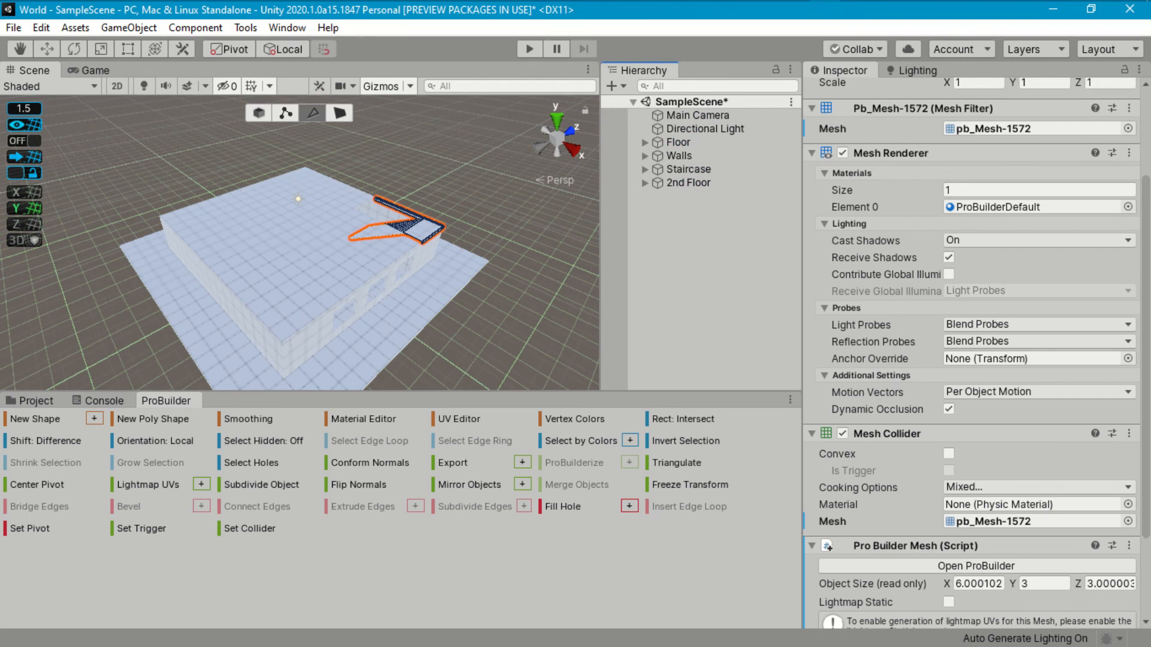
{"action": "left_click", "coordinate": [259, 113]}
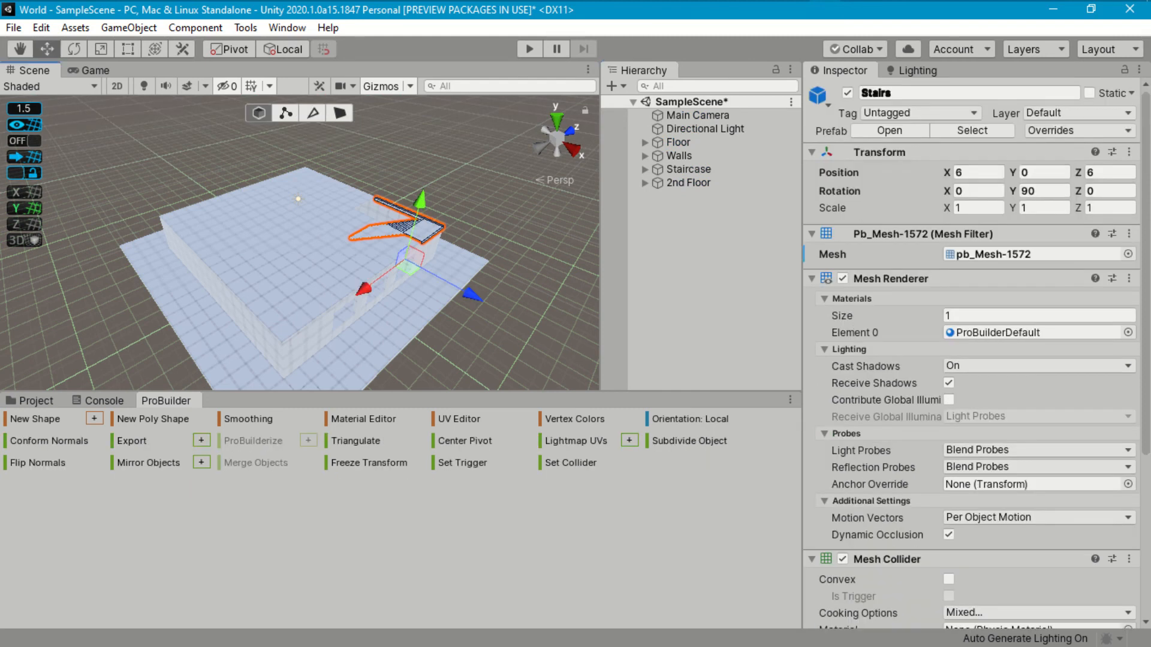
Duplicate the Walls group, turn grid snapping on with a value of 3 and raise the copy one storey.
{"action": "left_click", "coordinate": [679, 155]}
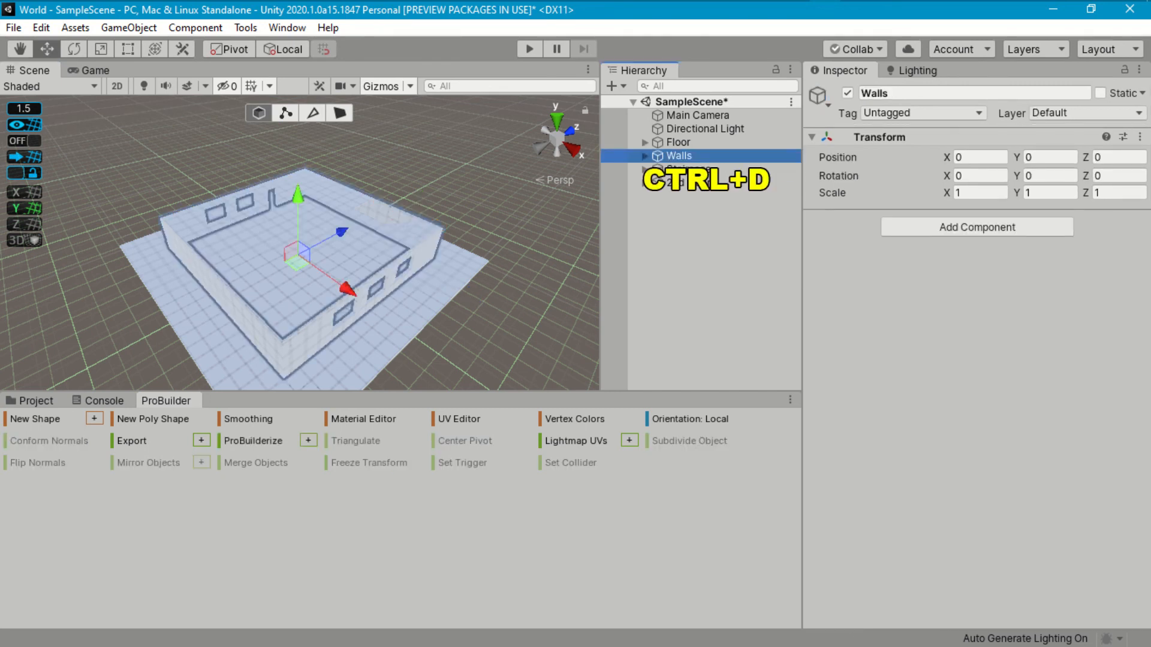
{"action": "key", "text": "ctrl+d"}
{"action": "left_click", "coordinate": [24, 140]}
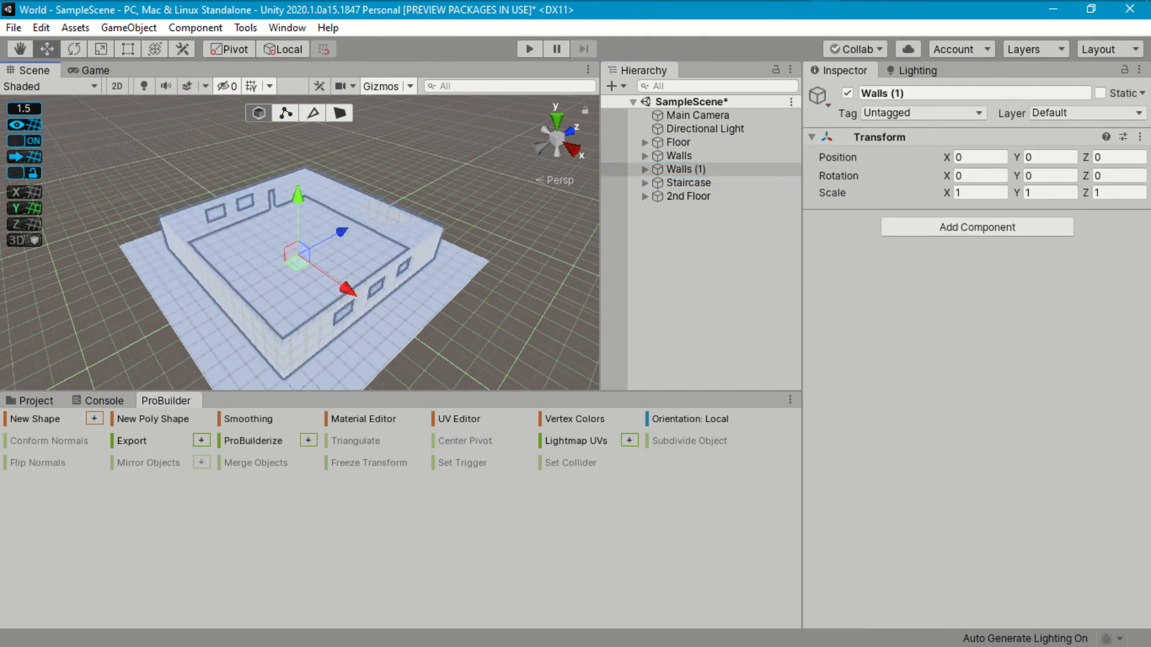
{"action": "left_click", "coordinate": [23, 109]}
{"action": "type", "text": "3"}
{"action": "left_click", "coordinate": [167, 197]}
{"action": "left_click_drag", "start_coordinate": [298, 195], "coordinate": [303, 166]}
Delete the door from the upper walls and fill its gap with a duplicate of the neighbouring window.
{"action": "left_click", "coordinate": [267, 168]}
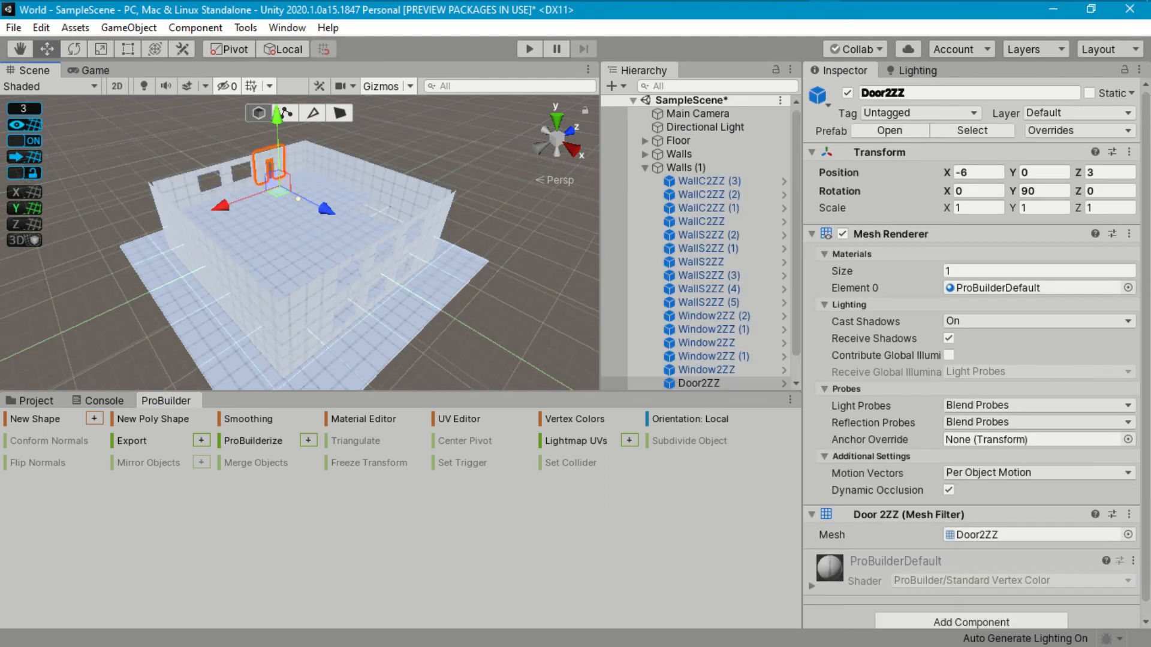
{"action": "key", "text": "Delete"}
{"action": "left_click", "coordinate": [245, 180]}
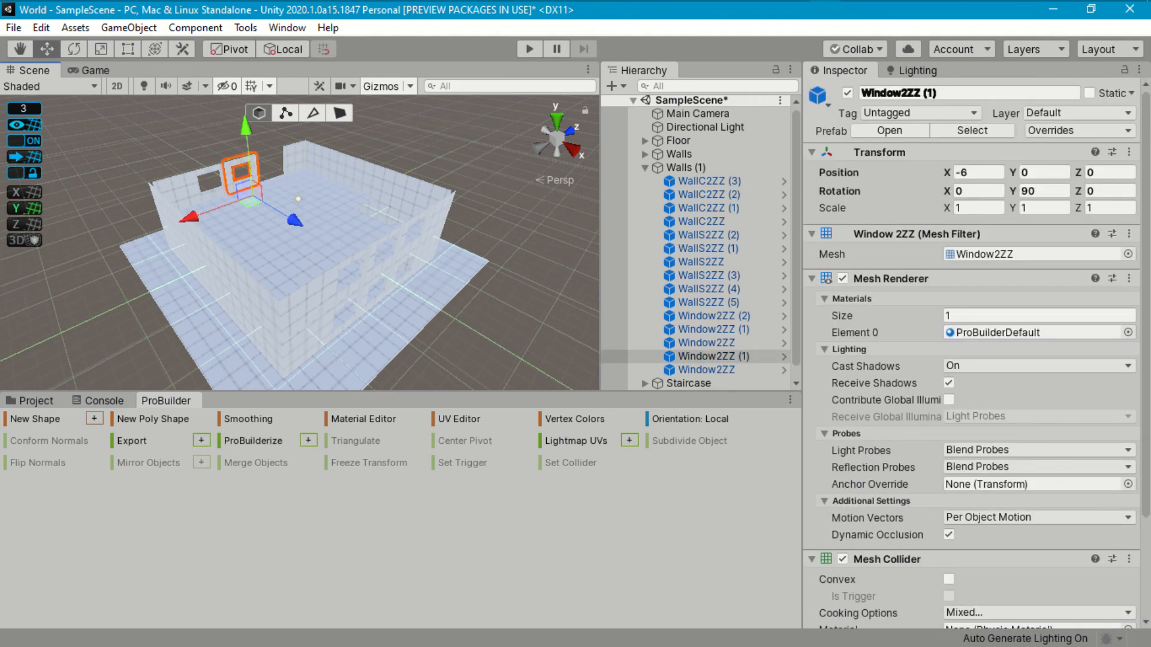
{"action": "key", "text": "ctrl+d"}
{"action": "left_click_drag", "start_coordinate": [295, 221], "coordinate": [327, 209]}
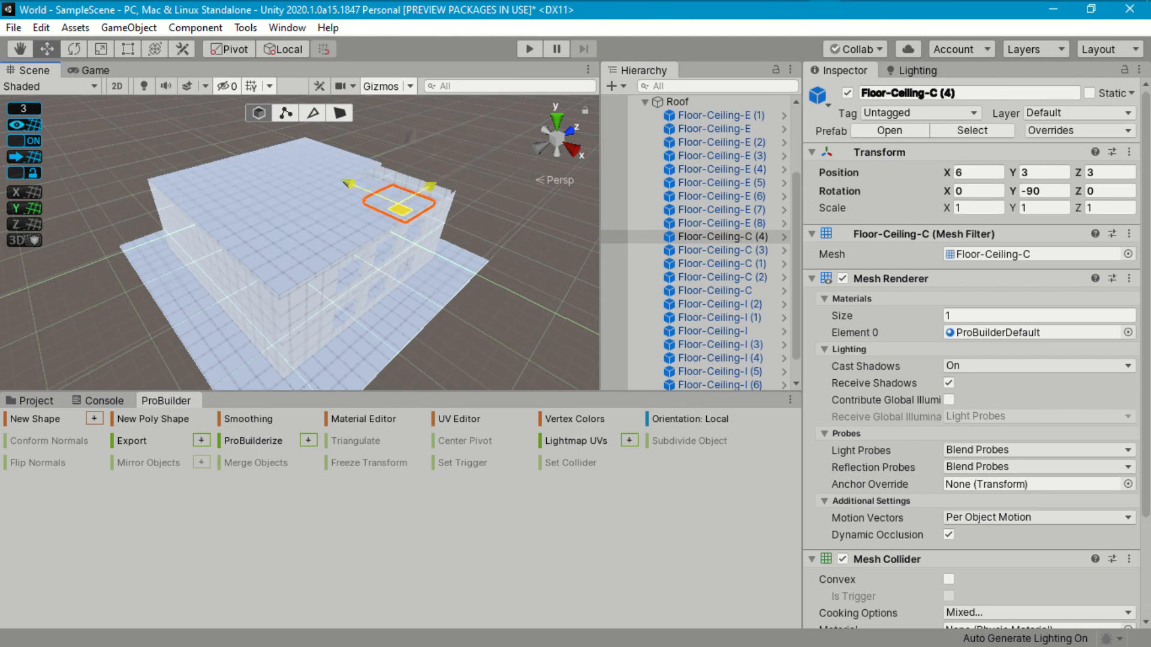
Duplicate the roof panel beside the stair opening for filling the gap in the roof.
{"action": "left_click", "coordinate": [369, 218]}
{"action": "key", "text": "ctrl+d"}
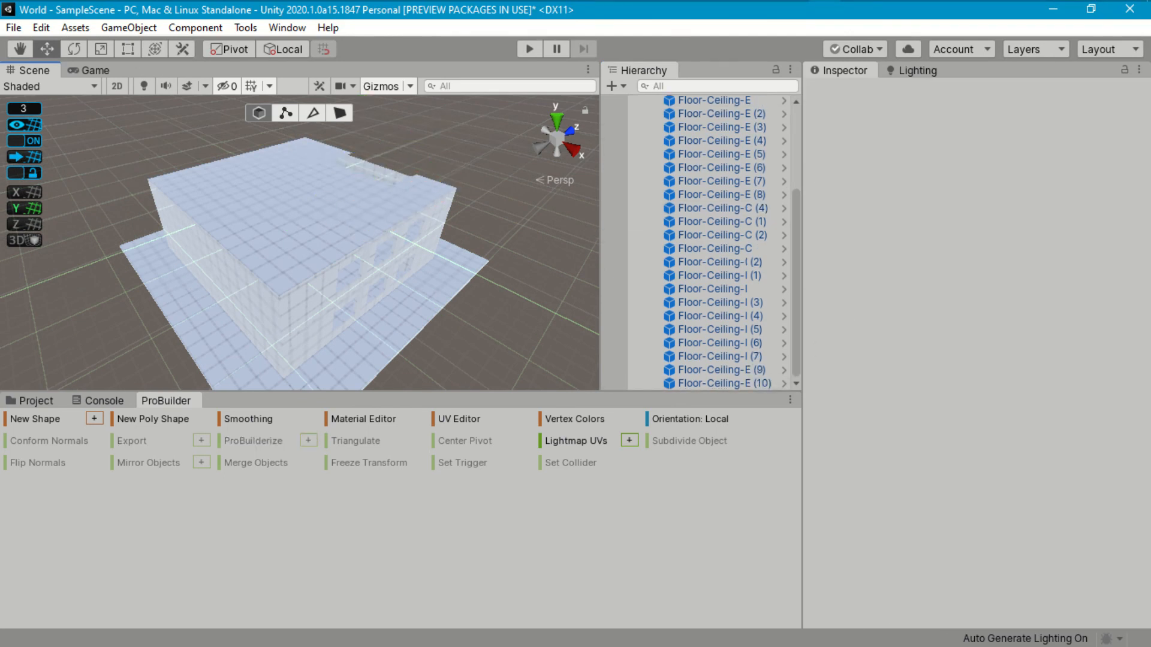